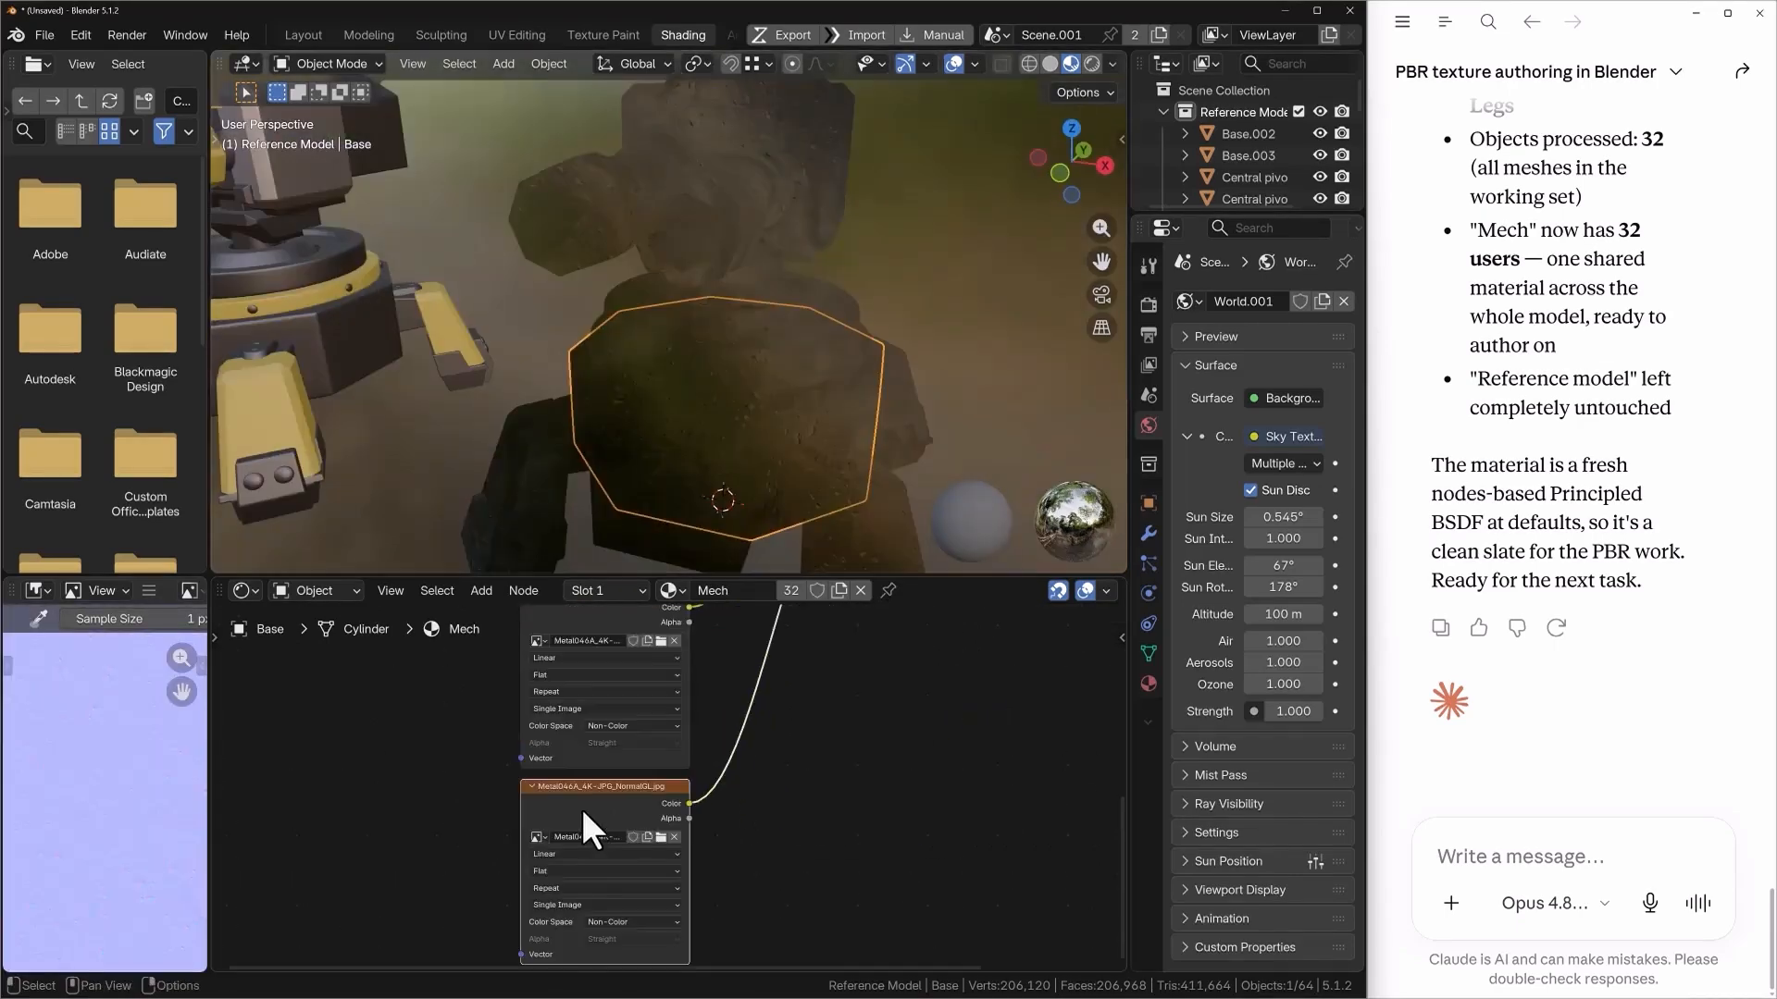
{"action": "key", "text": "shift+a"}
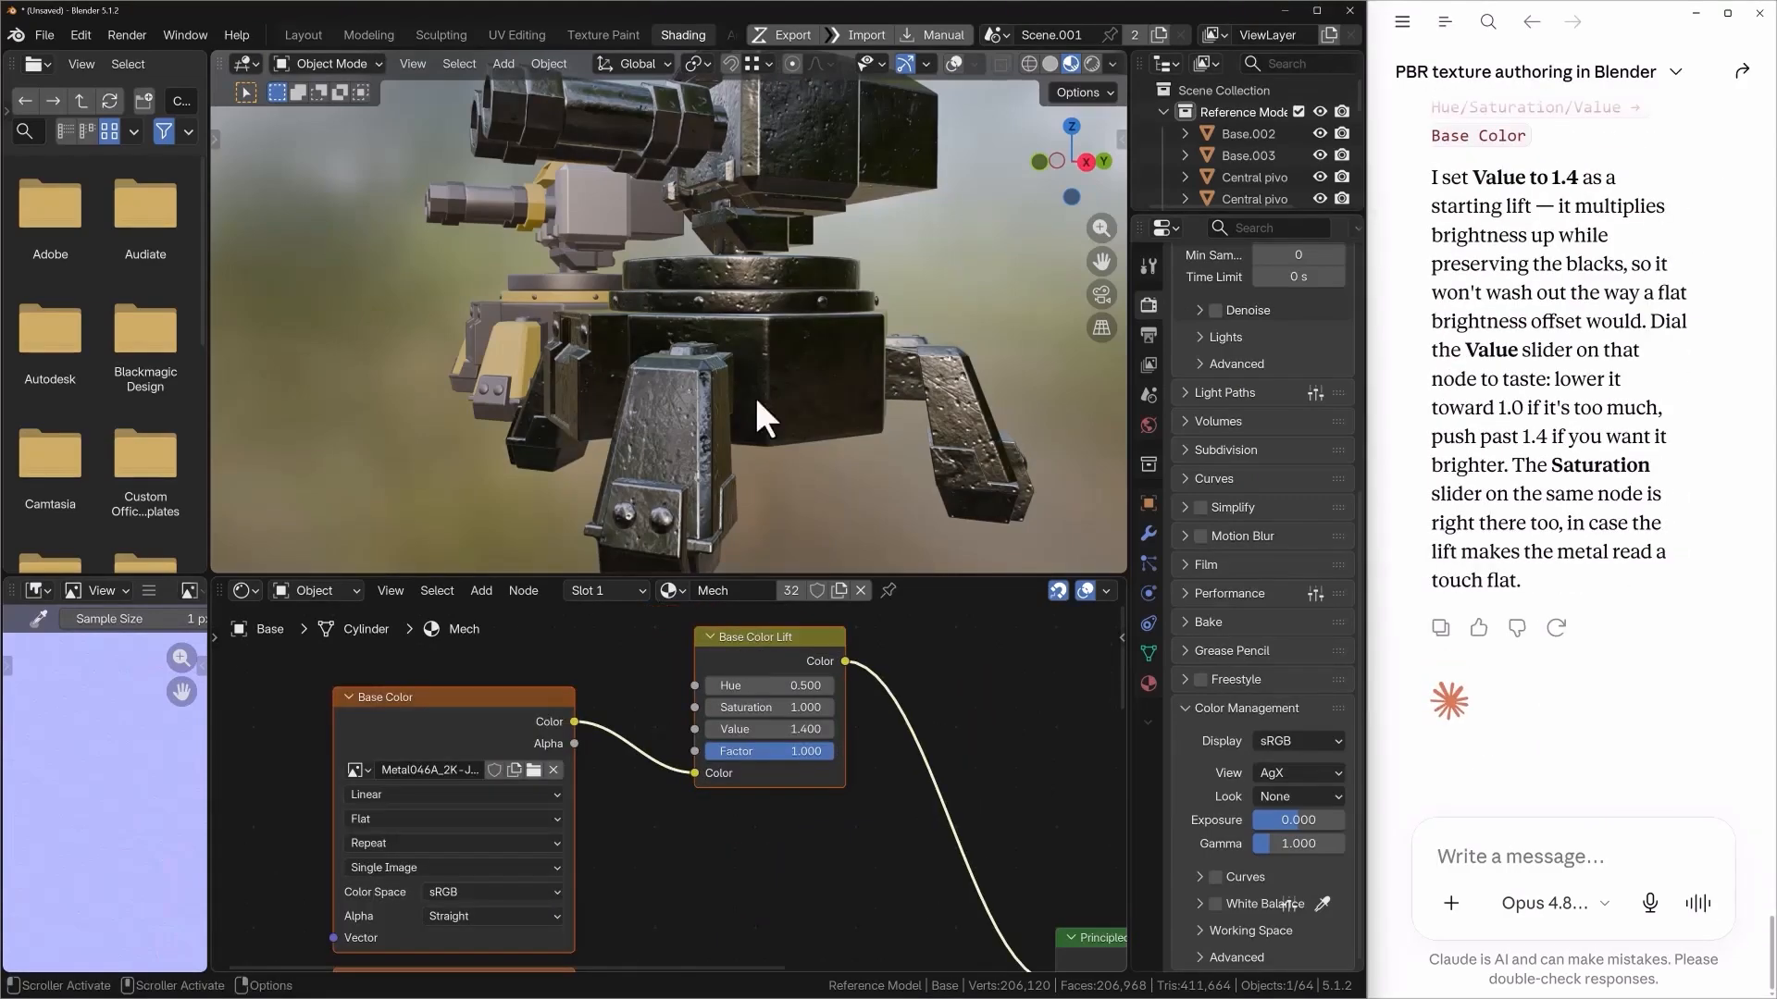
{"action": "scroll", "coordinate": [753, 395], "scroll_direction": "up", "scroll_amount": 3}
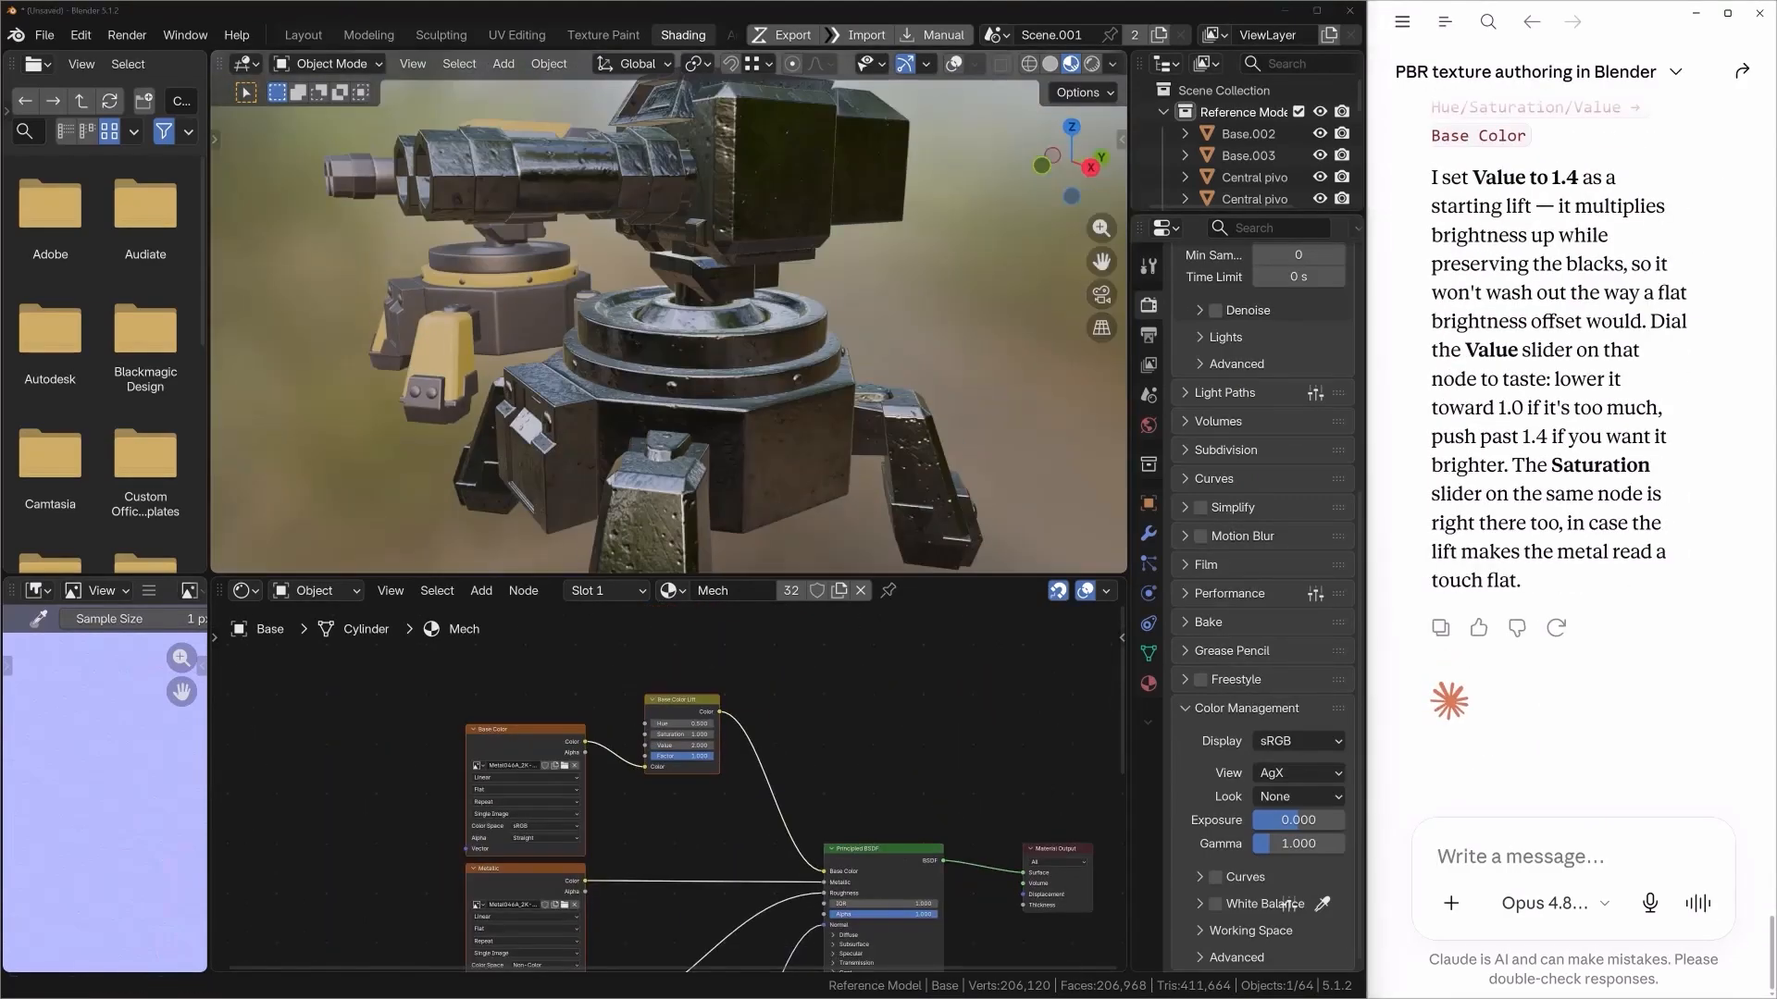
{"action": "key", "text": "ctrl+space"}
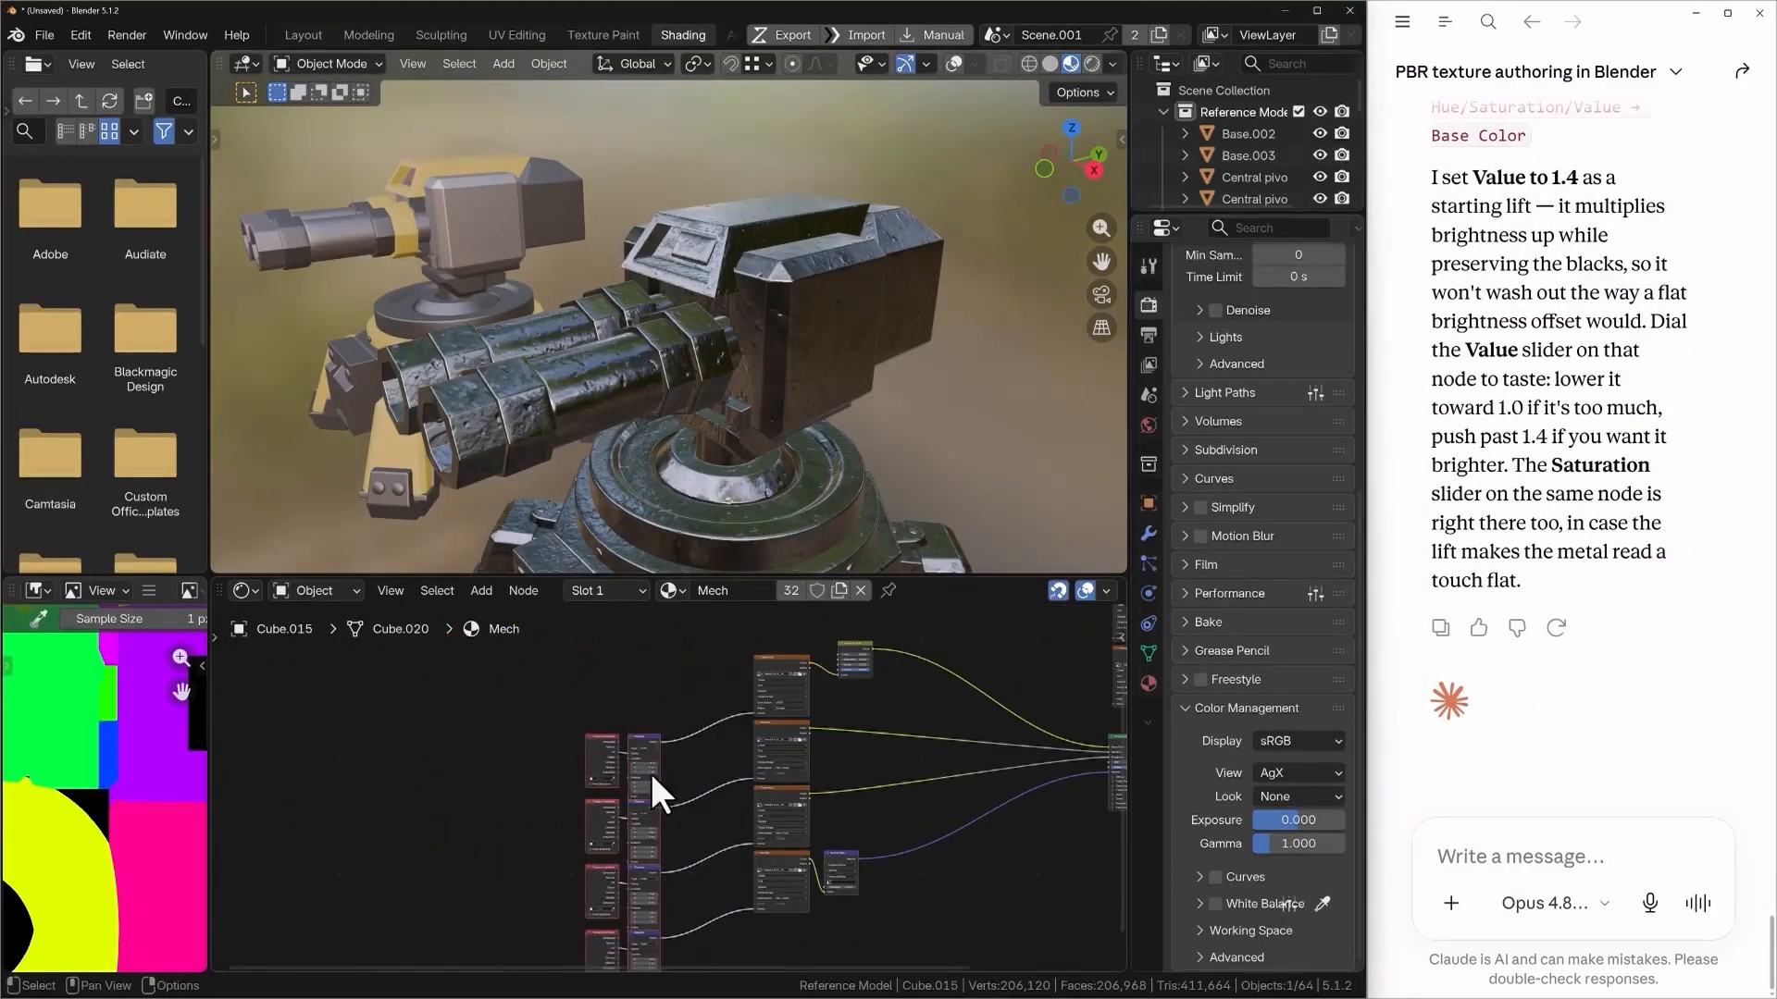
{"action": "middle_click_drag", "start_coordinate": [678, 811], "coordinate": [685, 789]}
{"action": "scroll", "coordinate": [659, 815], "scroll_direction": "up", "scroll_amount": 5}
{"action": "middle_click_drag", "start_coordinate": [724, 778], "coordinate": [721, 783]}
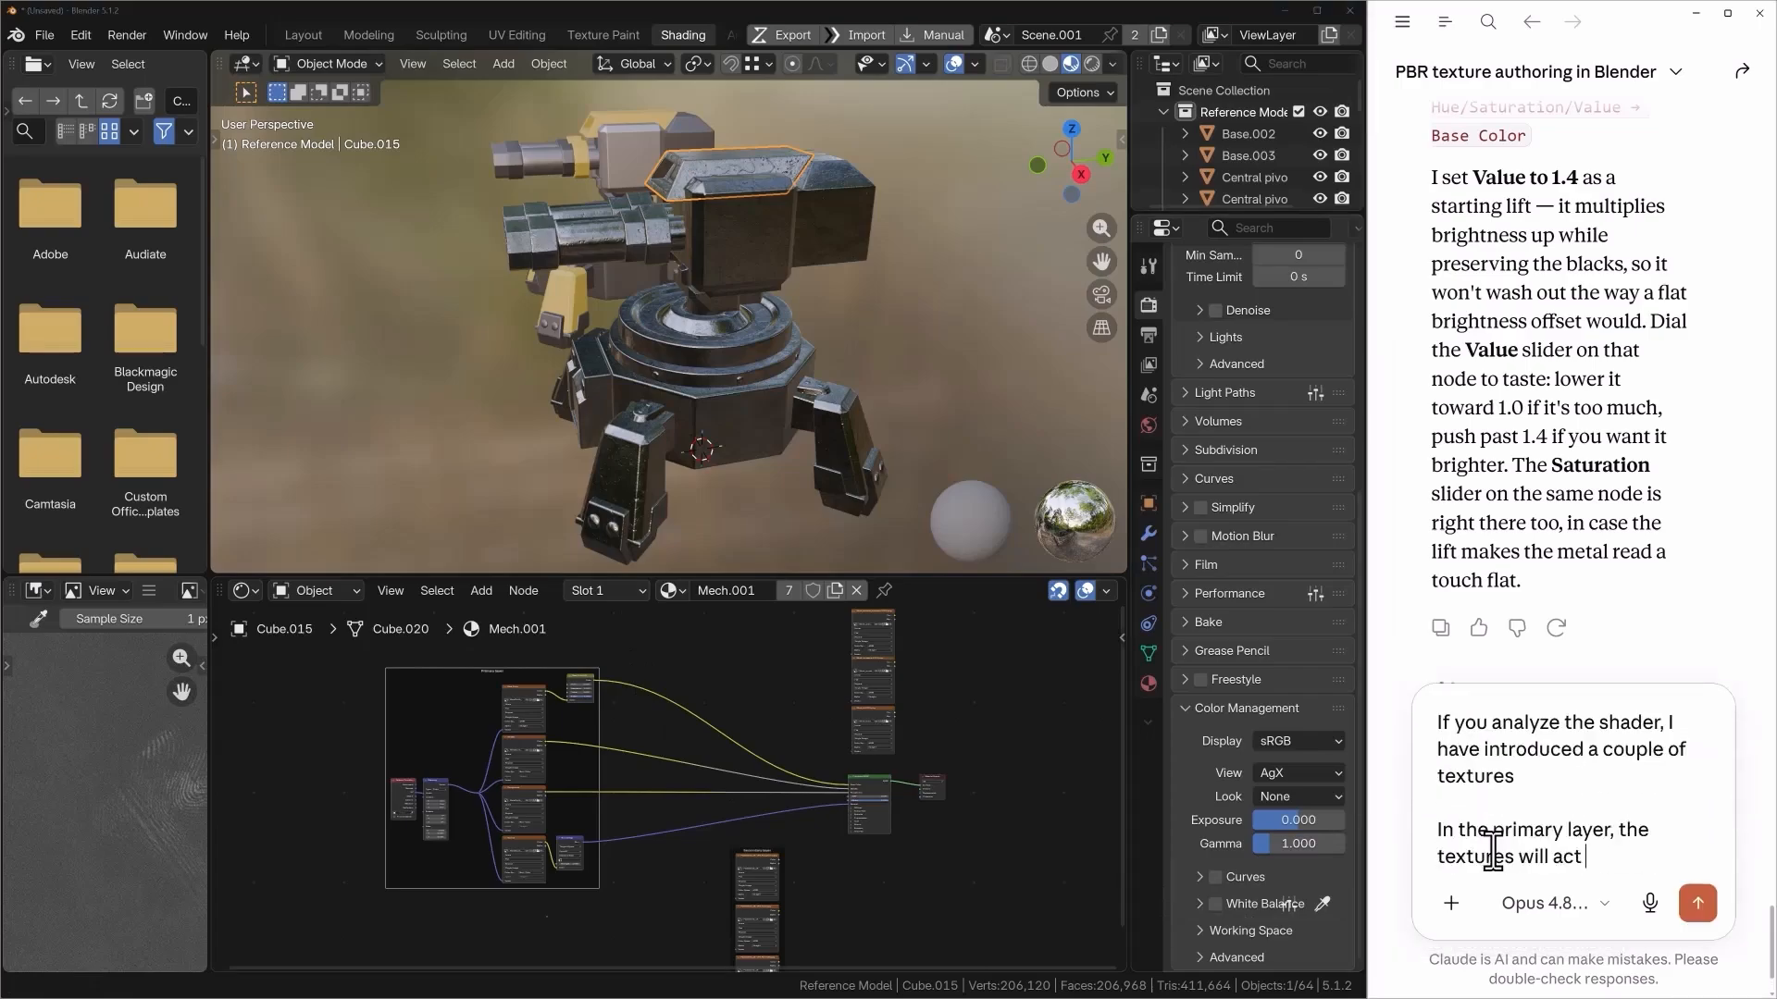
- Ask Claude for a node that adds the secondary paint-coat layer over the primary base layer, using the masks in the "Mask" frame
{"action": "type", "text": "as the base layer of my material"}
{"action": "key", "text": "shift+Return"}
{"action": "key", "text": "shift+Return"}
{"action": "type", "text": "I also have the secondary layer which is a paint coat that will be added on top of my primary layer"}
{"action": "key", "text": "shift+Return"}
{"action": "key", "text": "shift+Return"}
{"action": "type", "text": "However, I'd"}
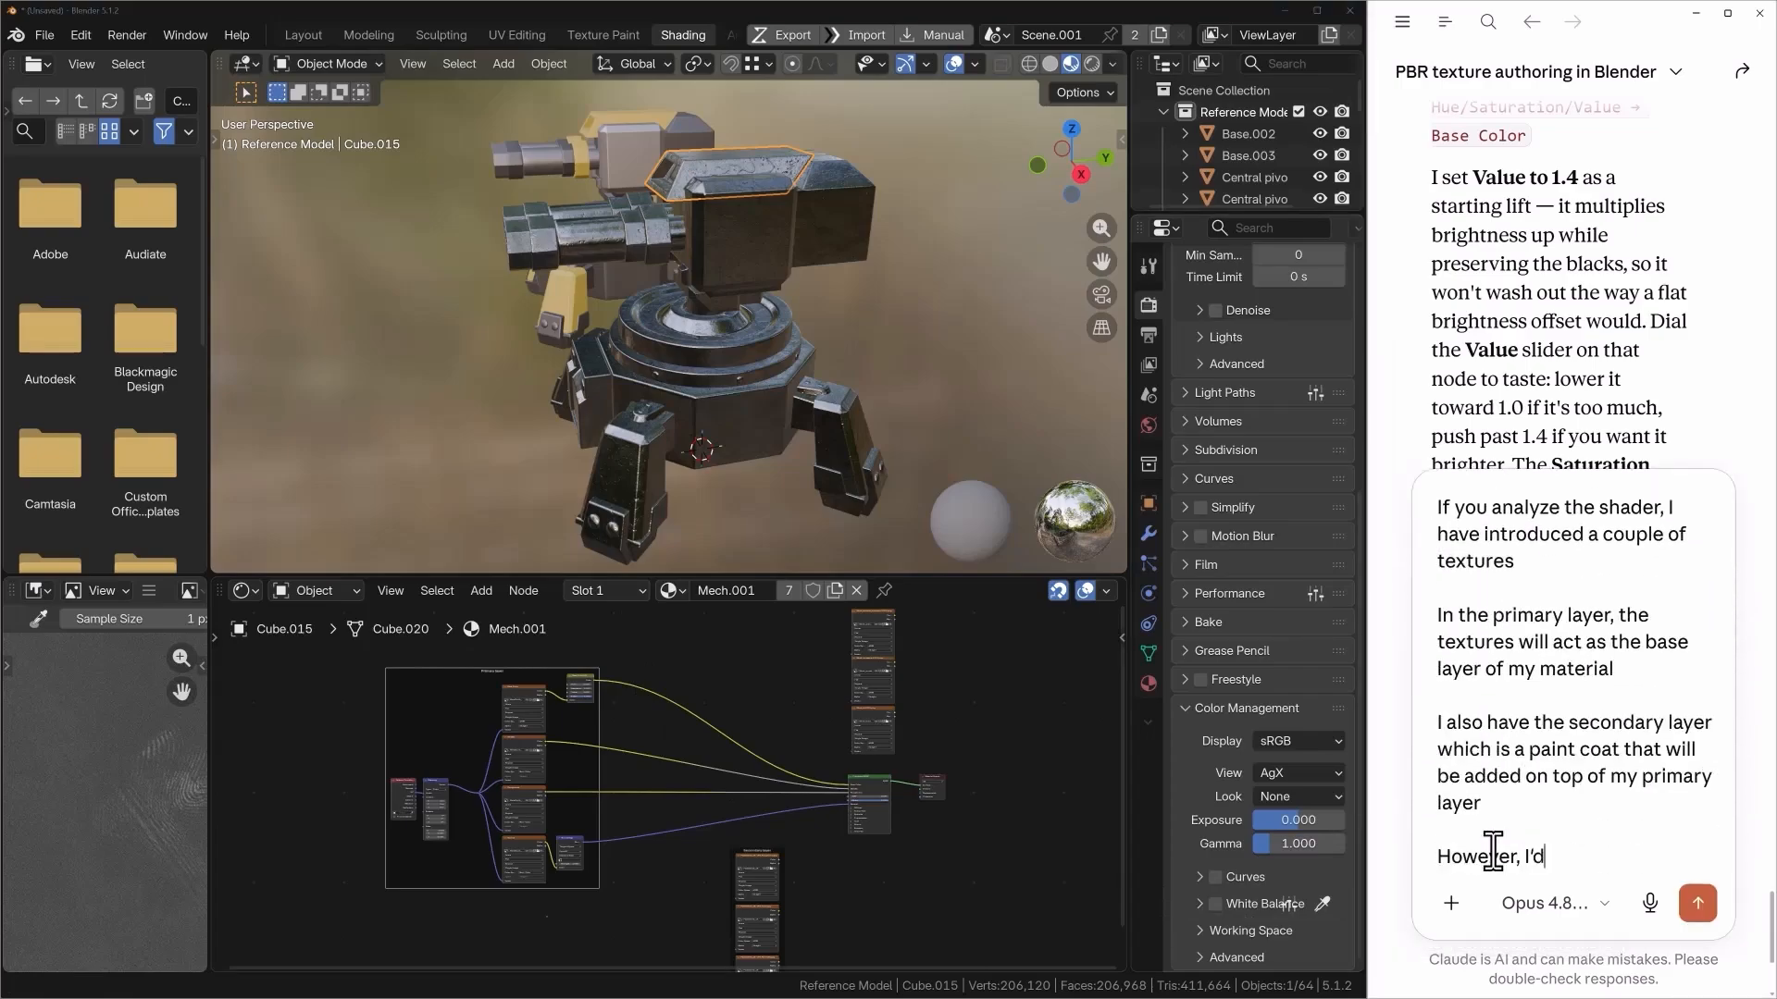
{"action": "type", "text": "And finally, I have the masks in the \"Mask\" frame I'll like you to create a node which will can add the secondary layer on top of the primary using any of the mesh masks I've produced, i.e., the AO, curvature and object ID maps)"}
{"action": "key", "text": "Return"}
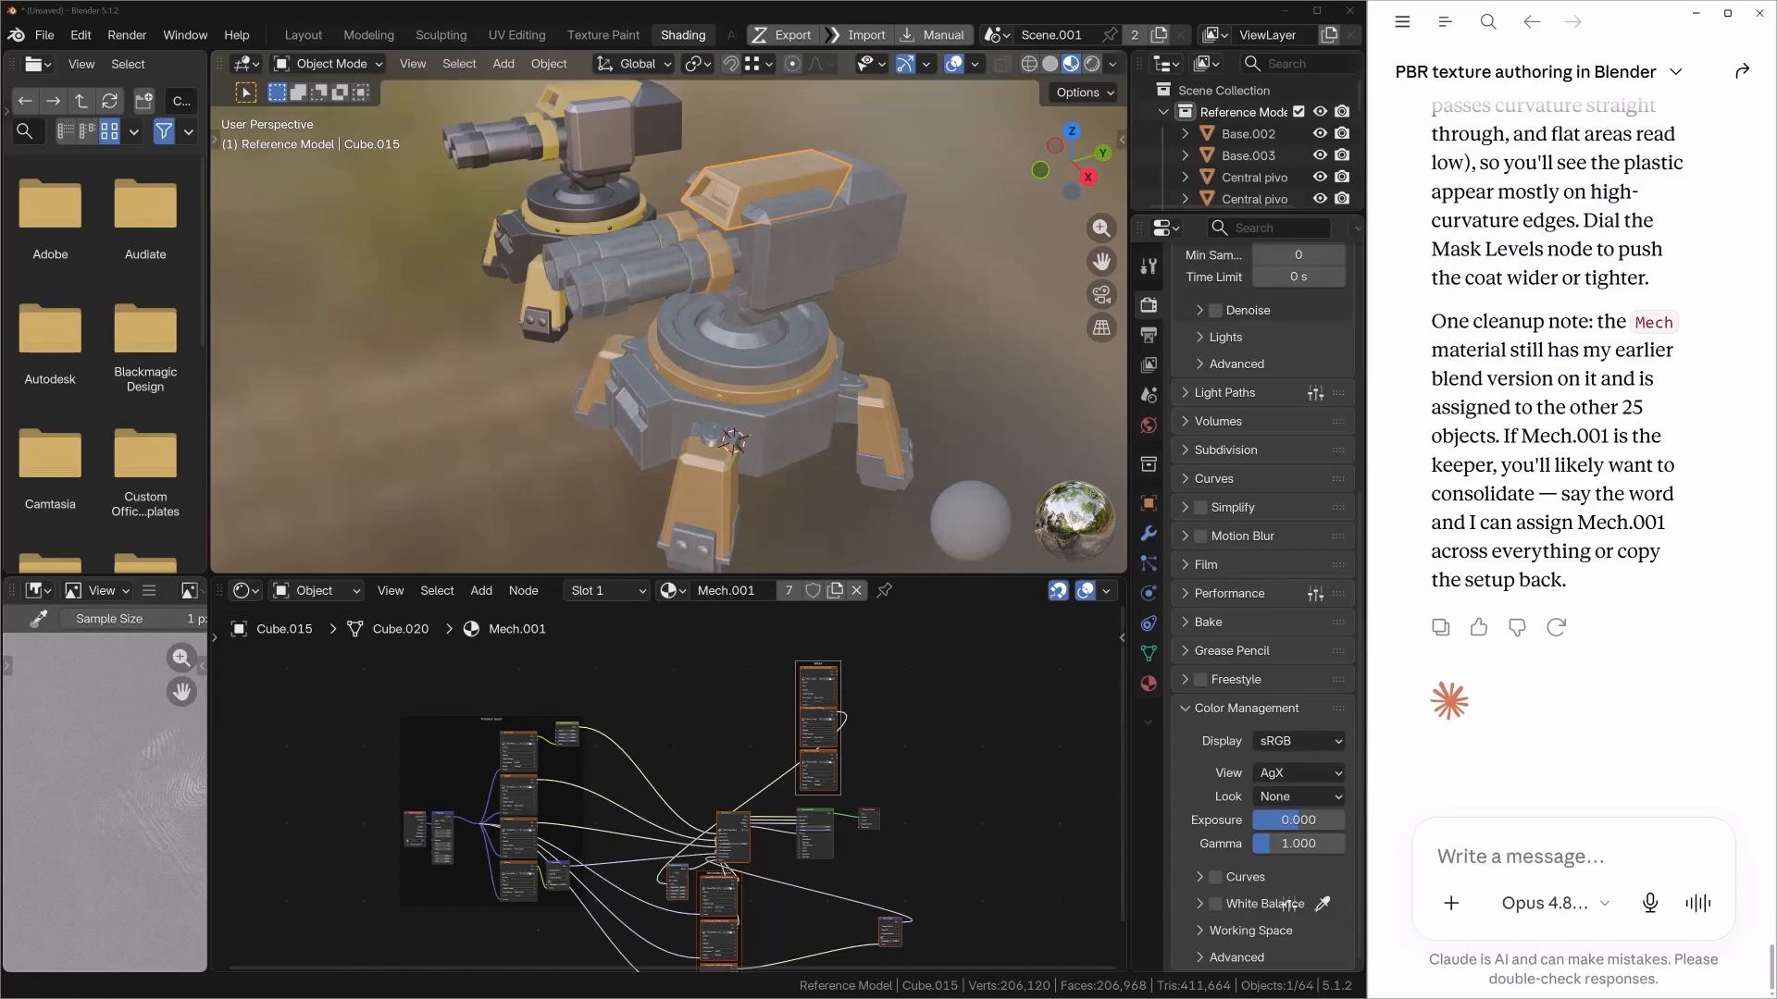
- Maximize the node editor and reposition the Mask and Secondary layer nodes to tidy the layout
{"action": "key", "text": "ctrl+space"}
{"action": "key", "text": "ctrl+space"}
{"action": "key", "text": "ctrl+space"}
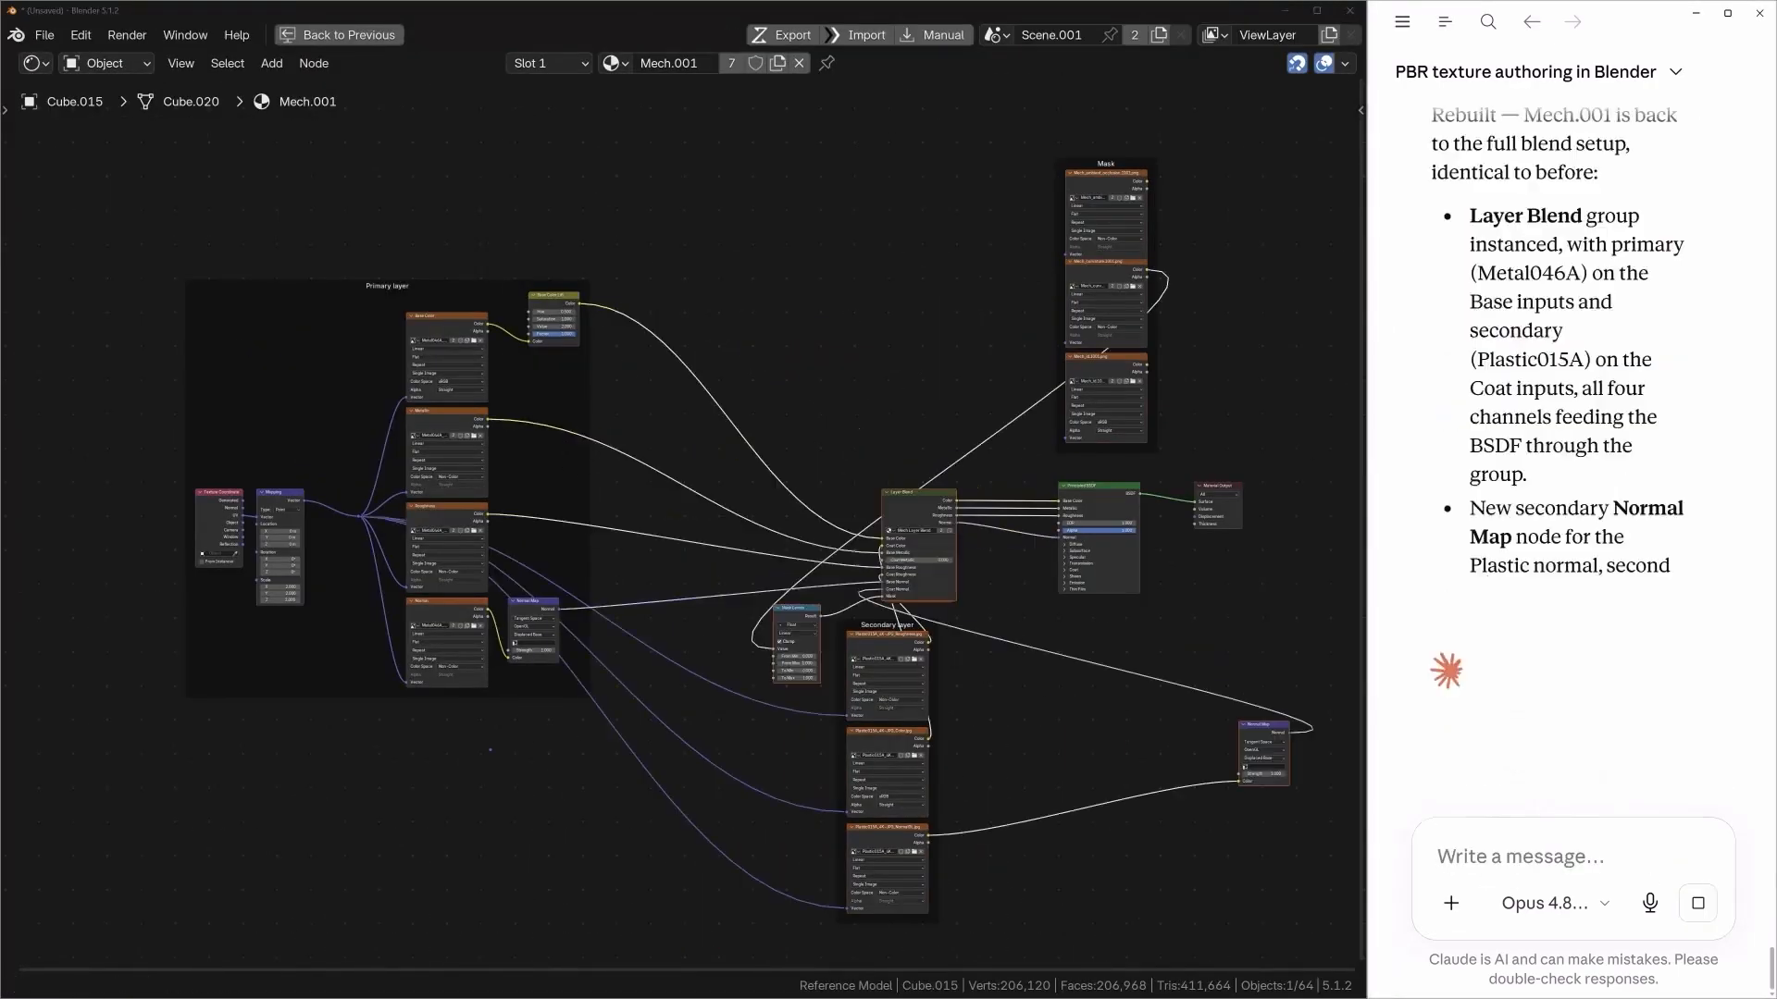
{"action": "left_click_drag", "start_coordinate": [1106, 164], "coordinate": [928, 801]}
{"action": "left_click_drag", "start_coordinate": [1020, 741], "coordinate": [662, 592]}
- Give the Secondary layer its own duplicated Texture Coordinate and Mapping nodes, linking the Mapping vector to its Roughness and Color textures
{"action": "key", "text": "shift+d"}
{"action": "scroll", "coordinate": [555, 648], "scroll_direction": "up", "scroll_amount": 3}
{"action": "right_click_drag", "start_coordinate": [793, 595], "coordinate": [713, 631], "text": "ctrl"}
{"action": "scroll", "coordinate": [713, 631], "scroll_direction": "up", "scroll_amount": 4}
{"action": "left_click_drag", "start_coordinate": [694, 579], "coordinate": [875, 575]}
{"action": "left_click_drag", "start_coordinate": [694, 579], "coordinate": [876, 783]}
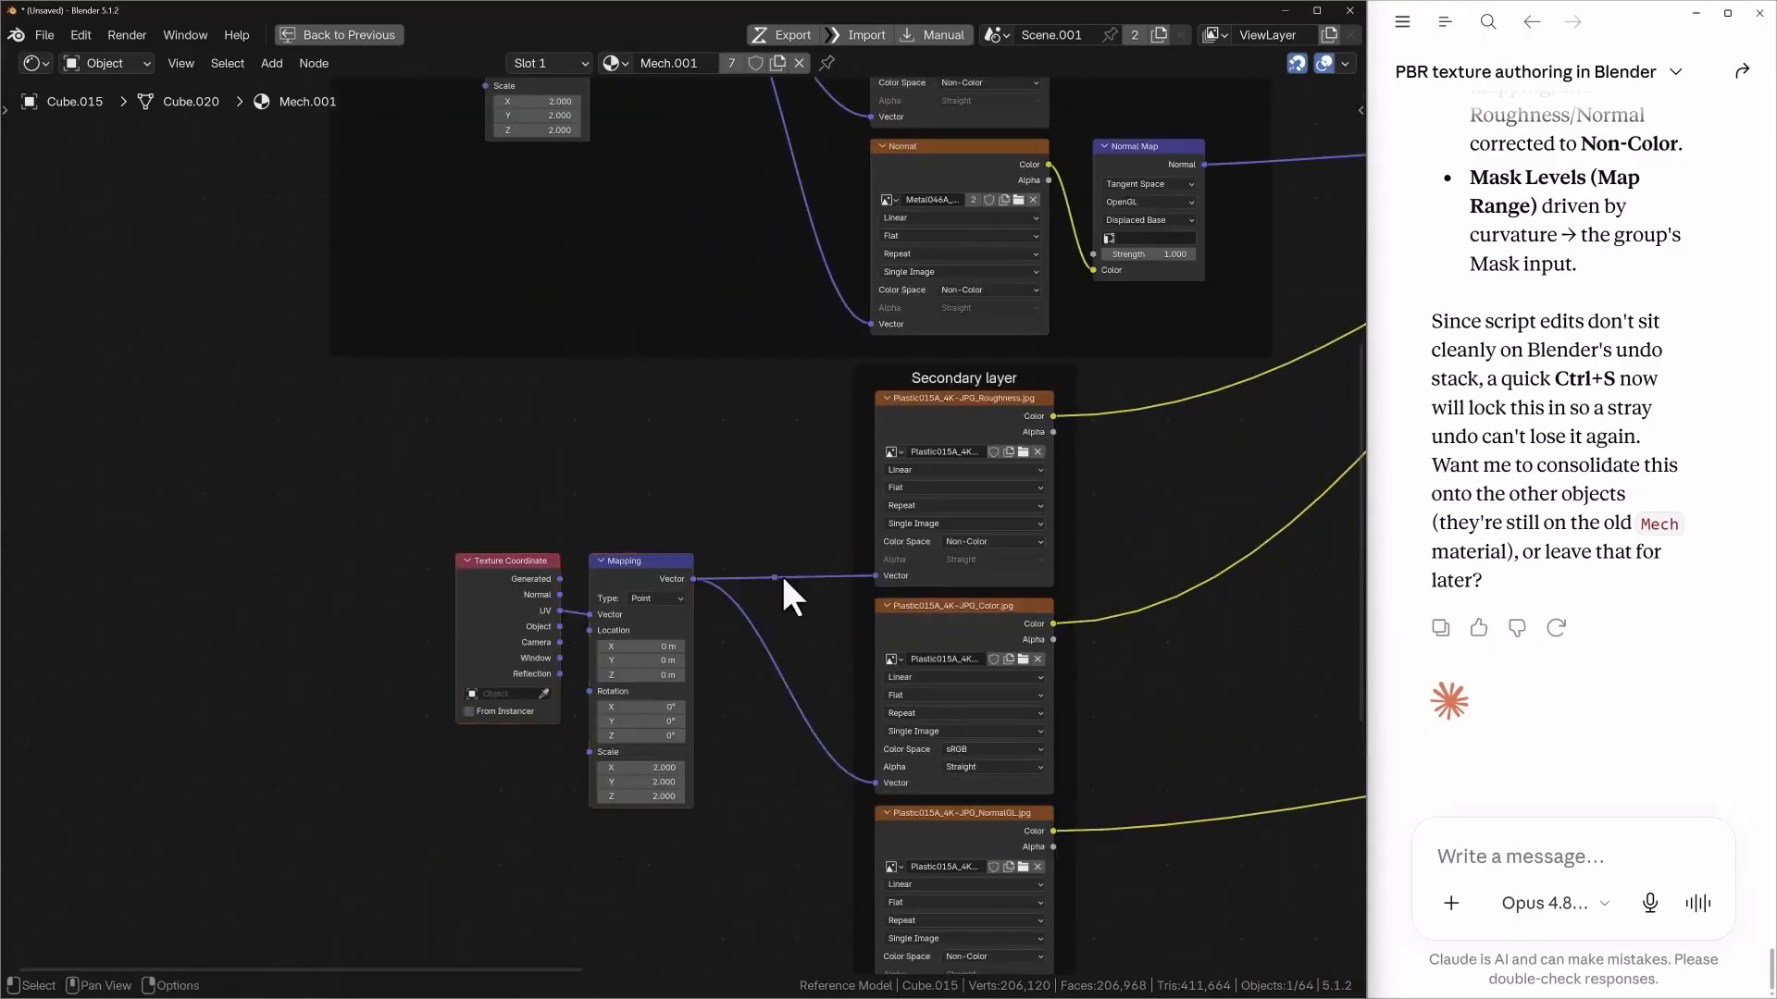
{"action": "key", "text": "ctrl+space"}
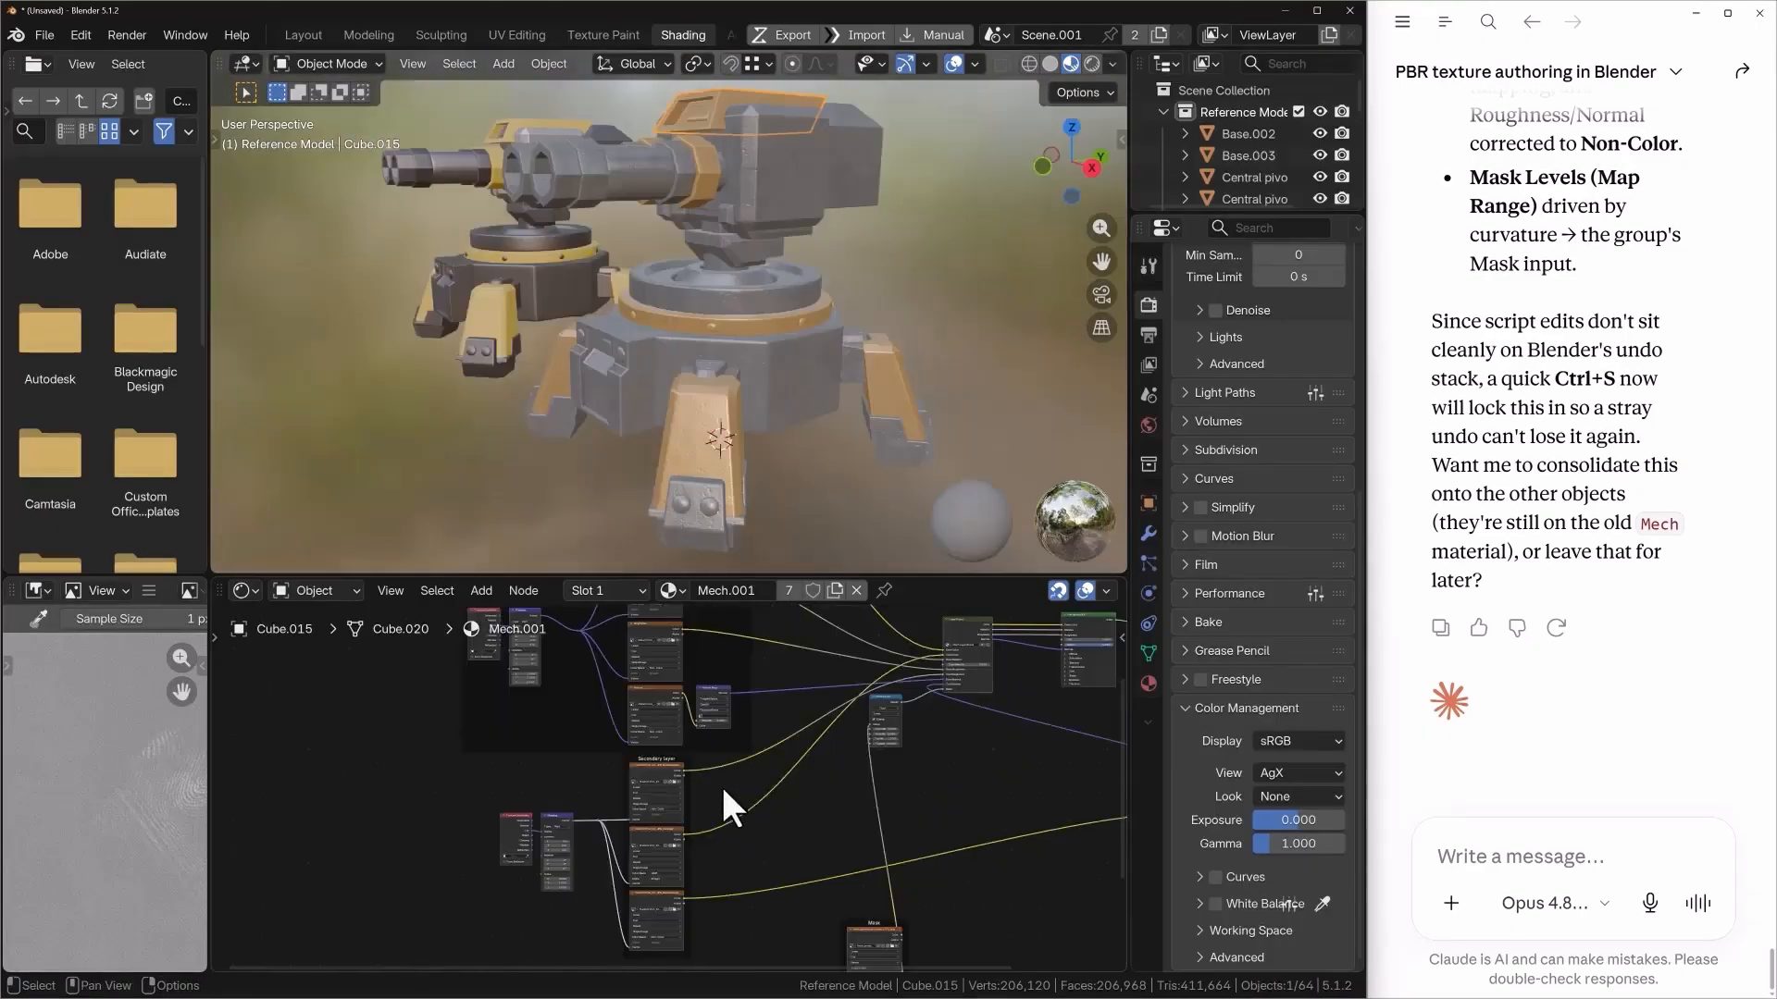
- Examine the mask and secondary-layer nodes and the resulting metal and yellow paint on the mech's gun housing and legs
{"action": "key", "text": "ctrl+space"}
{"action": "scroll", "coordinate": [777, 822], "scroll_direction": "up", "scroll_amount": 6}
{"action": "scroll", "coordinate": [648, 348], "scroll_direction": "up", "scroll_amount": 5}
{"action": "scroll", "coordinate": [816, 759], "scroll_direction": "up", "scroll_amount": 2}
{"action": "scroll", "coordinate": [979, 781], "scroll_direction": "down", "scroll_amount": 6}
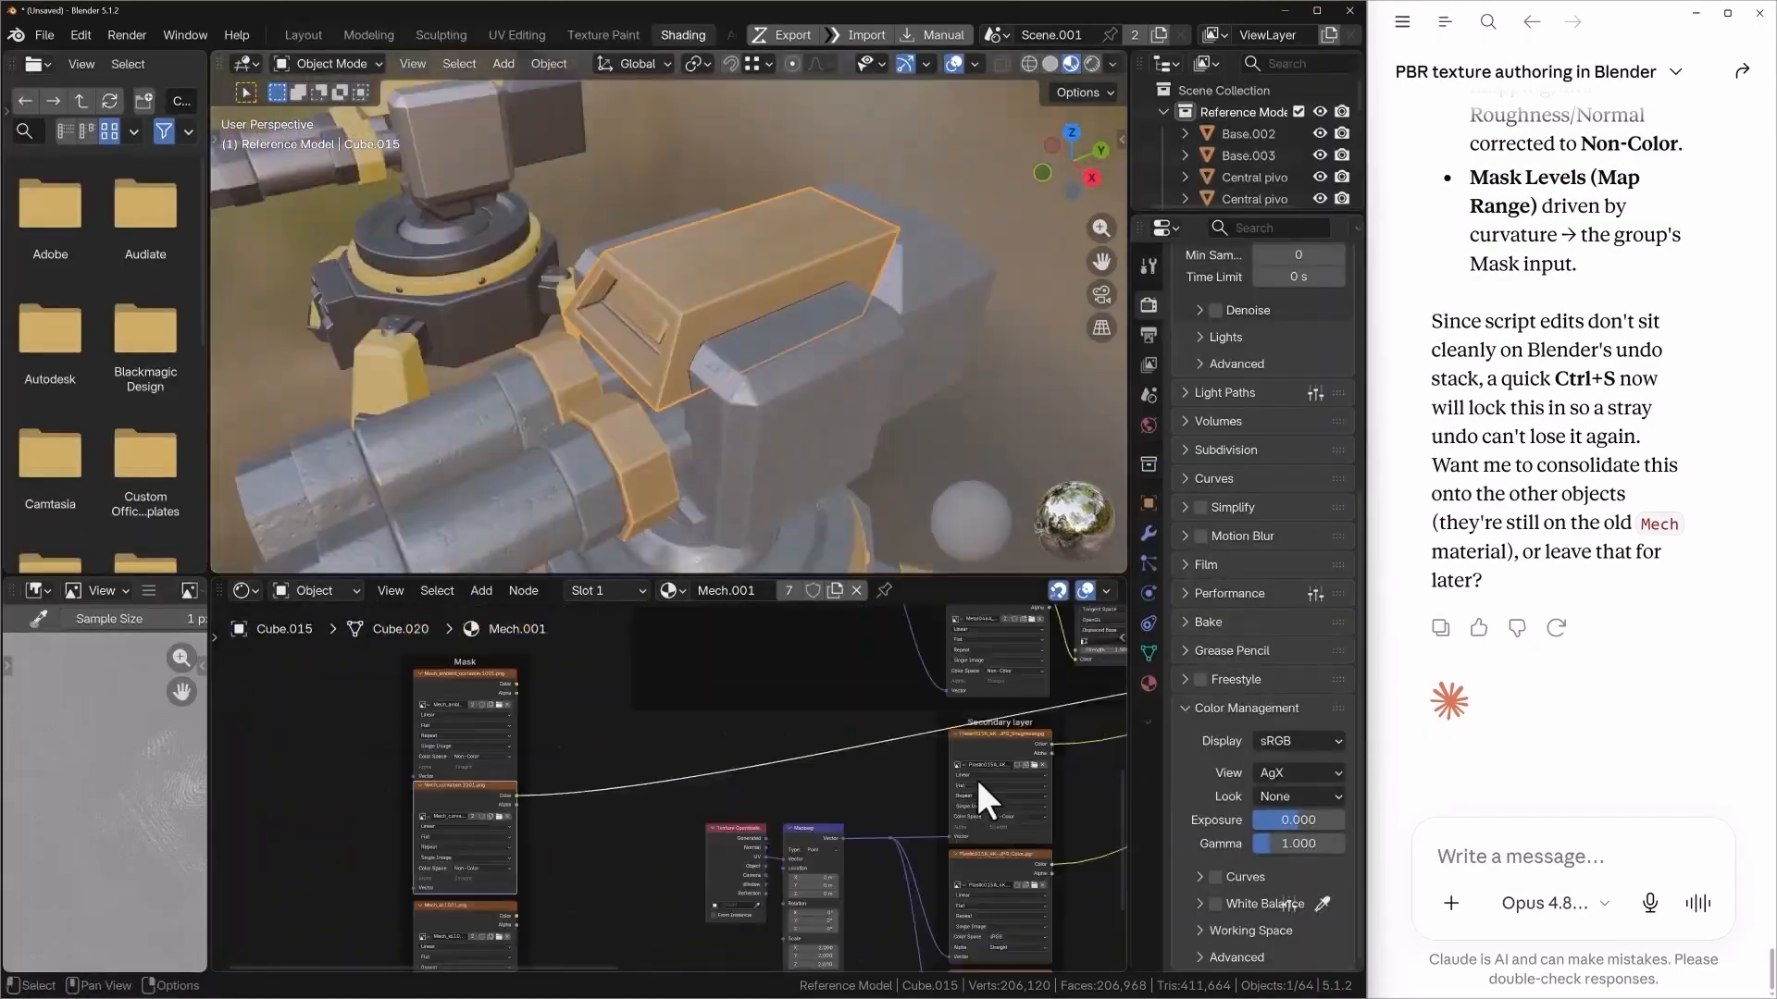
{"action": "scroll", "coordinate": [520, 677], "scroll_direction": "up", "scroll_amount": 4}
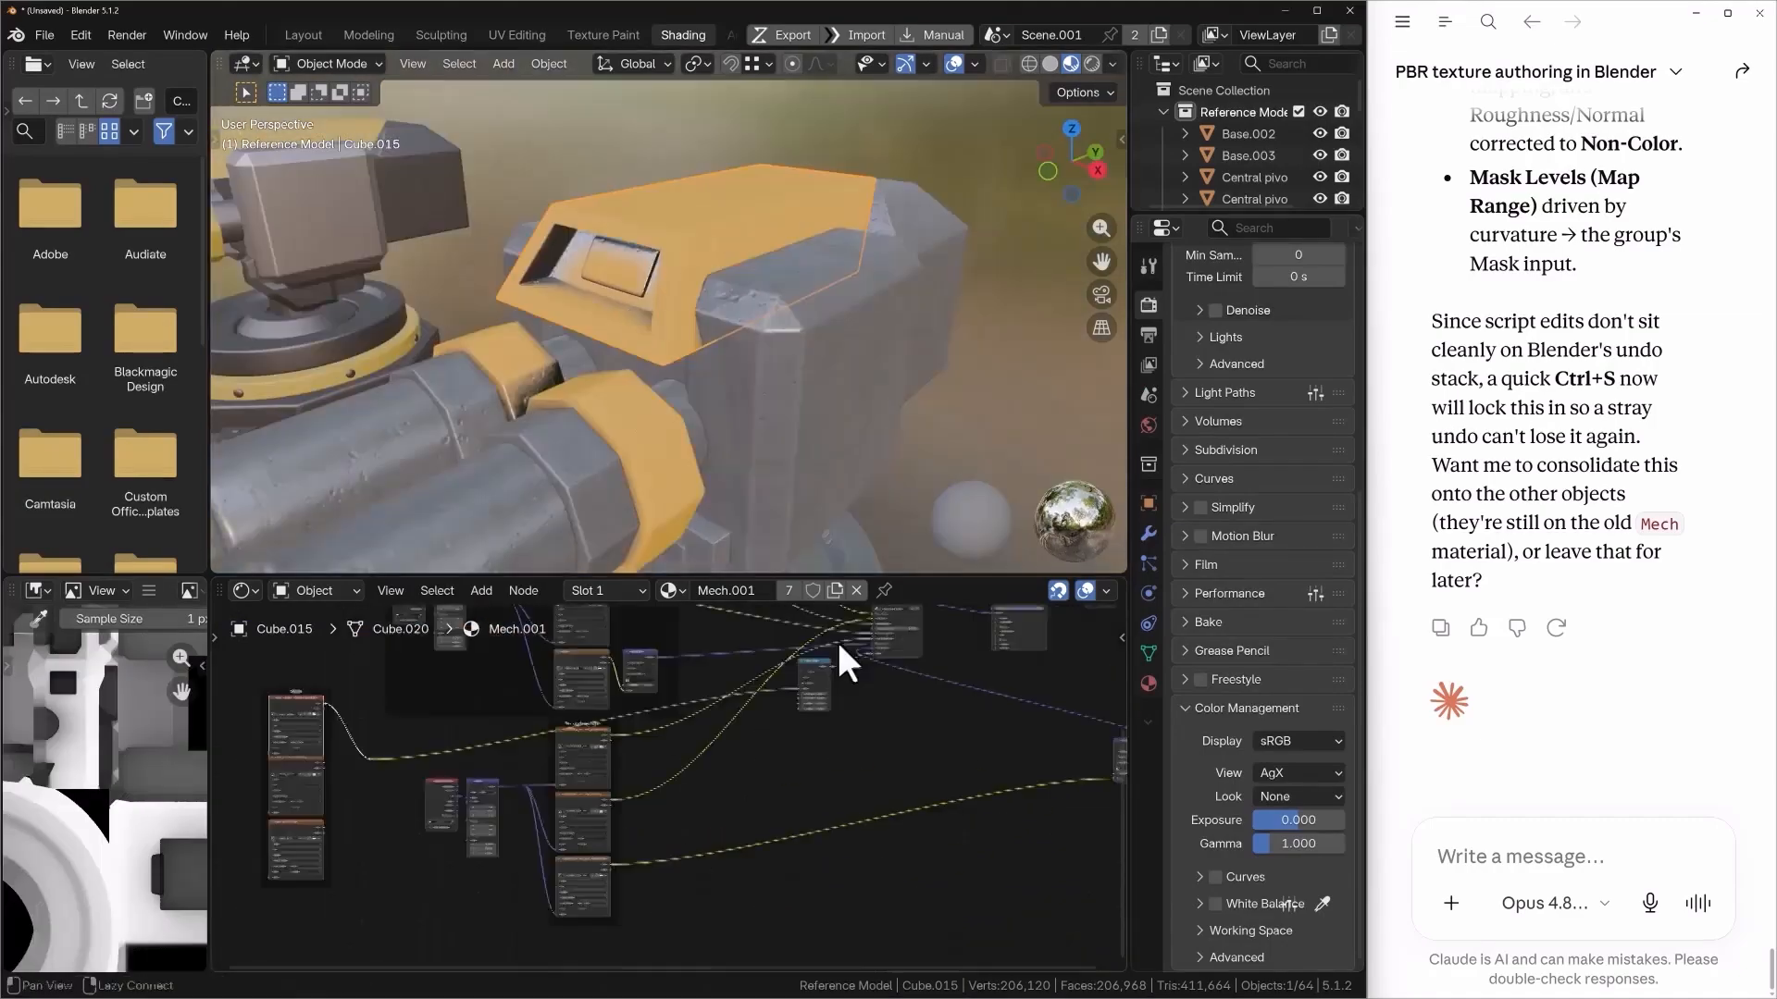
{"action": "scroll", "coordinate": [815, 703], "scroll_direction": "up", "scroll_amount": 4}
{"action": "middle_click_drag", "start_coordinate": [740, 370], "coordinate": [793, 342]}
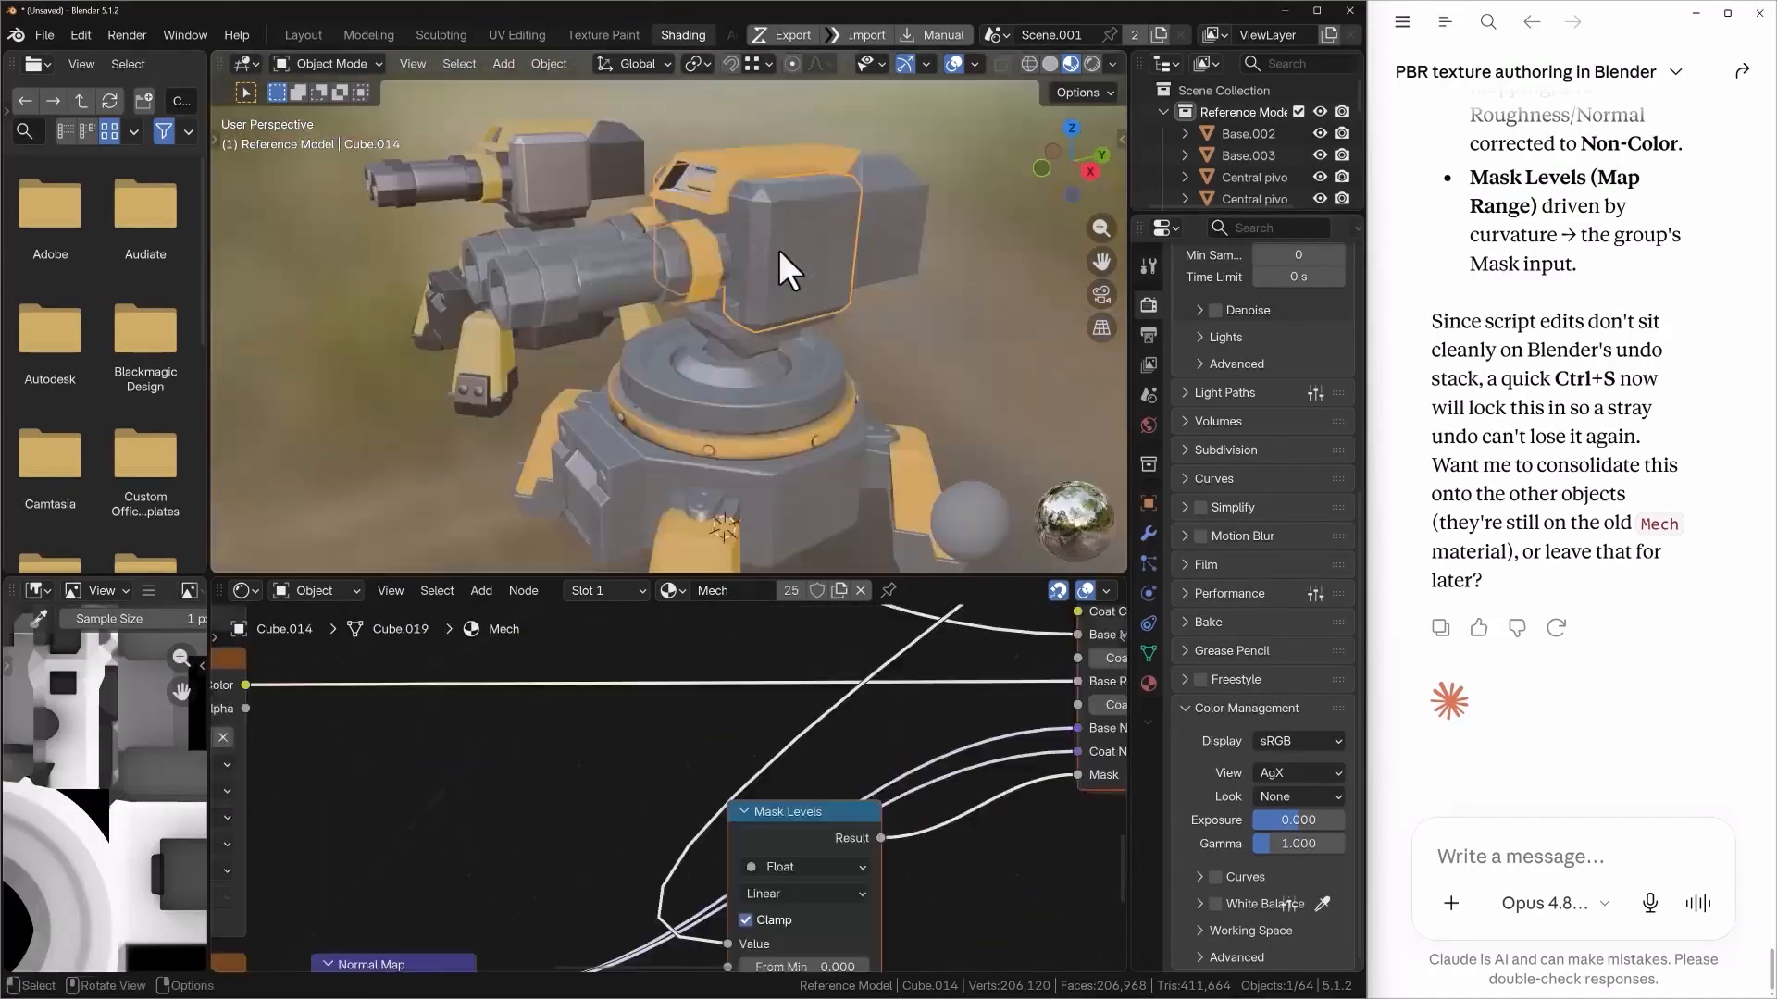
{"action": "key", "text": "ctrl+space"}
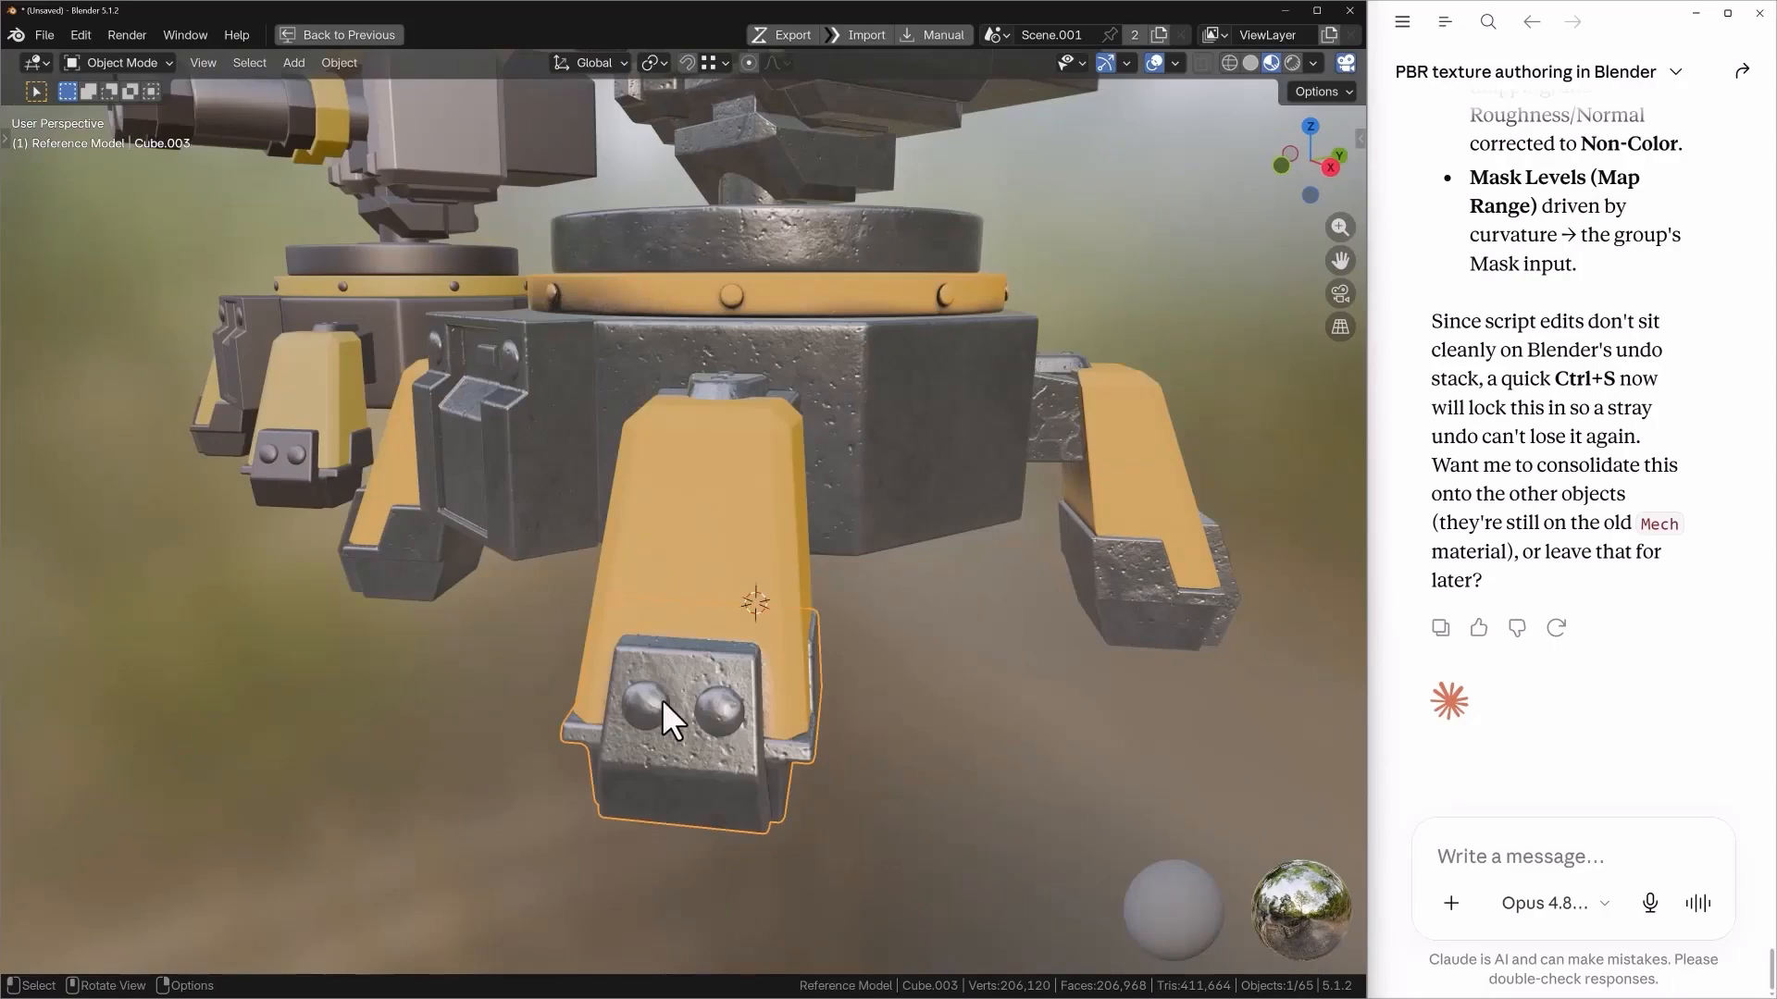
{"action": "scroll", "coordinate": [663, 700], "scroll_direction": "up", "scroll_amount": 5}
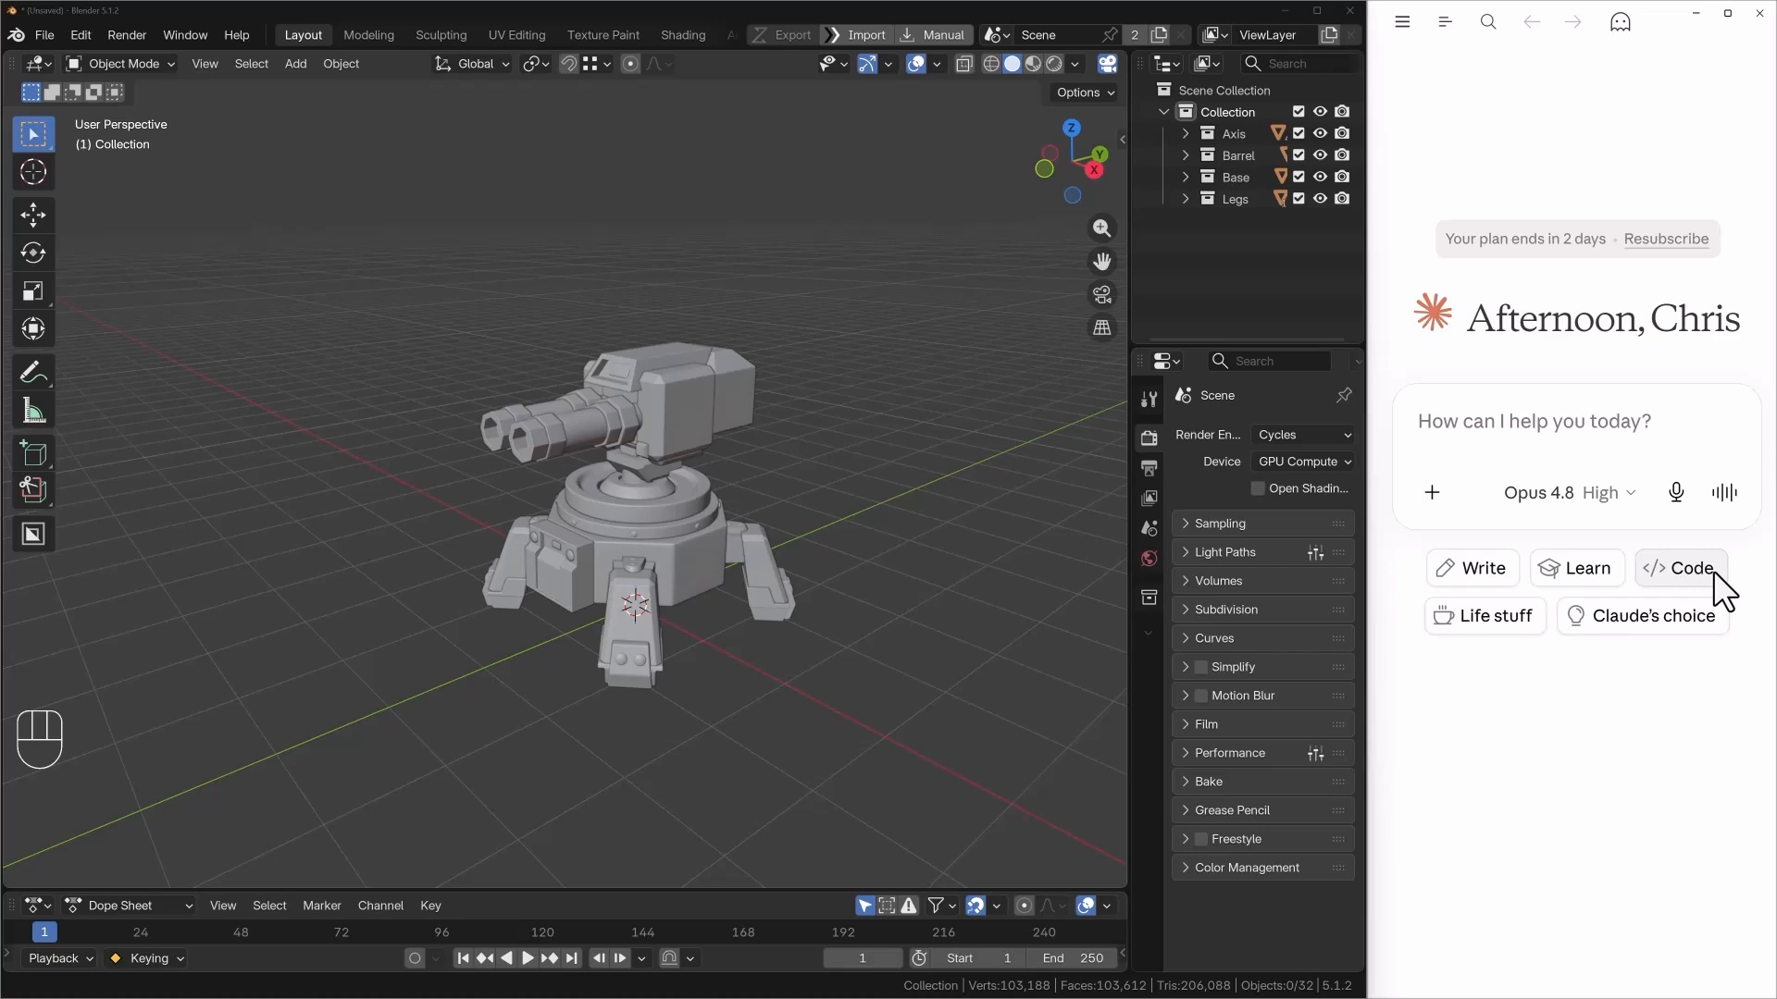
{"action": "left_click", "coordinate": [615, 479], "text": "alt+shift"}
{"action": "mouse_move", "coordinate": [615, 479]}
{"action": "left_mouse_down", "text": "alt+shift"}
{"action": "mouse_move", "coordinate": [593, 486]}
{"action": "mouse_move", "coordinate": [646, 513]}
{"action": "mouse_move", "coordinate": [642, 464]}
{"action": "left_mouse_up", "text": "alt+shift"}
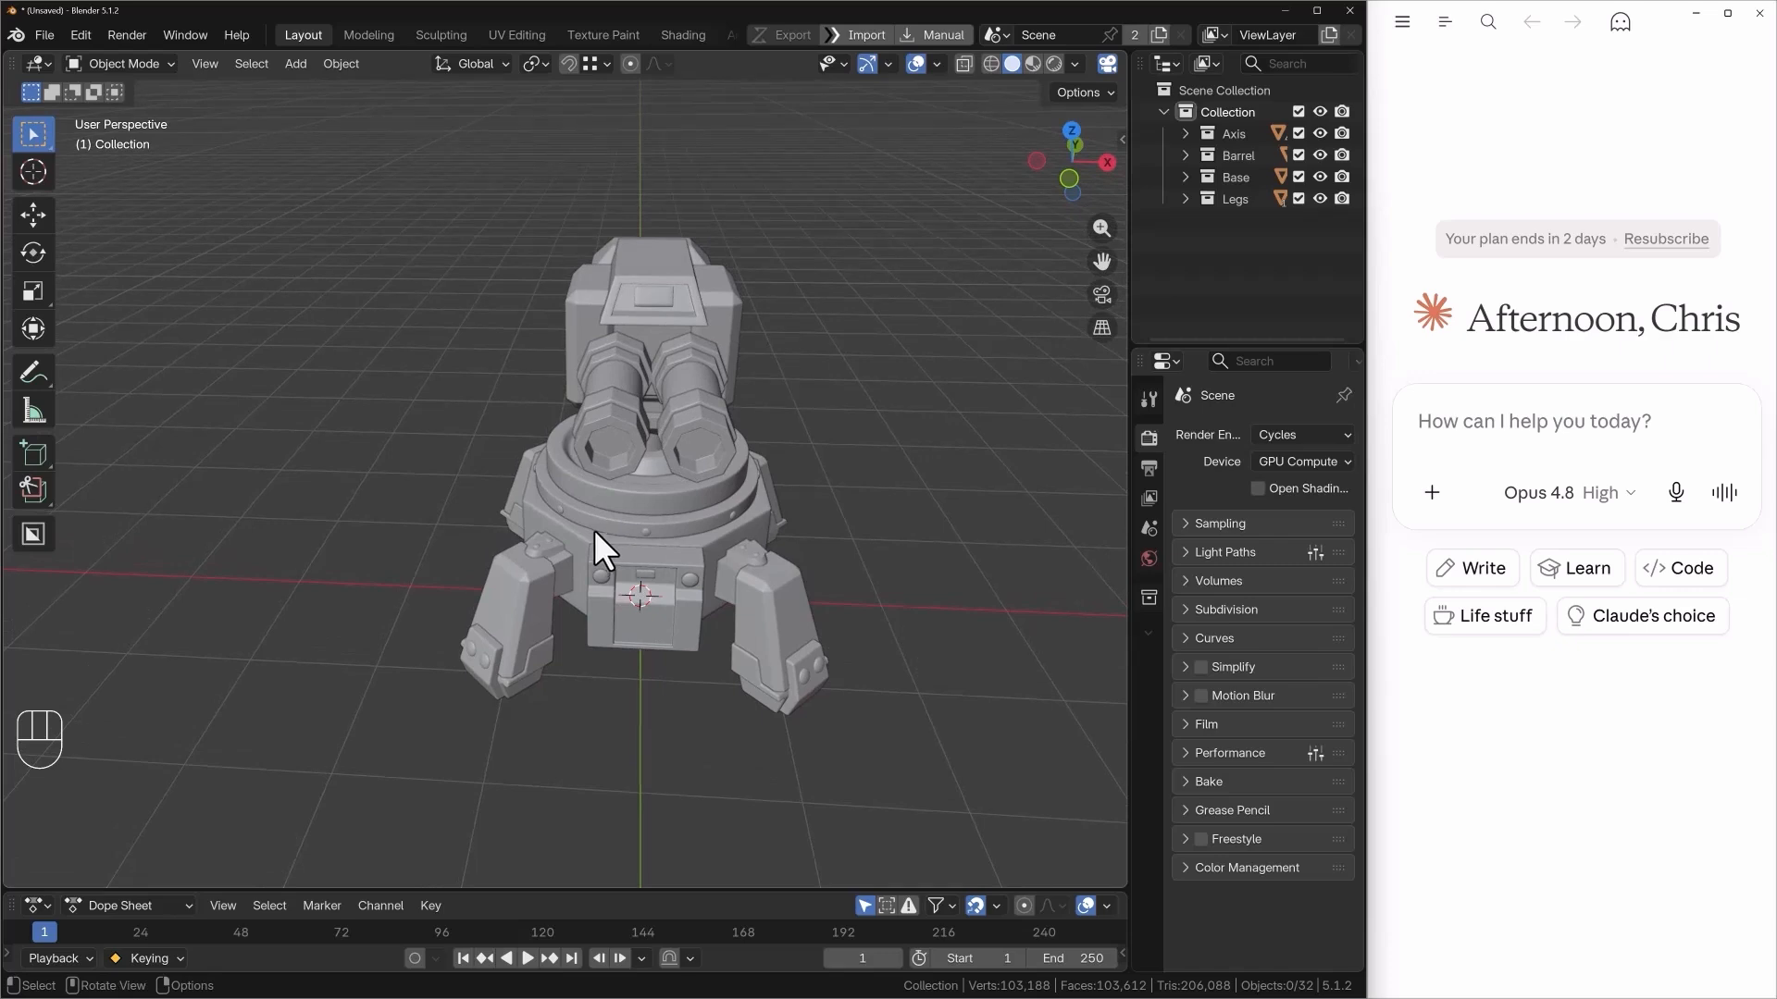
{"action": "left_click_drag", "start_coordinate": [696, 520], "coordinate": [572, 503], "text": "alt"}
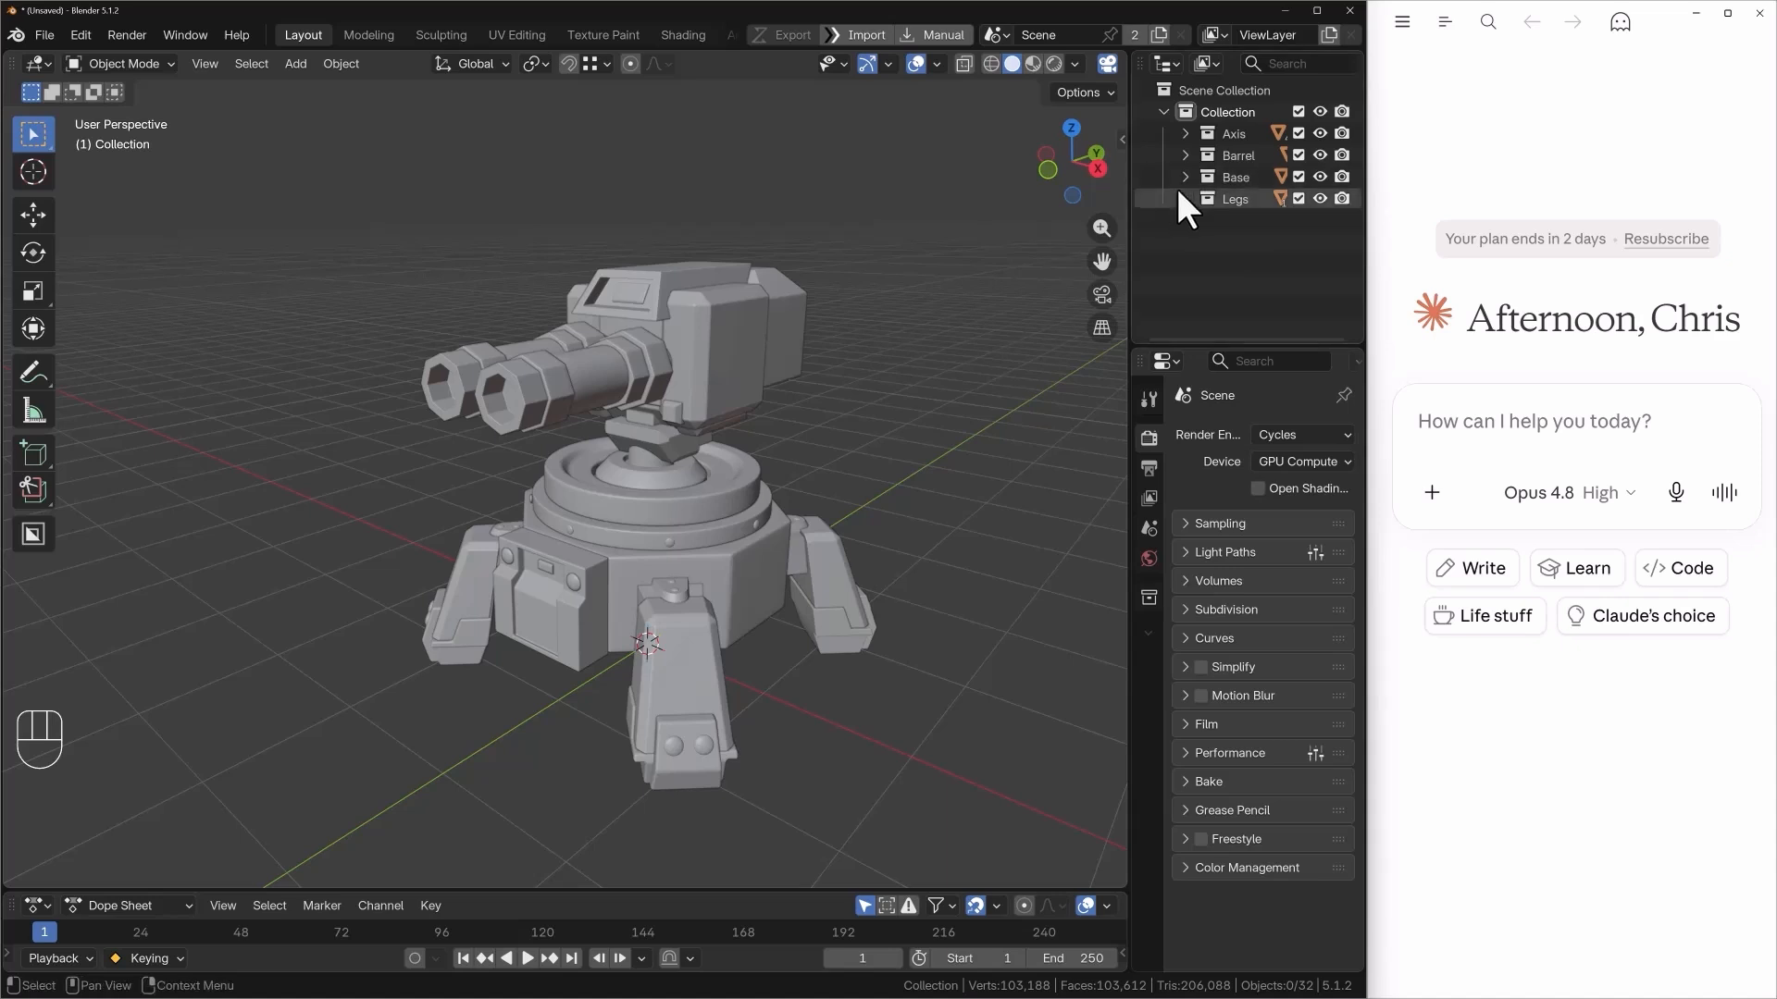
- Move all four objects from the Axis collection into the Base collection and delete the emptied Axis collection
{"action": "left_click", "coordinate": [1185, 134]}
{"action": "left_click", "coordinate": [1261, 220]}
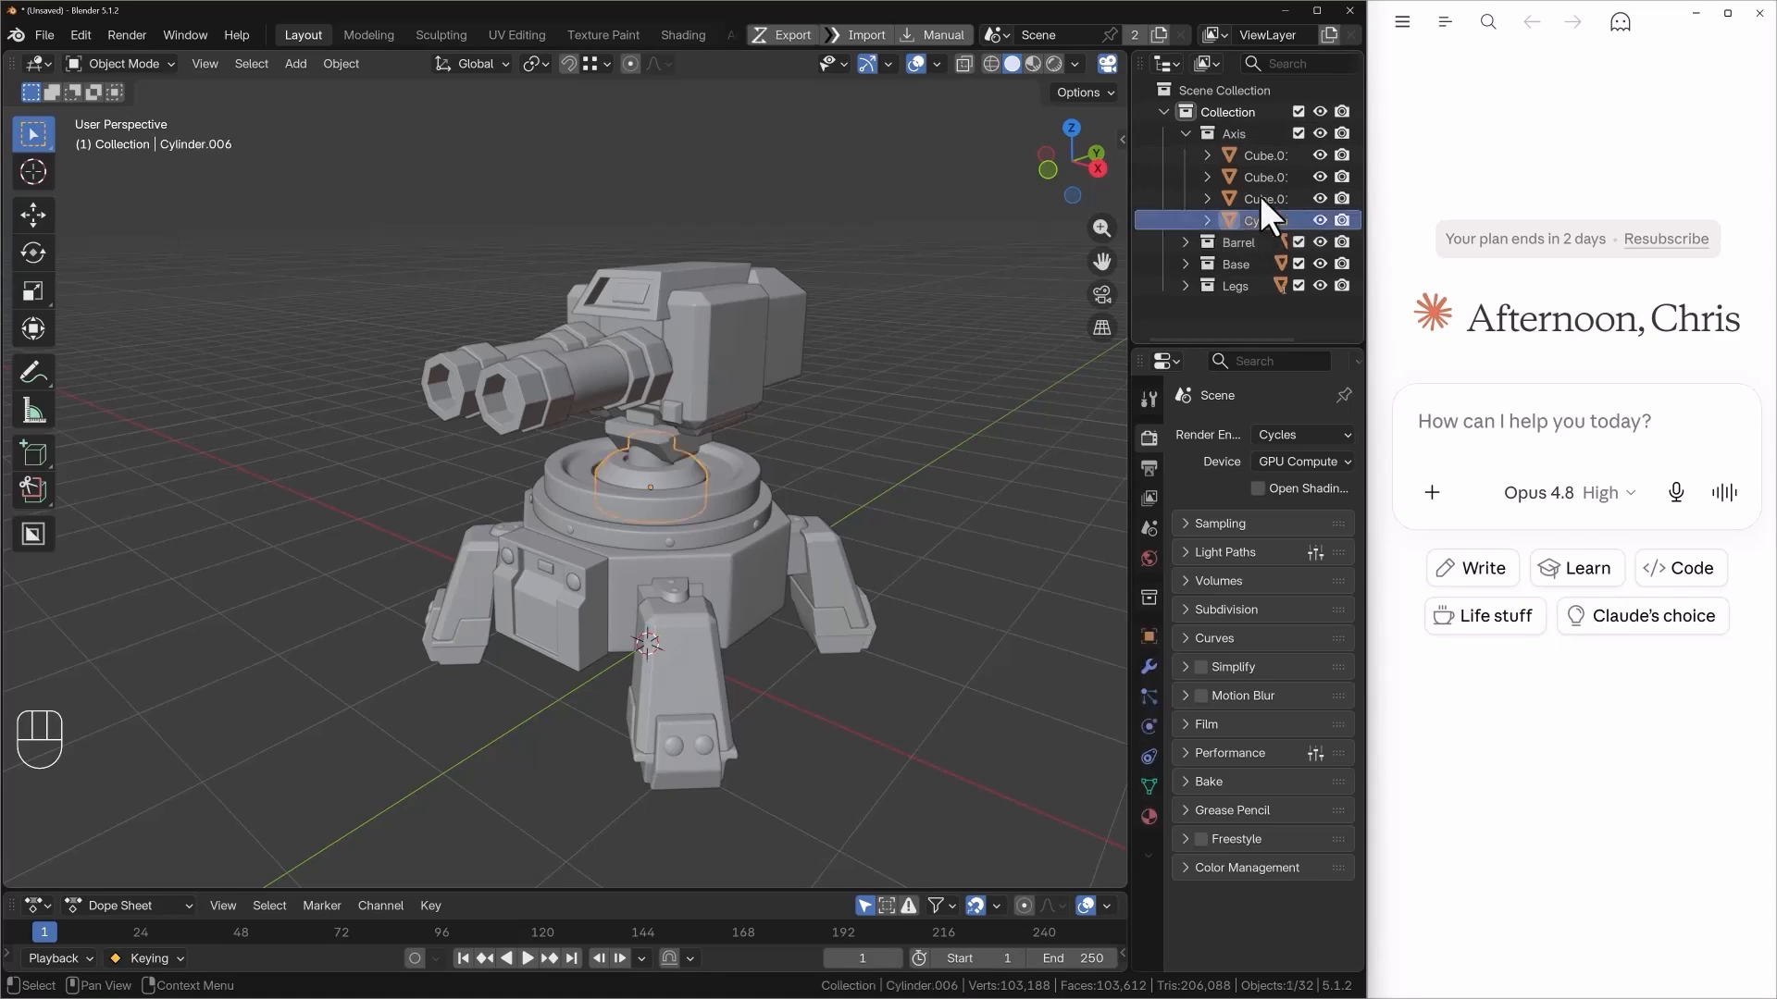
{"action": "left_click", "coordinate": [1258, 152], "text": "shift"}
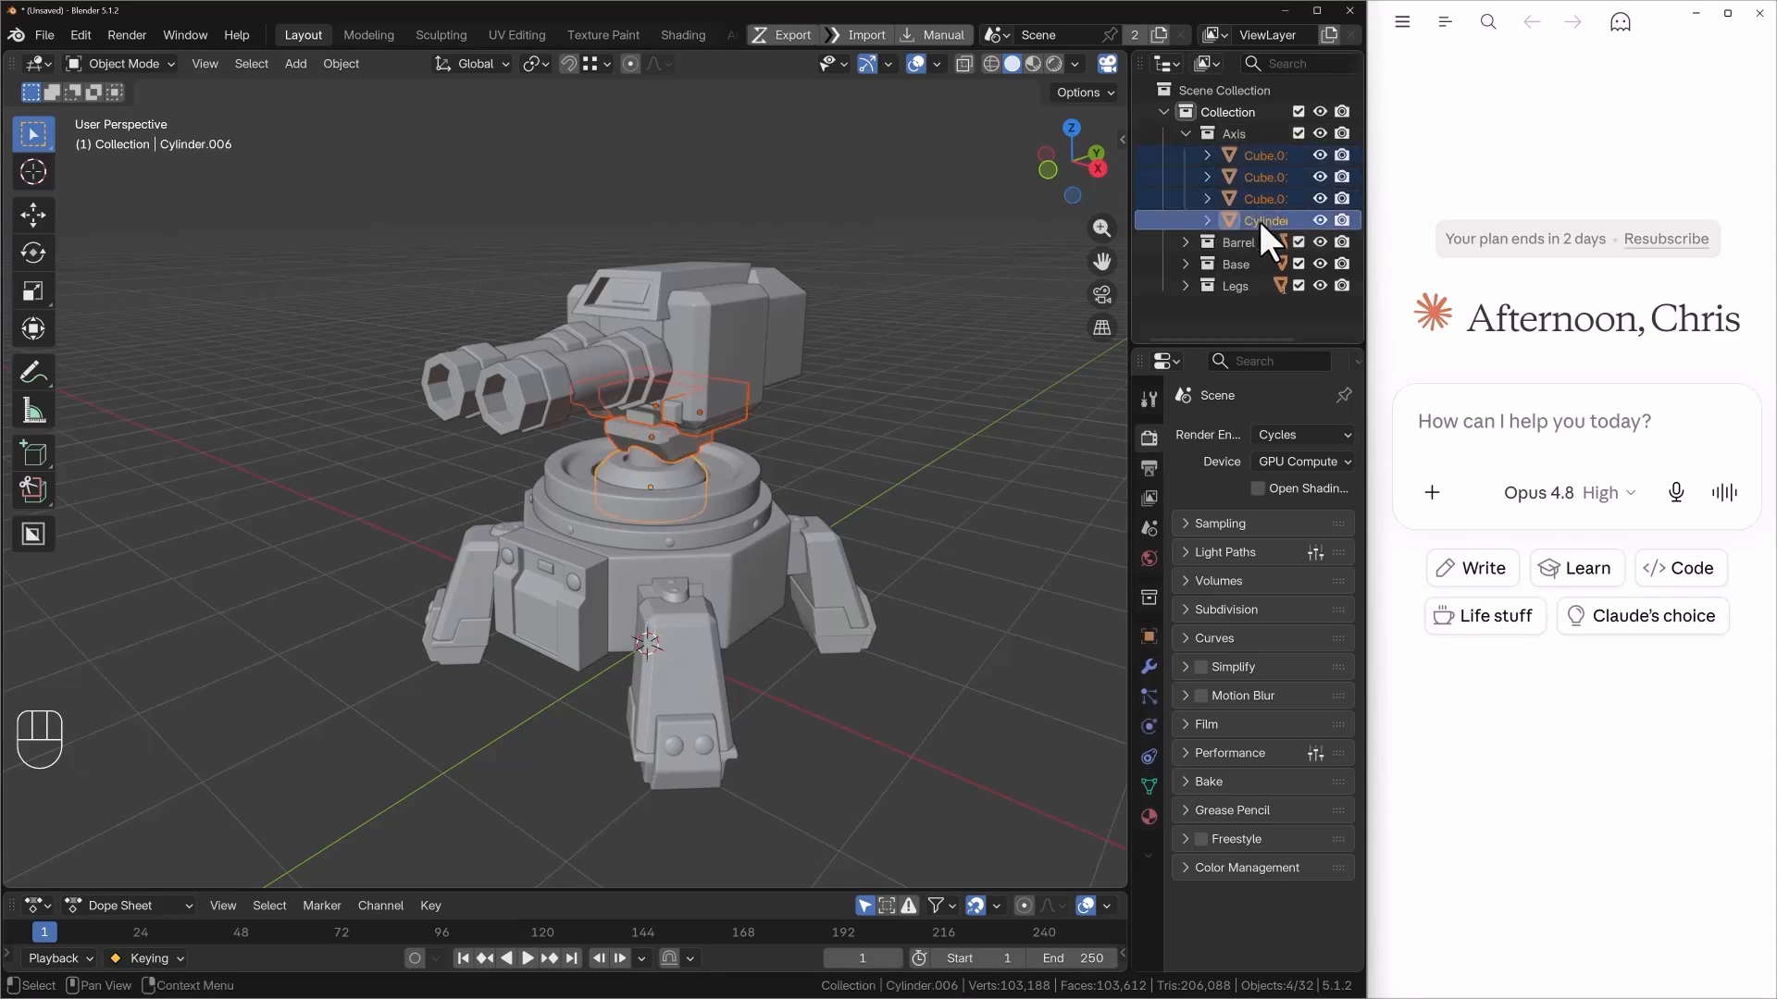
{"action": "left_click_drag", "start_coordinate": [1259, 220], "coordinate": [1237, 265]}
{"action": "left_click", "coordinate": [1235, 134]}
{"action": "key", "text": "x"}
{"action": "left_click", "coordinate": [1229, 182], "text": "shift"}
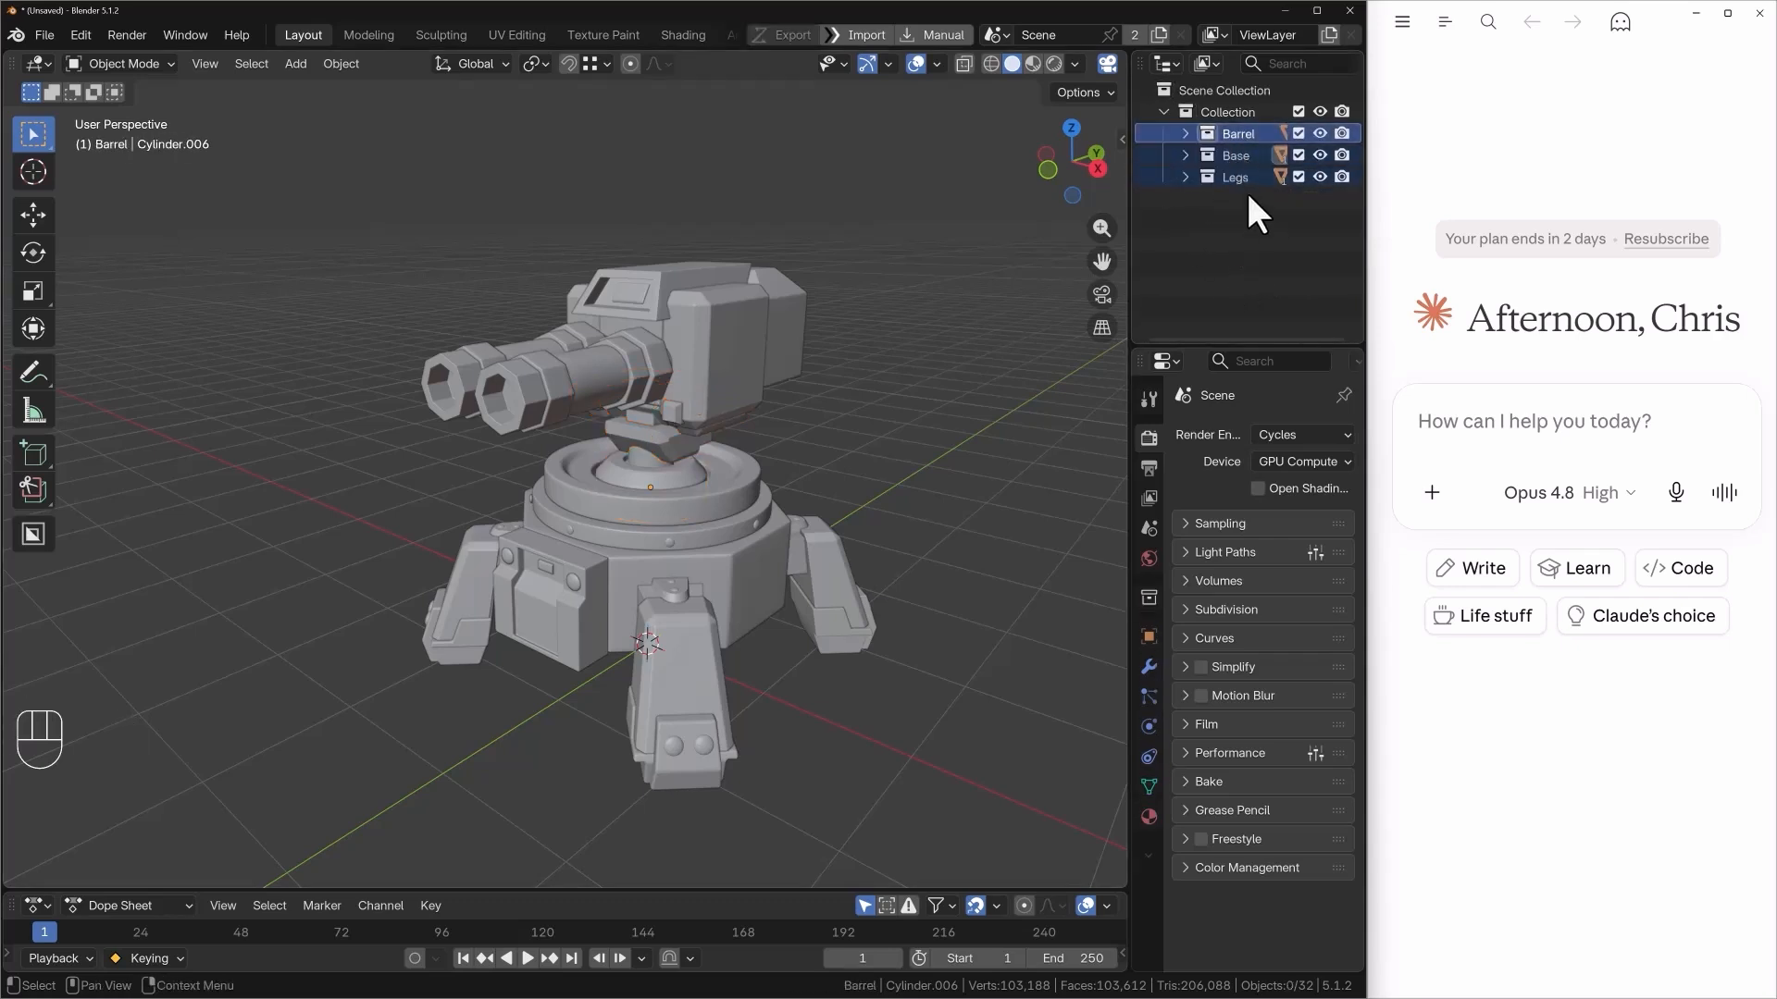
- Select the turret's upper pivot ring and examine its modifier stack
{"action": "left_click_drag", "start_coordinate": [642, 437], "coordinate": [646, 453], "text": "ctrl+alt"}
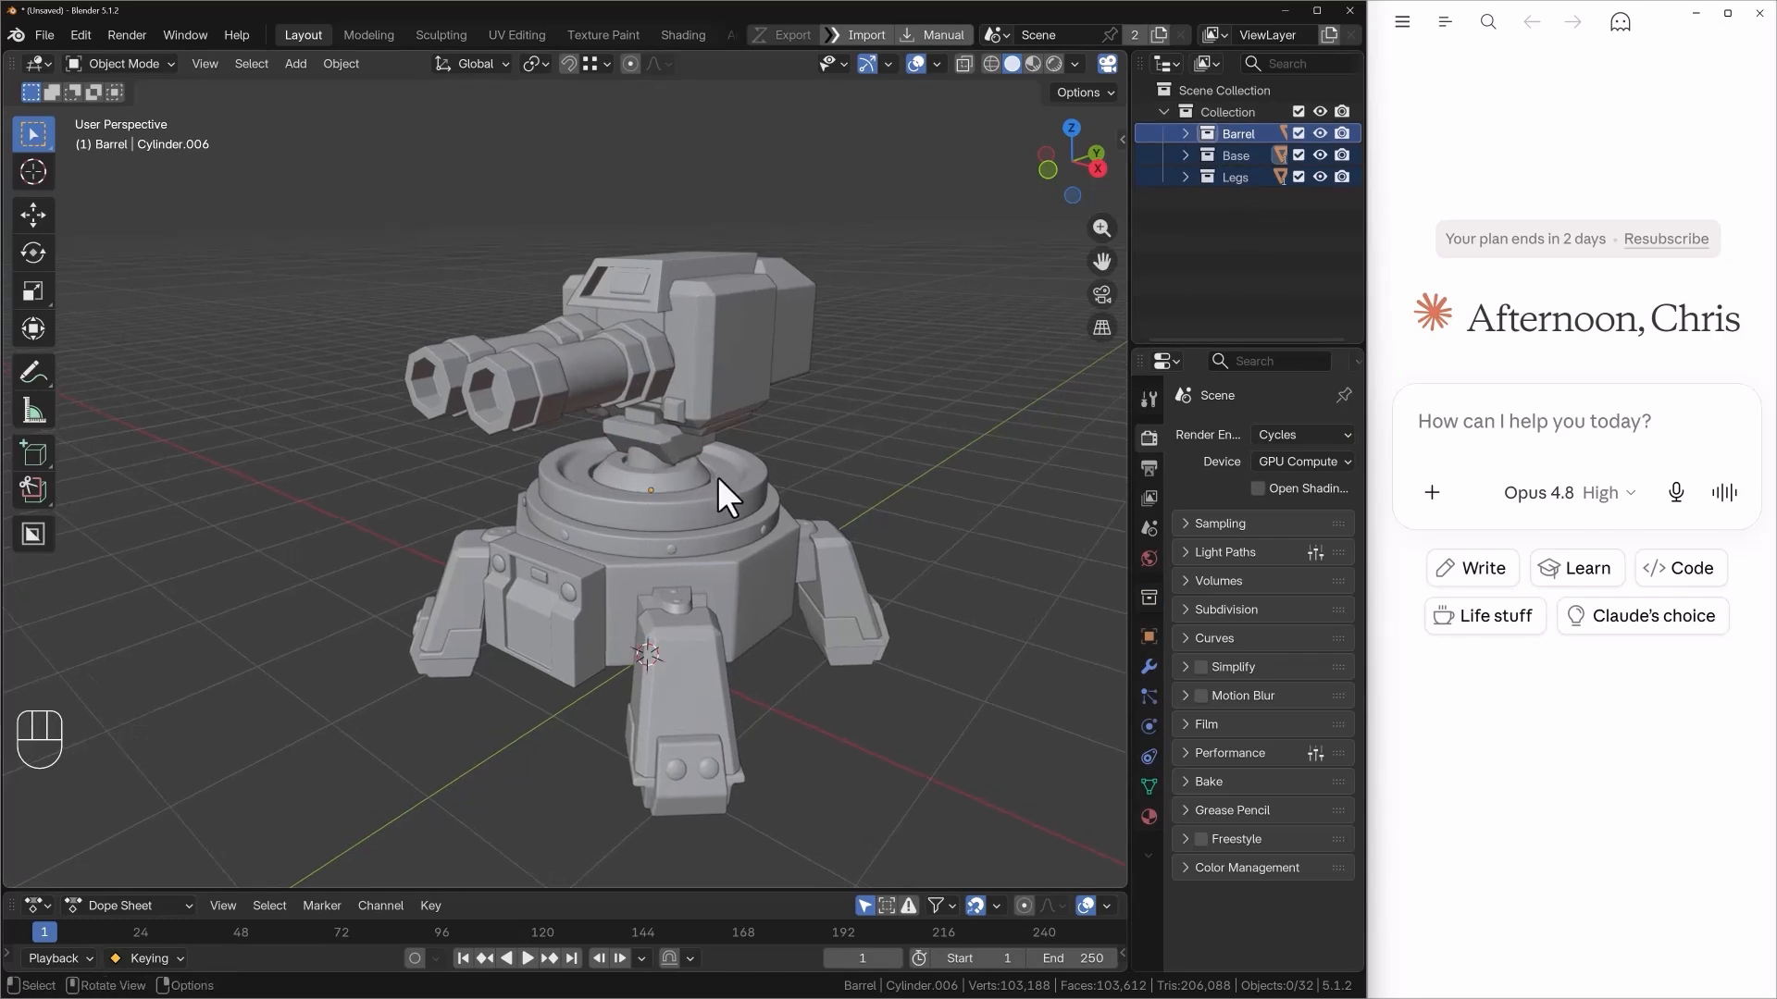
{"action": "left_click", "coordinate": [666, 528]}
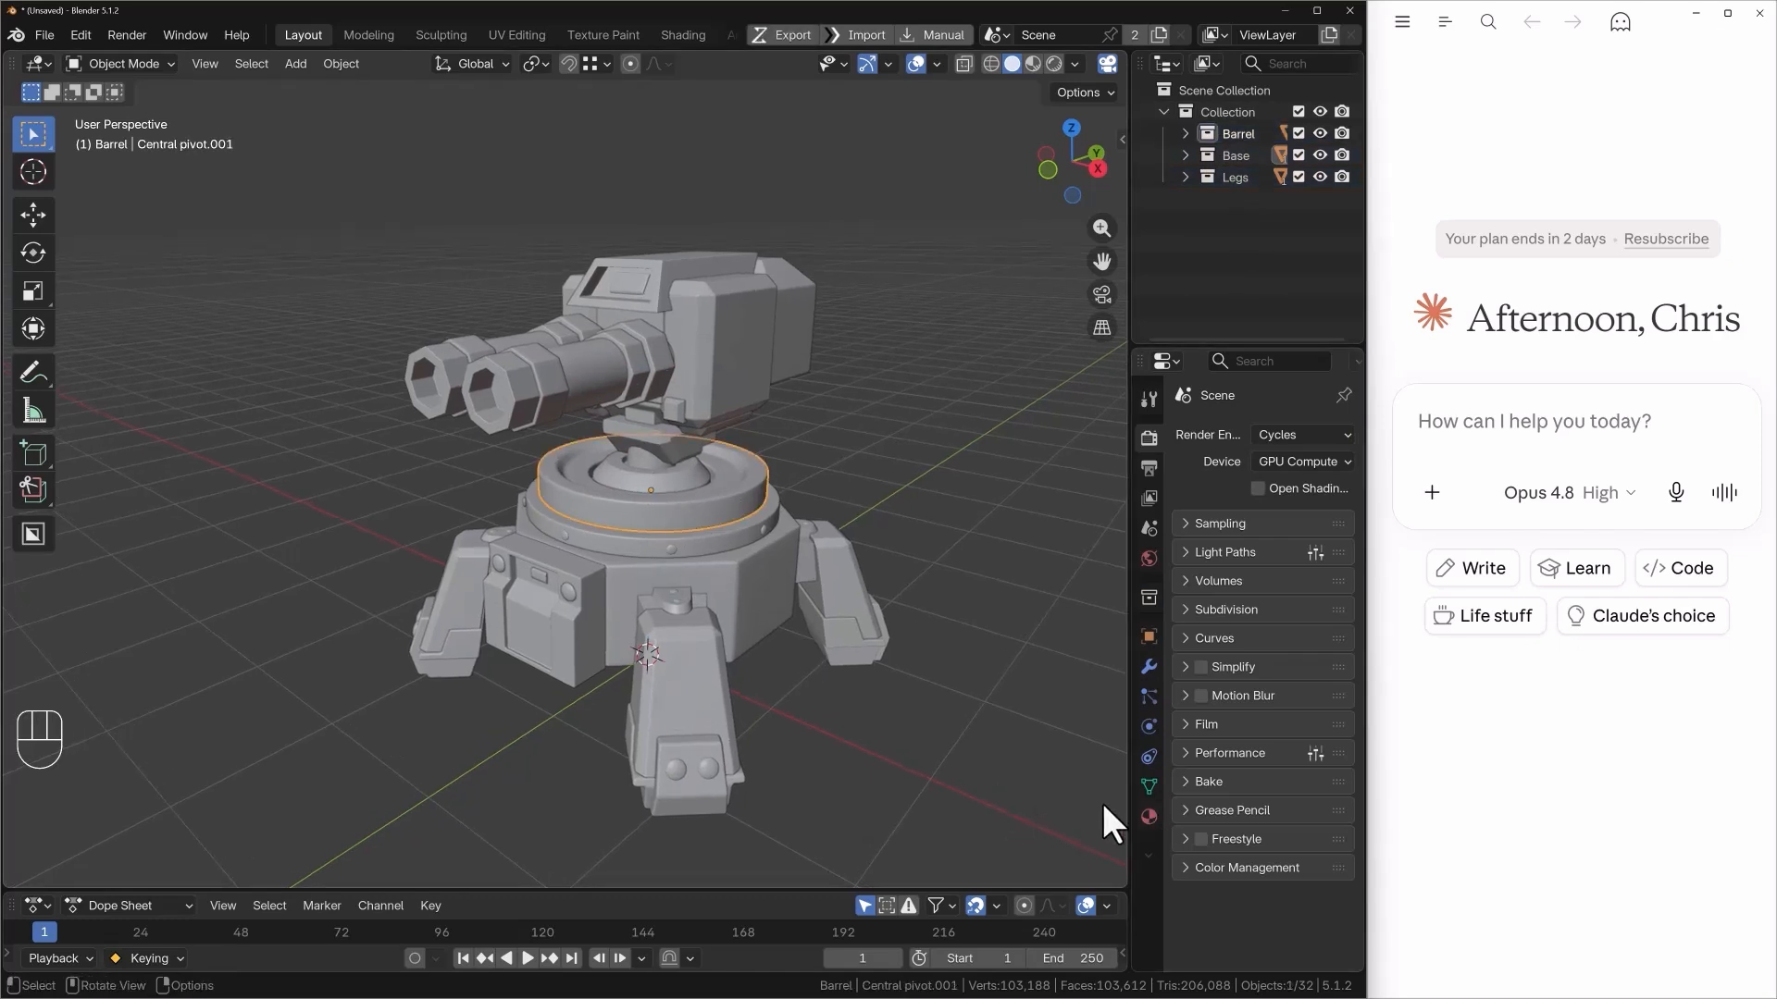
{"action": "left_click", "coordinate": [1150, 665]}
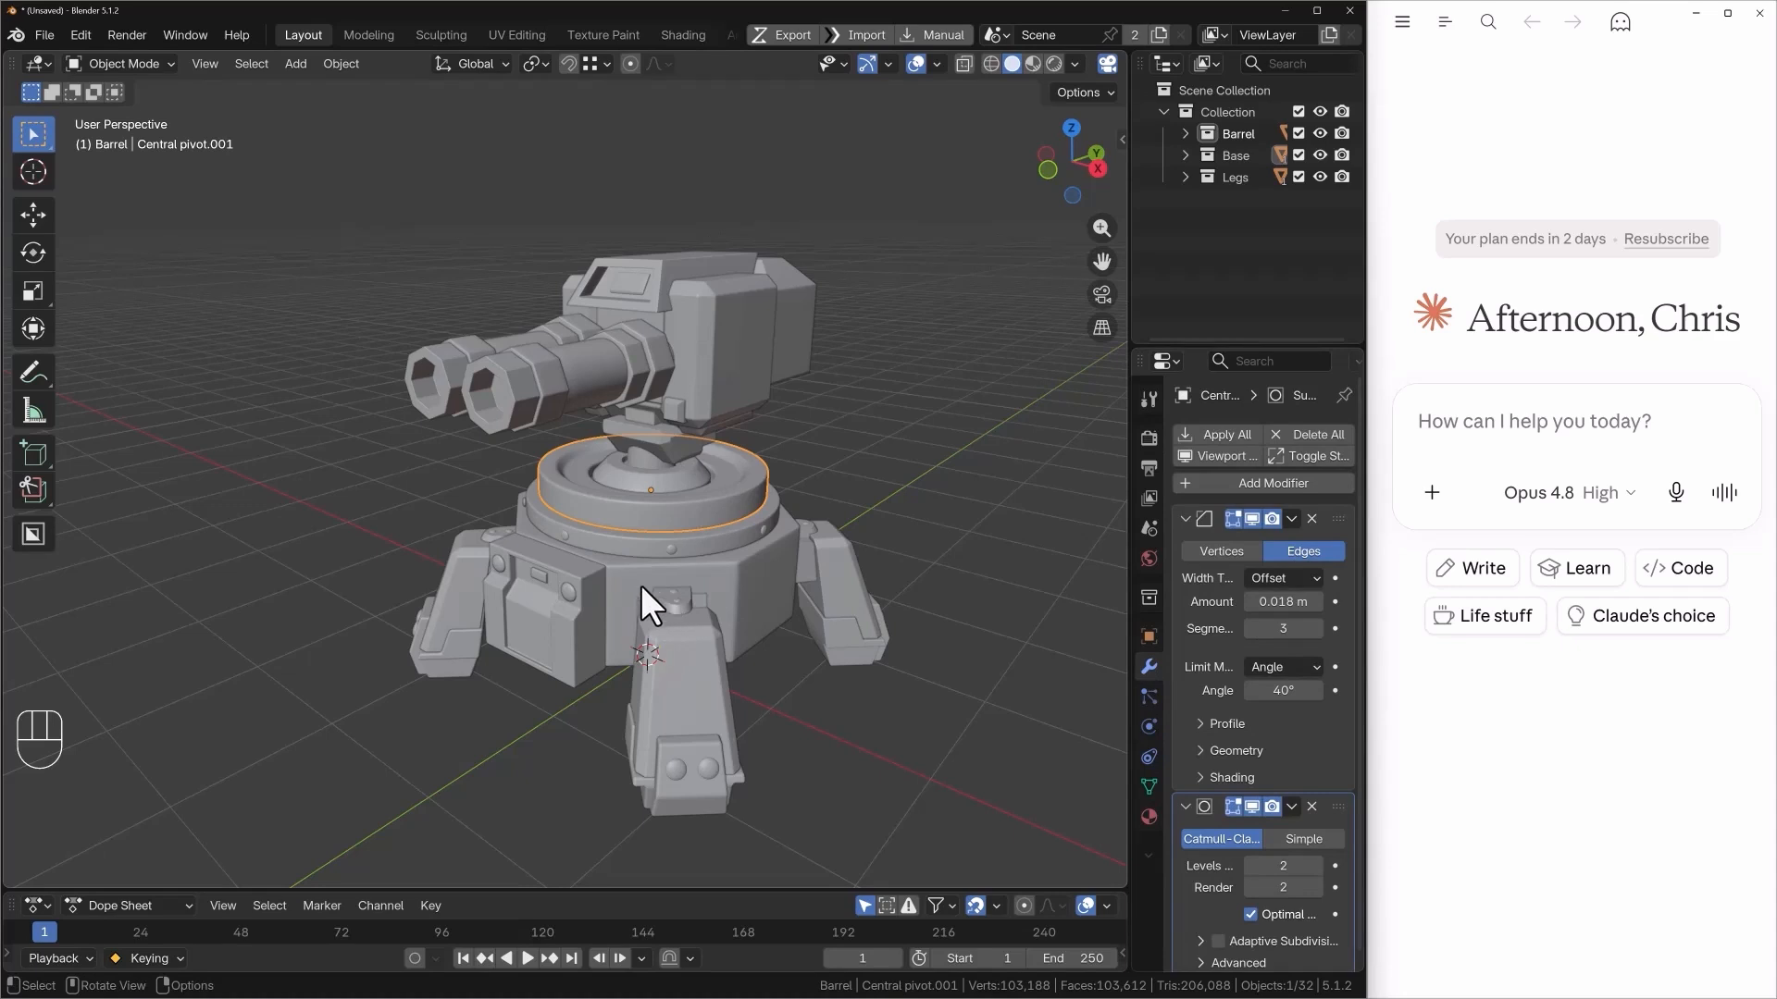
{"action": "key", "text": "a"}
{"action": "right_click", "coordinate": [700, 391]}
{"action": "right_click", "coordinate": [574, 332]}
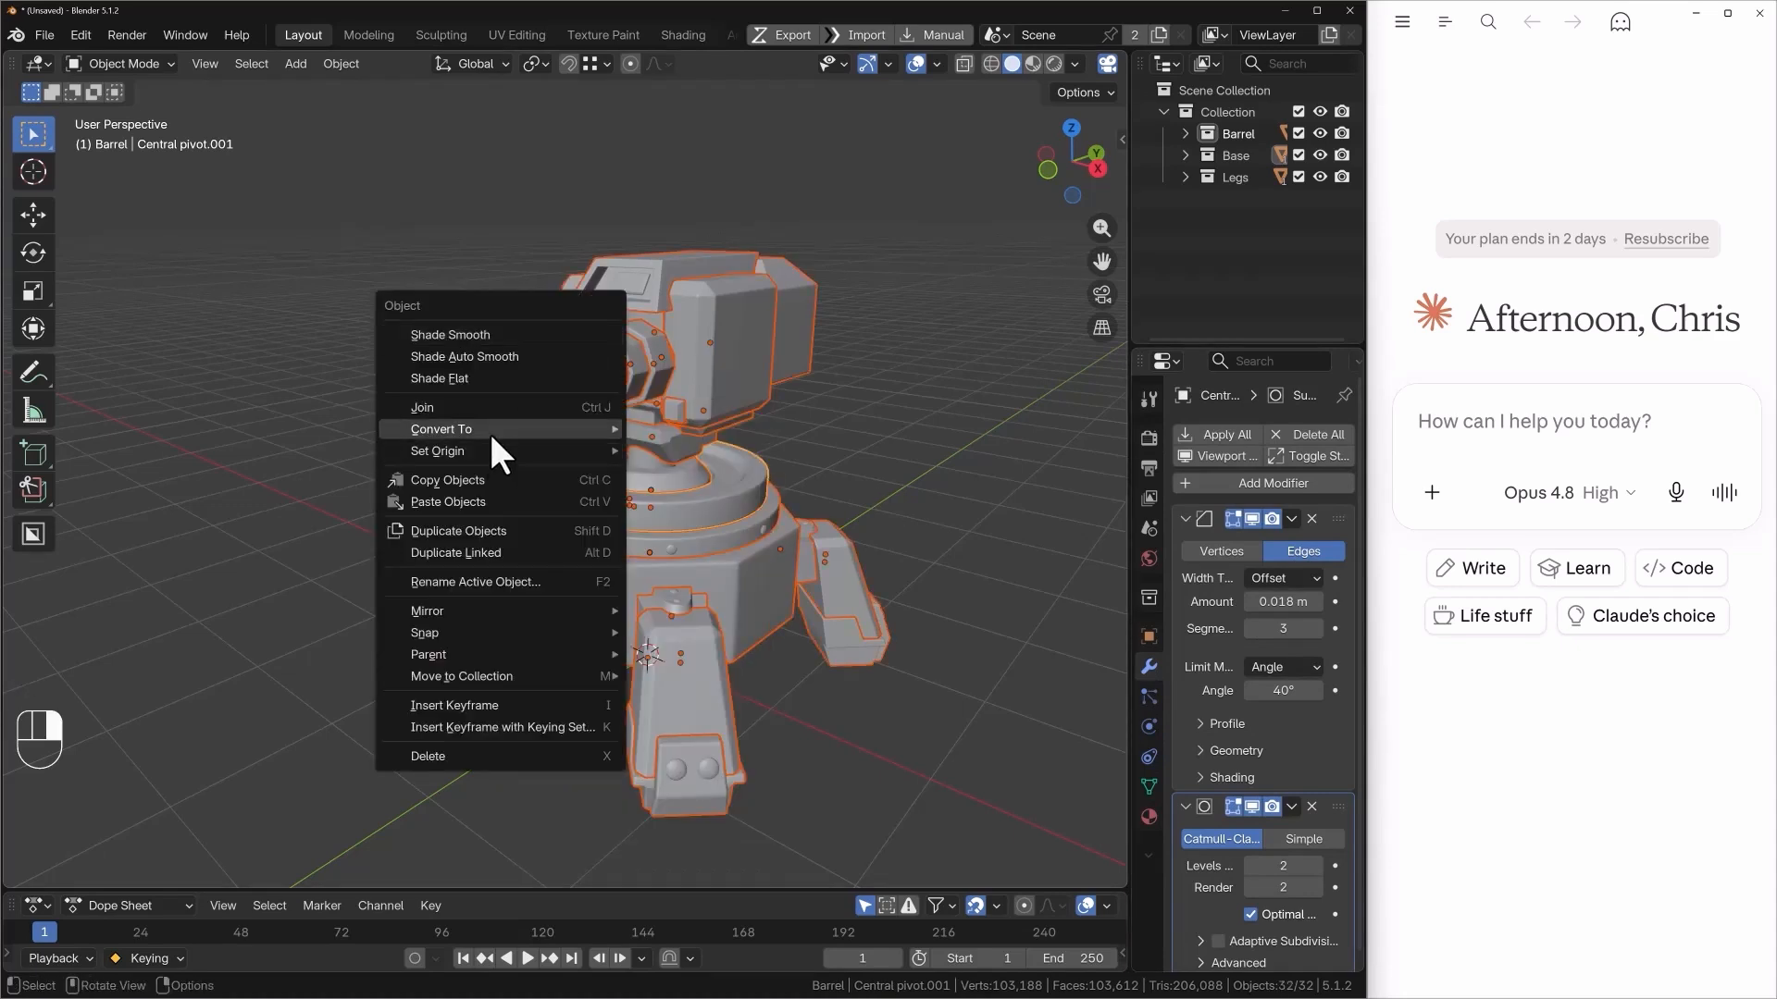
{"action": "mouse_move", "coordinate": [488, 430]}
{"action": "right_click_drag", "start_coordinate": [687, 426], "coordinate": [684, 429]}
- Examine the transform values of several gun, housing, base and leg parts, and the mesh data of the front foot
{"action": "left_click_drag", "start_coordinate": [596, 444], "coordinate": [626, 450], "text": "alt"}
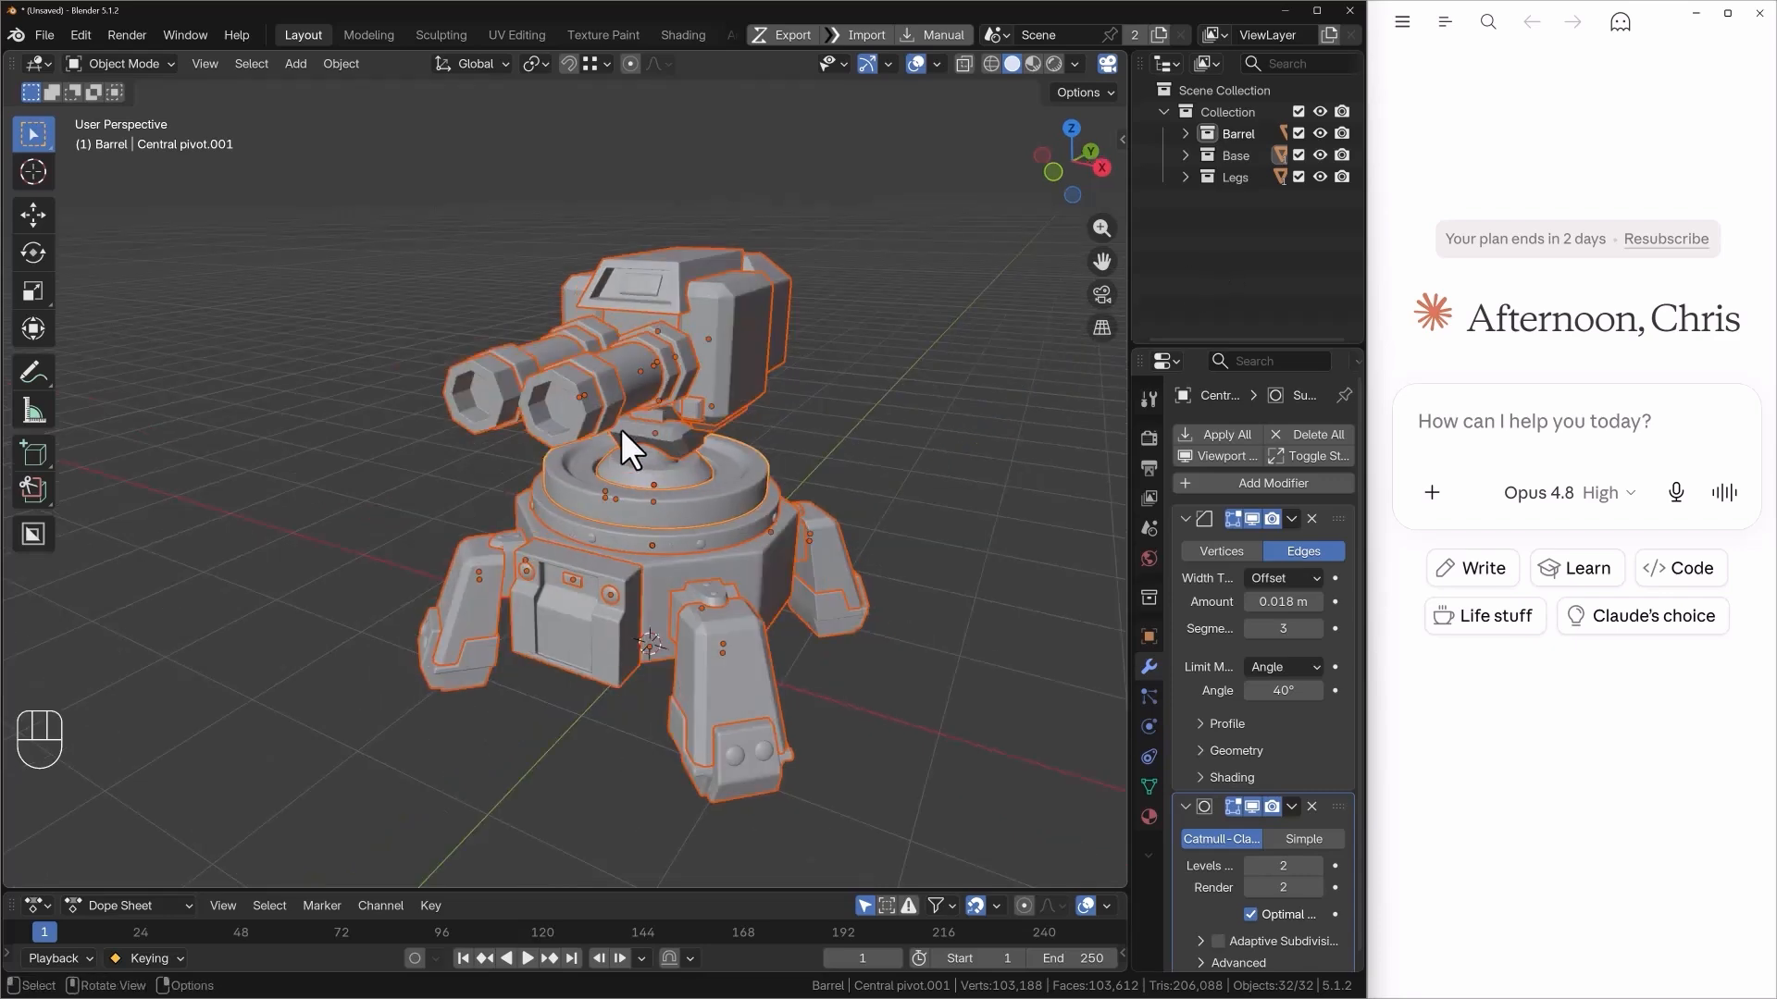
{"action": "scroll", "coordinate": [605, 440], "scroll_direction": "up", "scroll_amount": 2}
{"action": "left_click_drag", "start_coordinate": [605, 441], "coordinate": [612, 405], "text": "alt"}
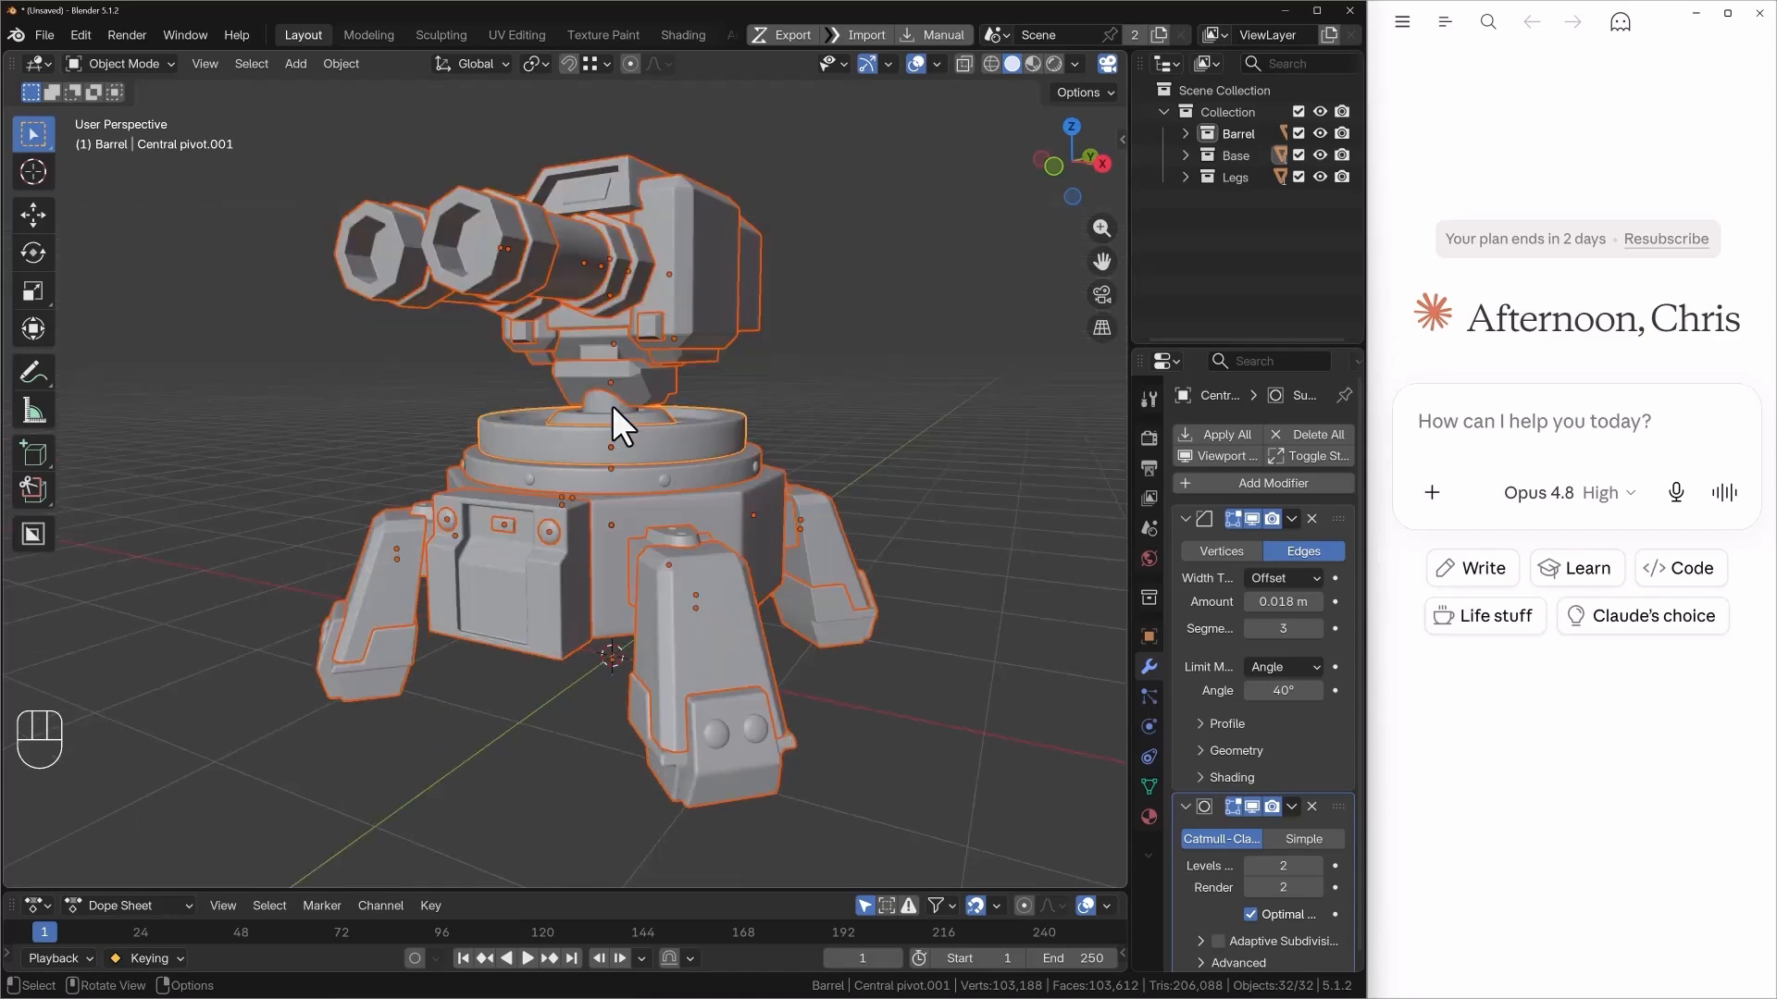
{"action": "key", "text": "n"}
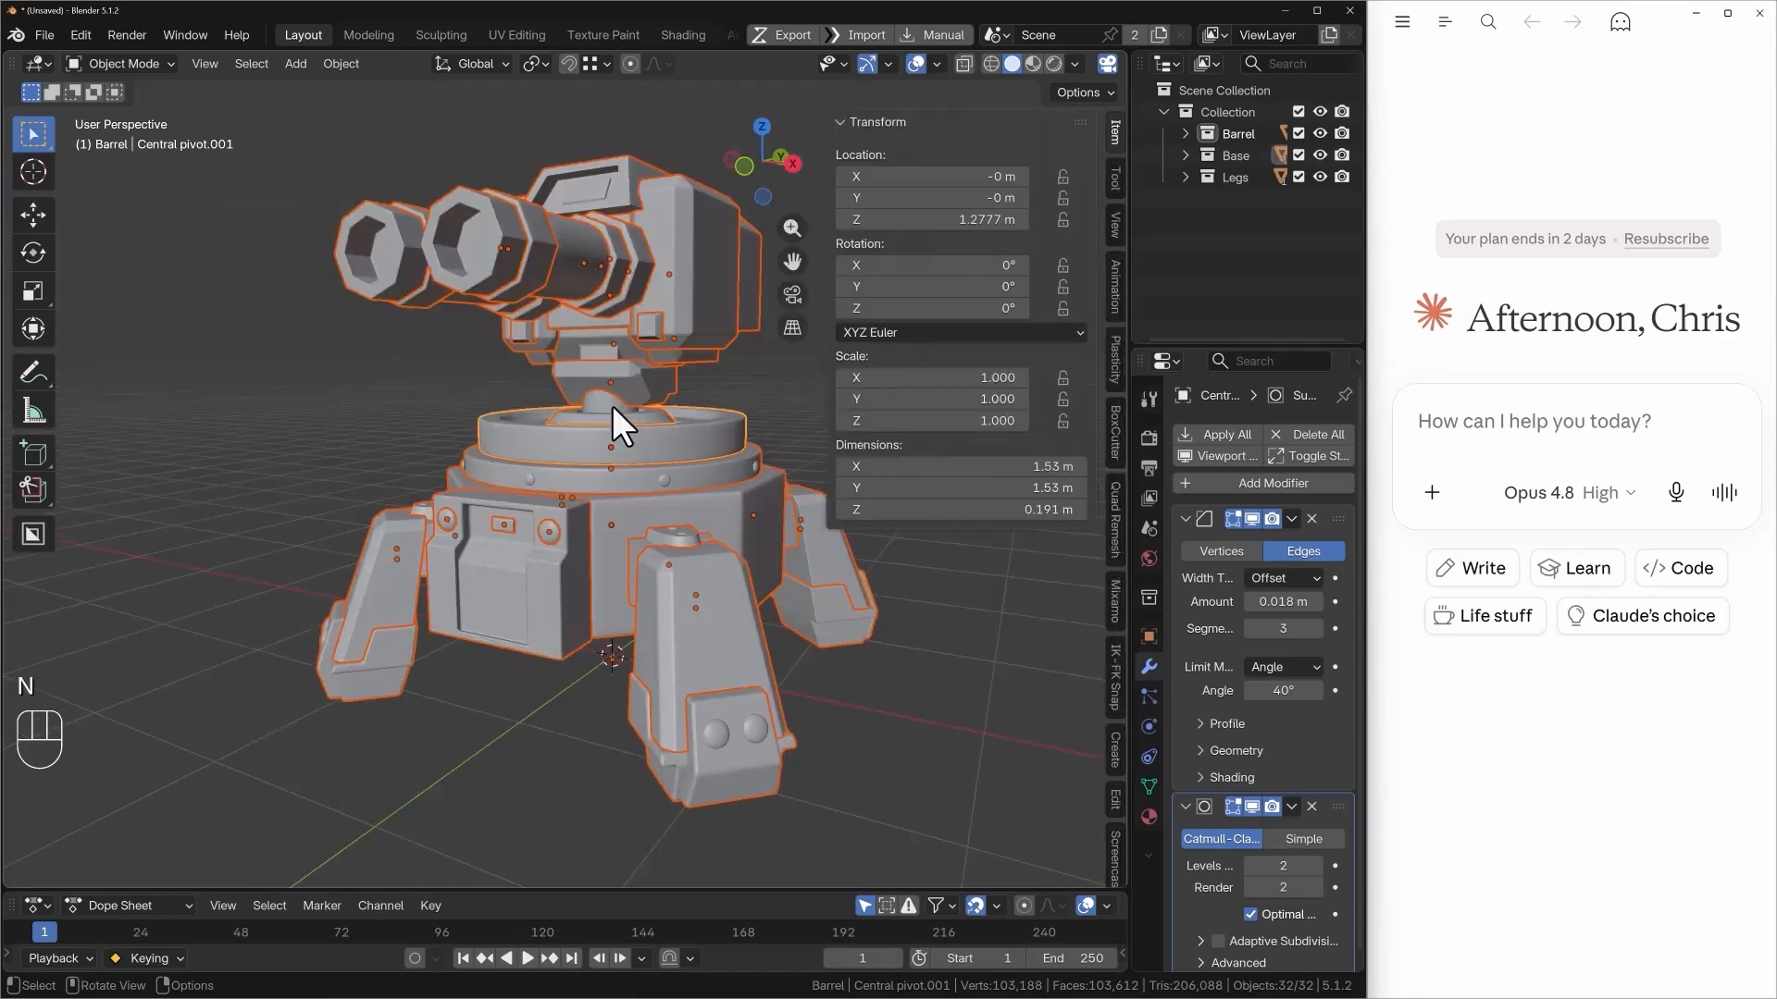
{"action": "left_click_drag", "start_coordinate": [609, 425], "coordinate": [596, 425], "text": "alt"}
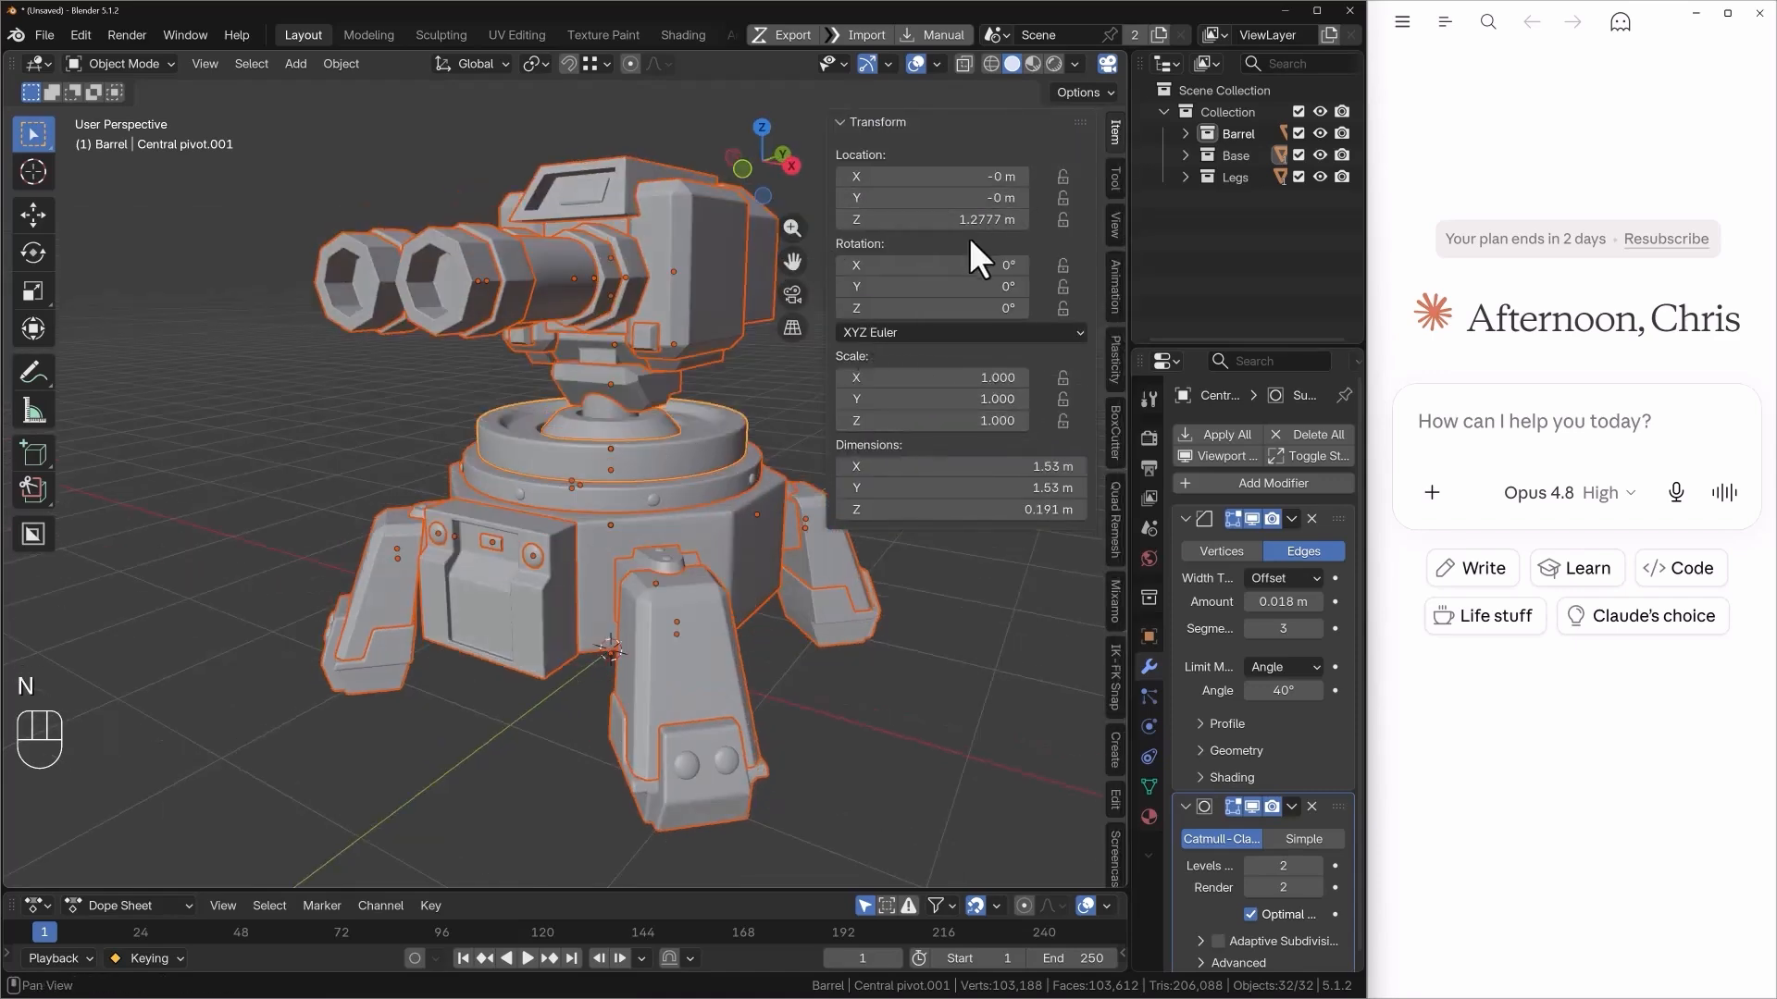
{"action": "left_click", "coordinate": [553, 269]}
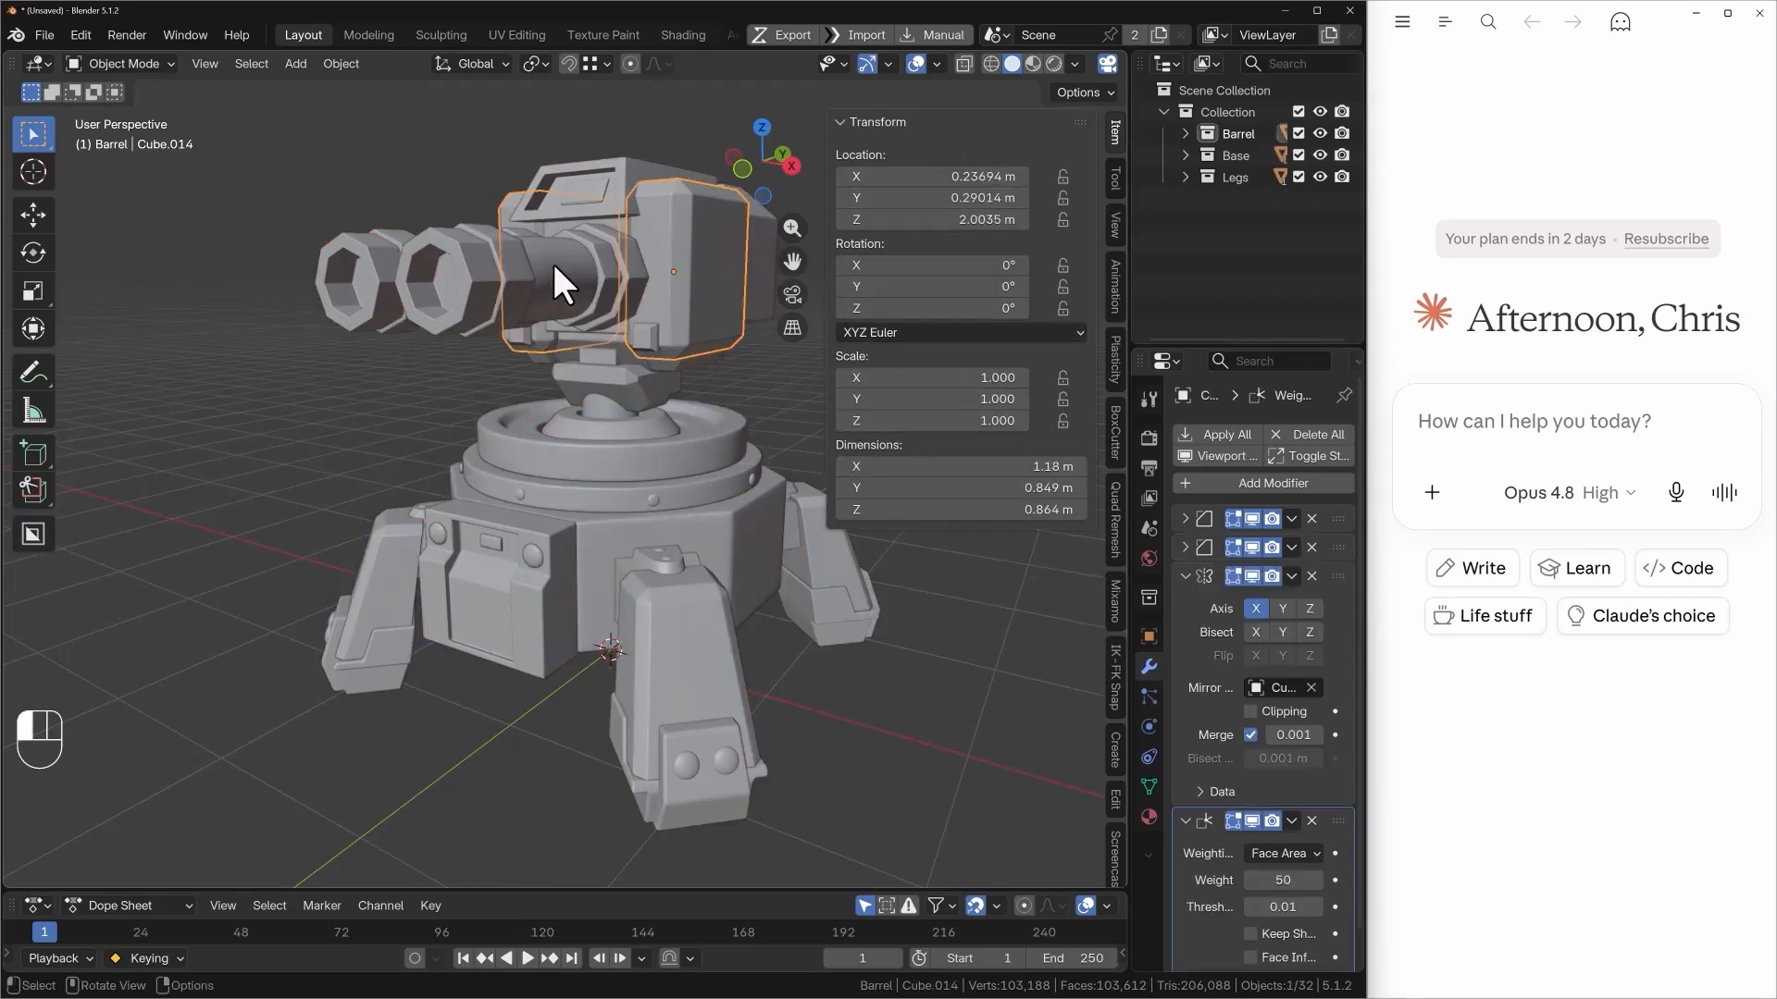
{"action": "left_click", "coordinate": [376, 255]}
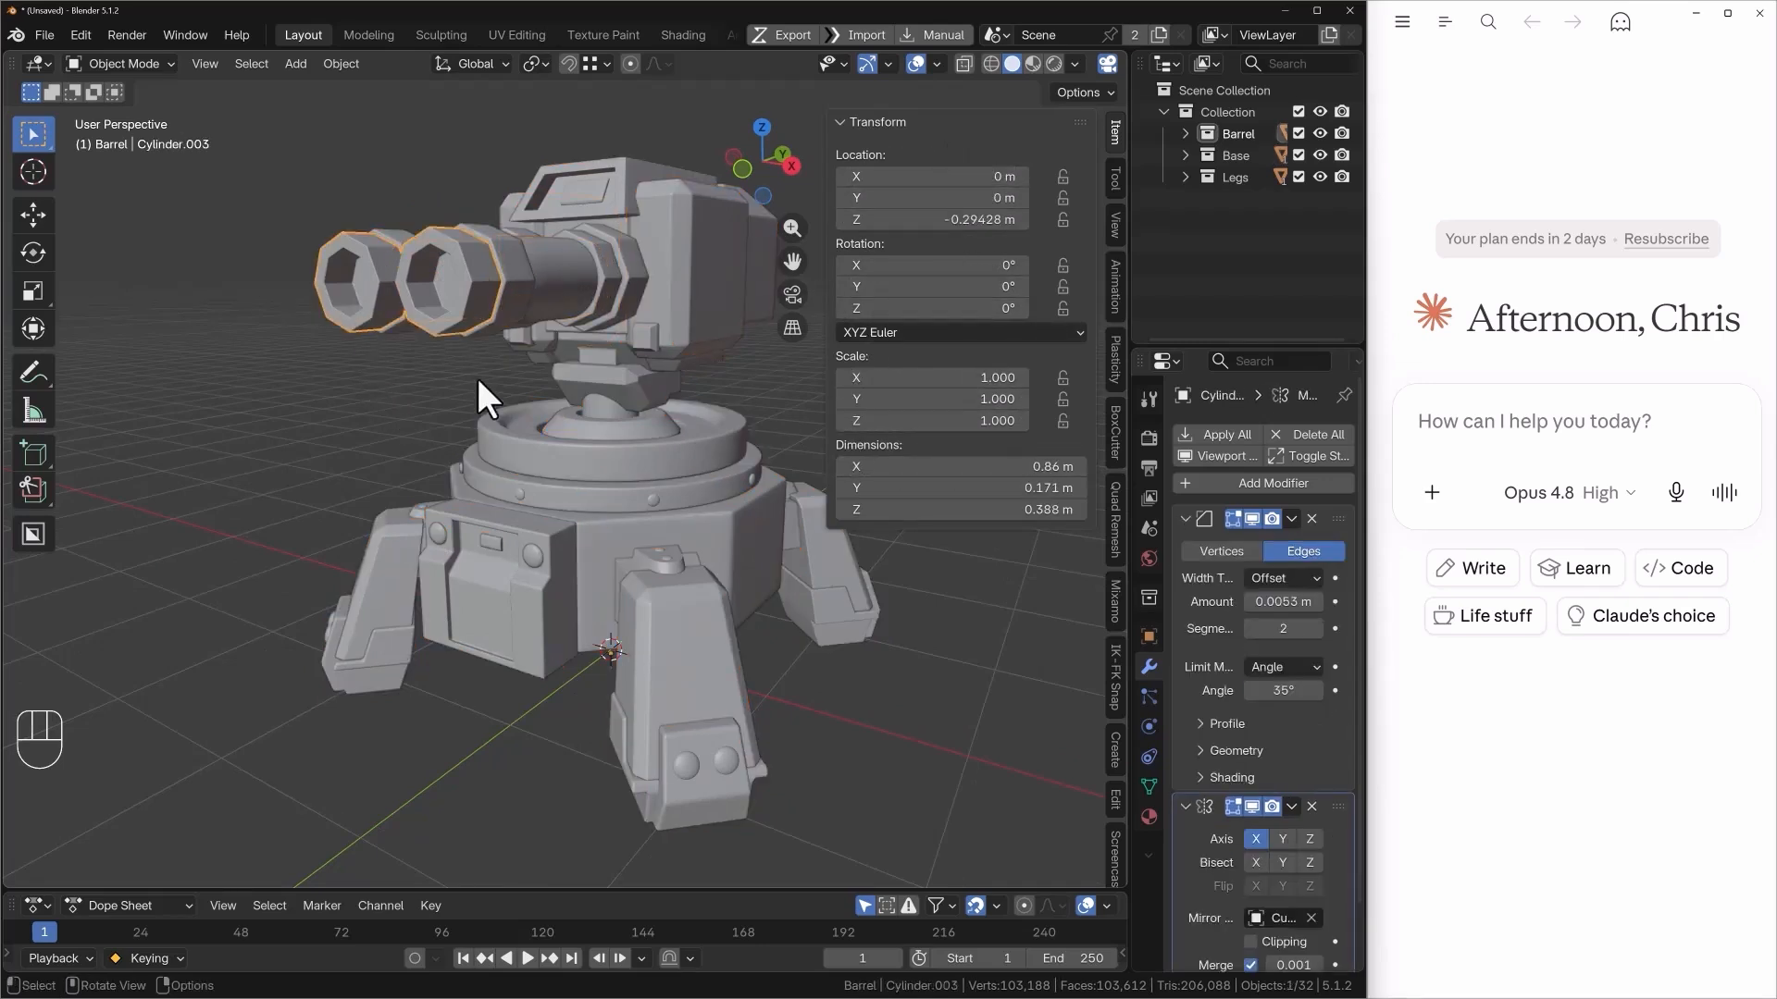
{"action": "left_click", "coordinate": [586, 168]}
{"action": "left_click", "coordinate": [529, 596]}
{"action": "left_click", "coordinate": [685, 740]}
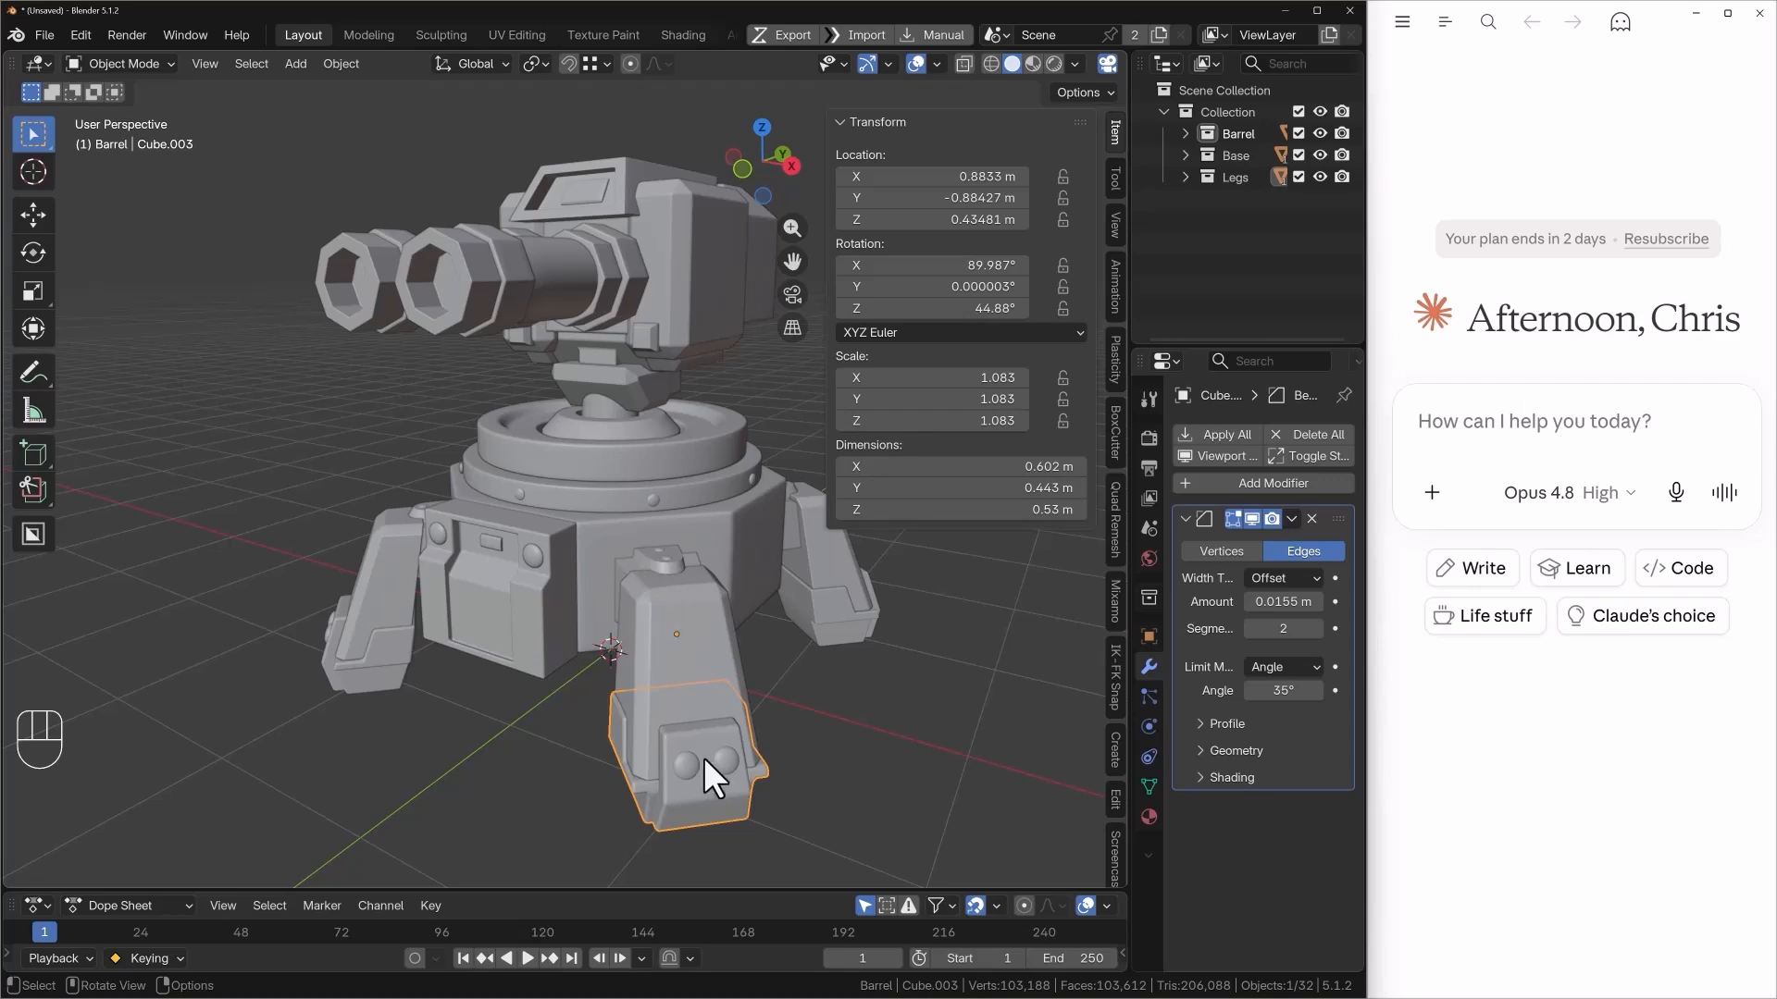
{"action": "left_click", "coordinate": [1149, 786]}
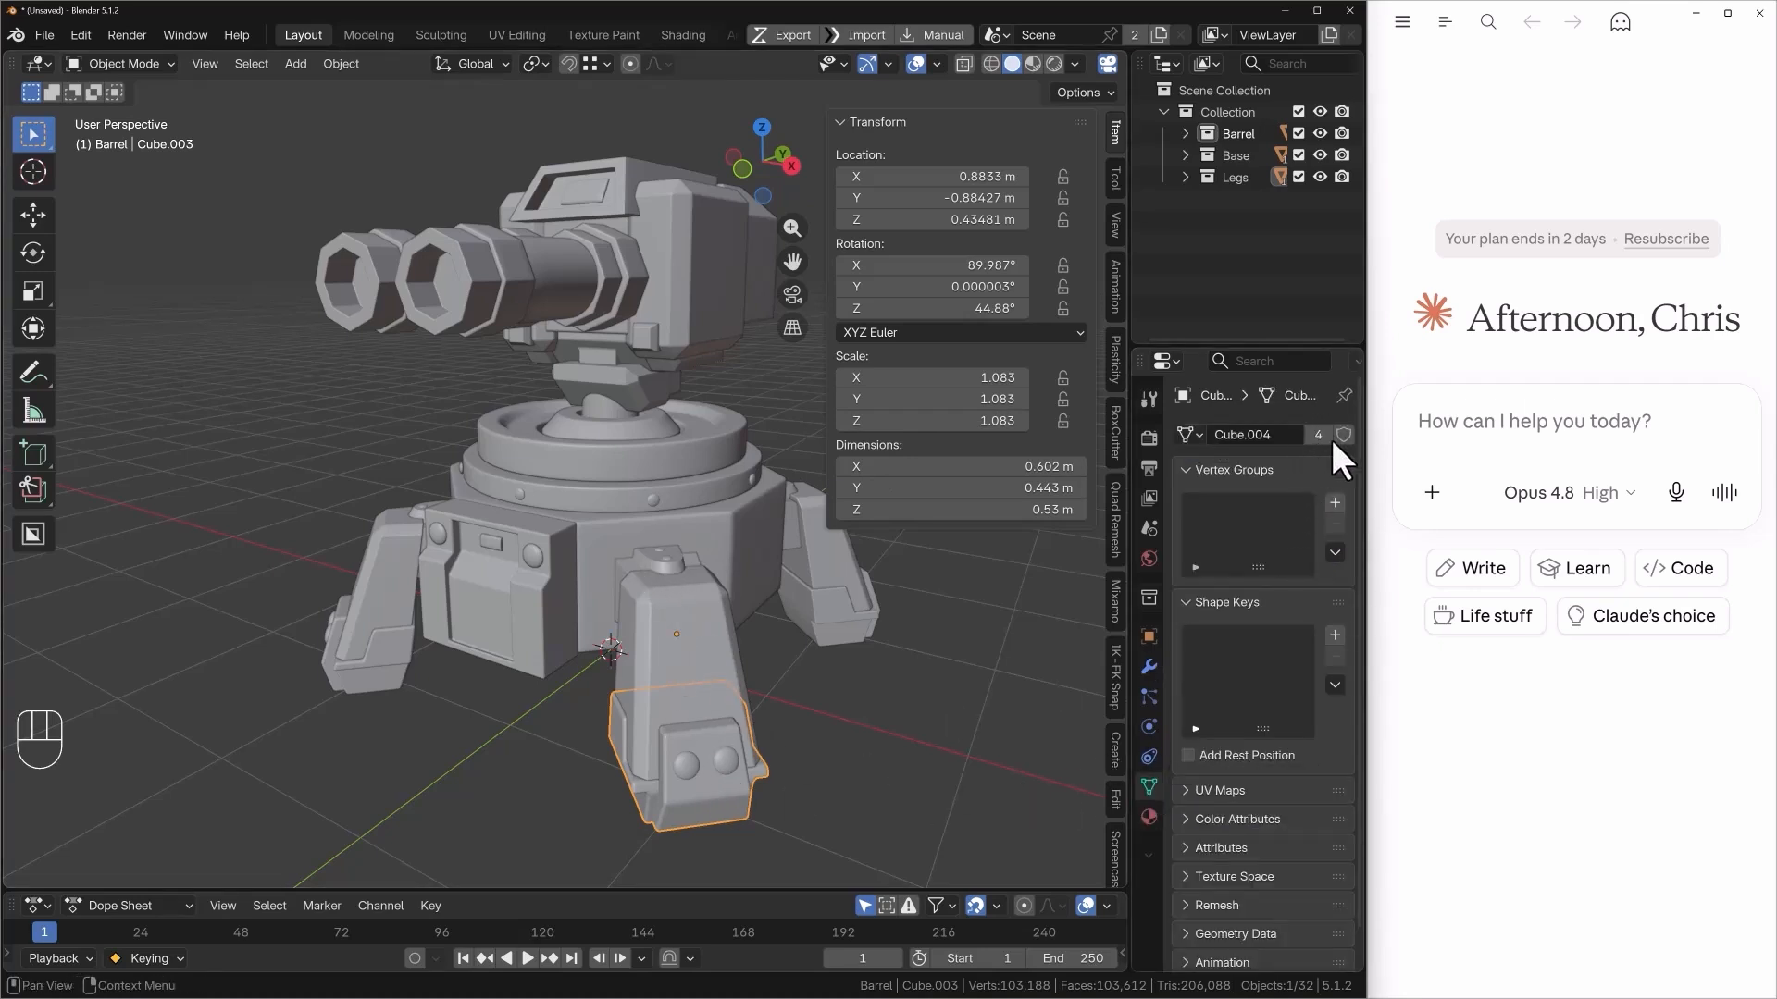
- Try to apply the scale to all objects of the turret at once
{"action": "key", "text": "a"}
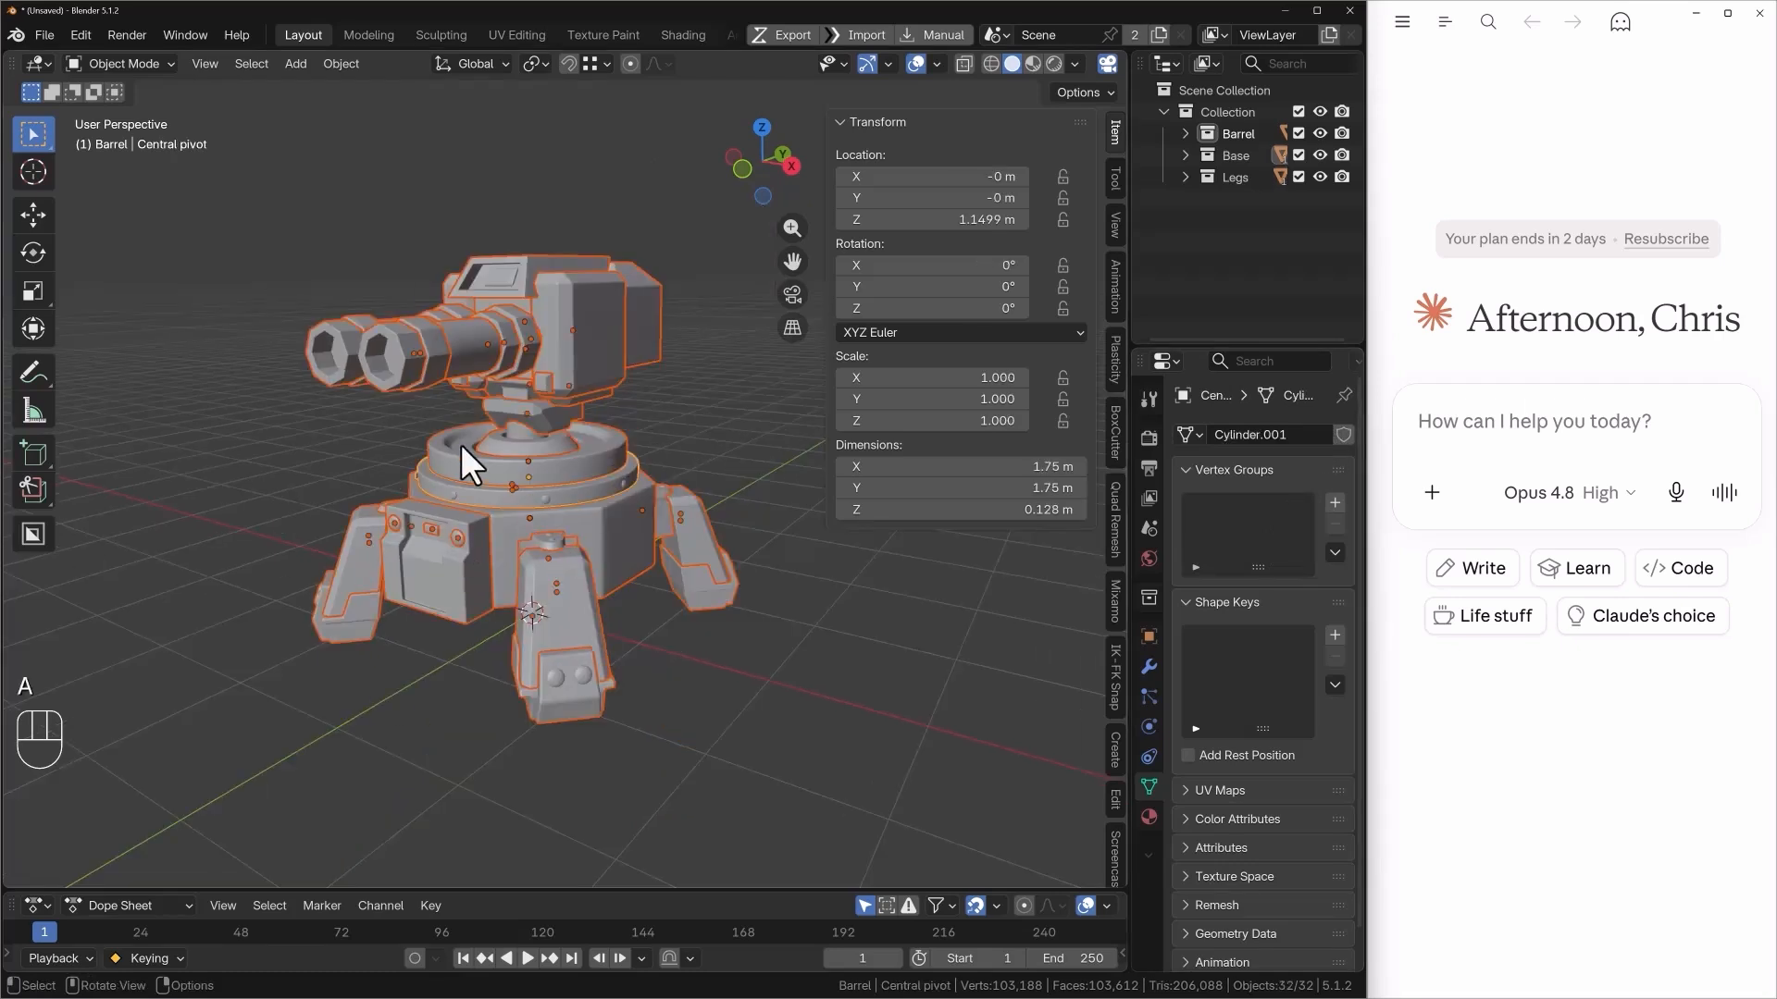
{"action": "left_click_drag", "start_coordinate": [512, 542], "coordinate": [540, 544], "text": "ctrl+alt"}
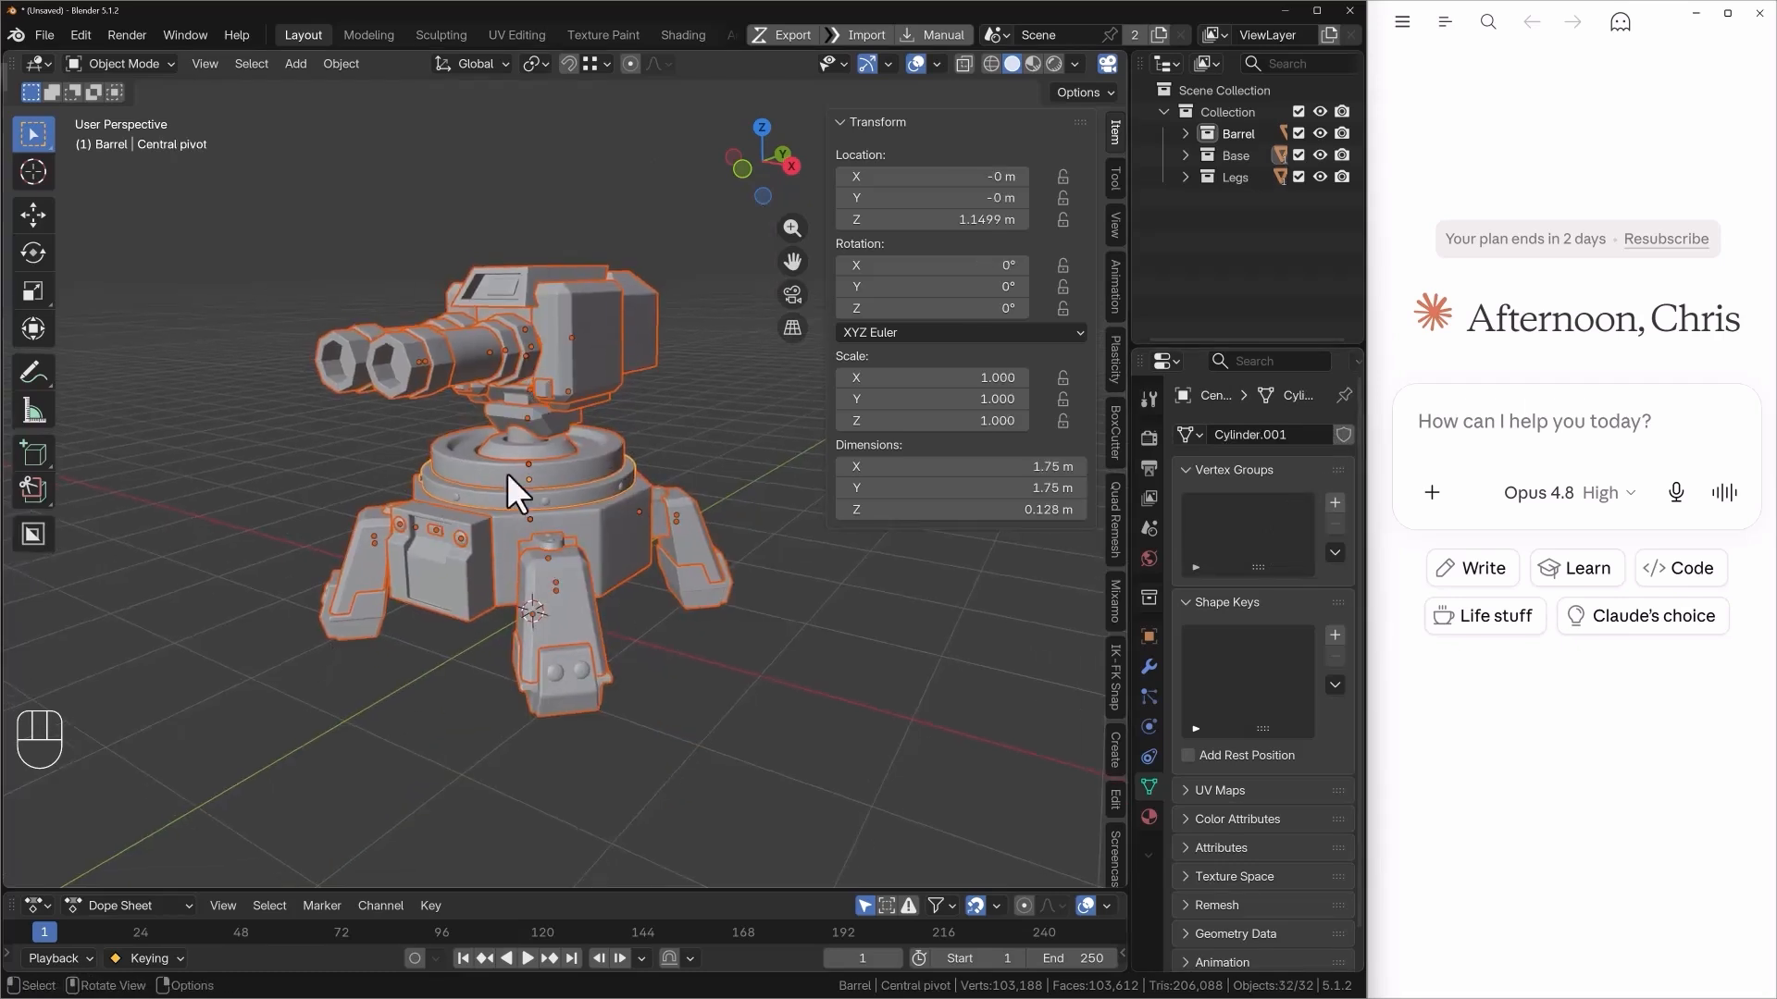
{"action": "key", "text": "ctrl+a"}
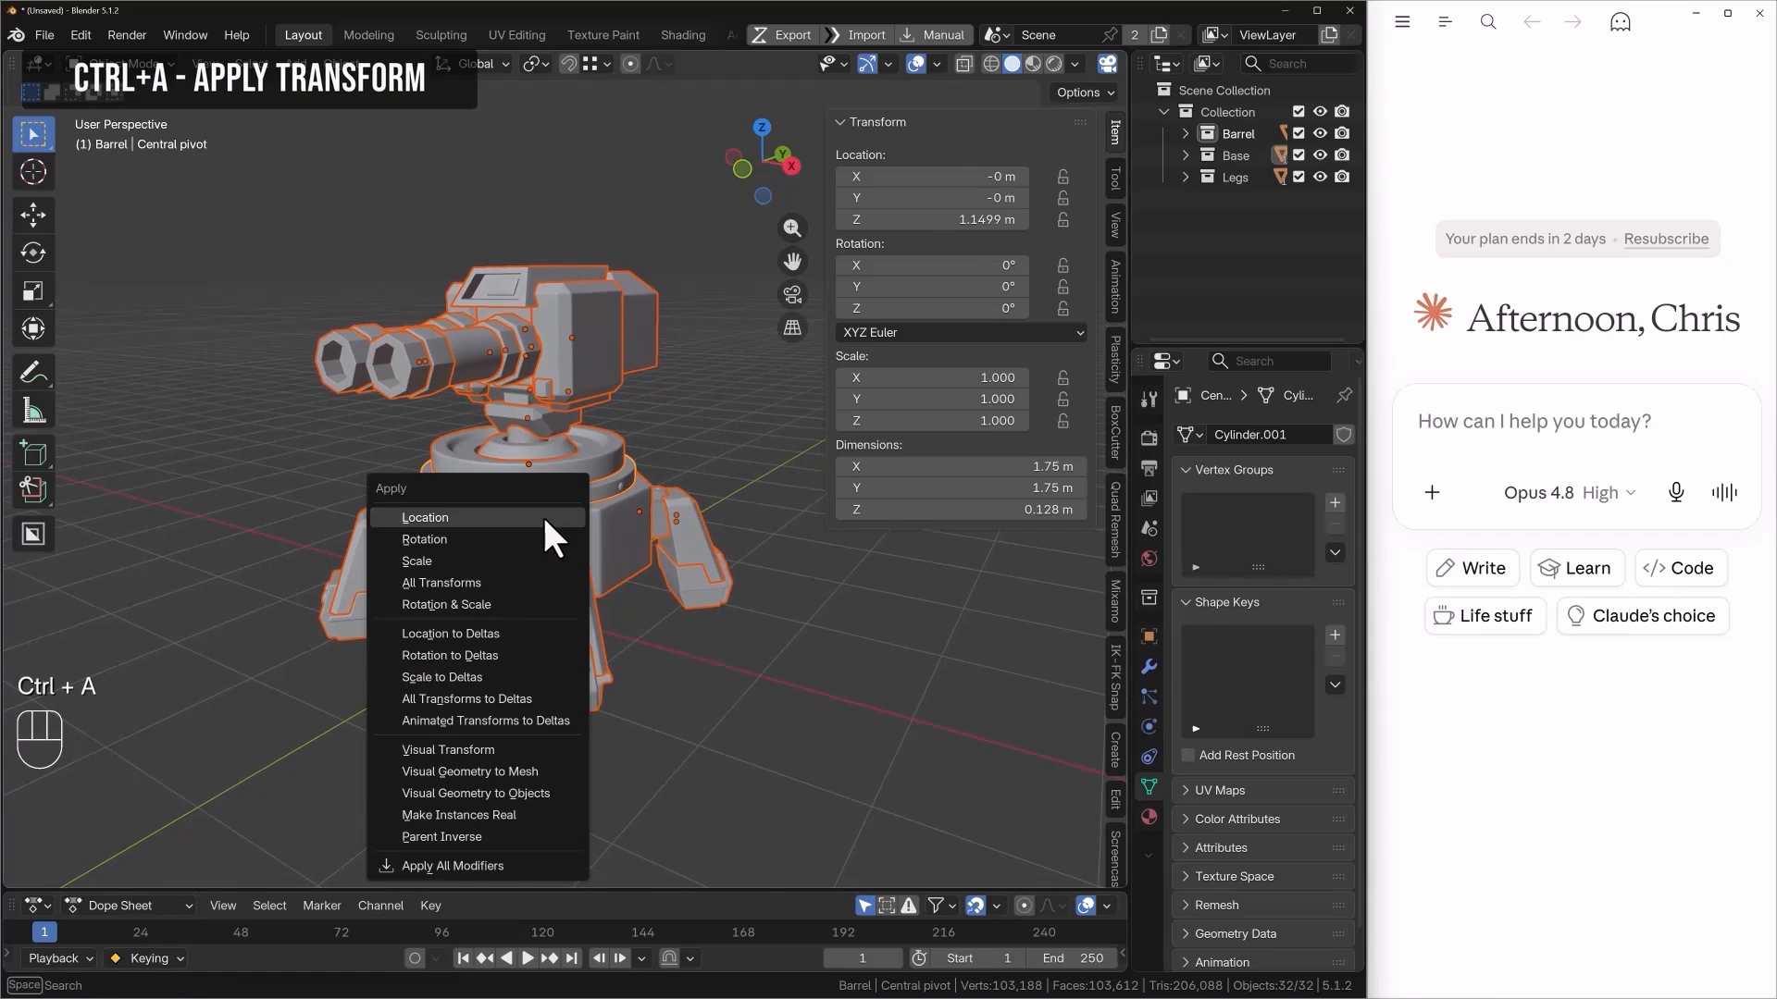
{"action": "left_click", "coordinate": [451, 559]}
{"action": "left_click_drag", "start_coordinate": [574, 480], "coordinate": [642, 528], "text": "alt+shift"}
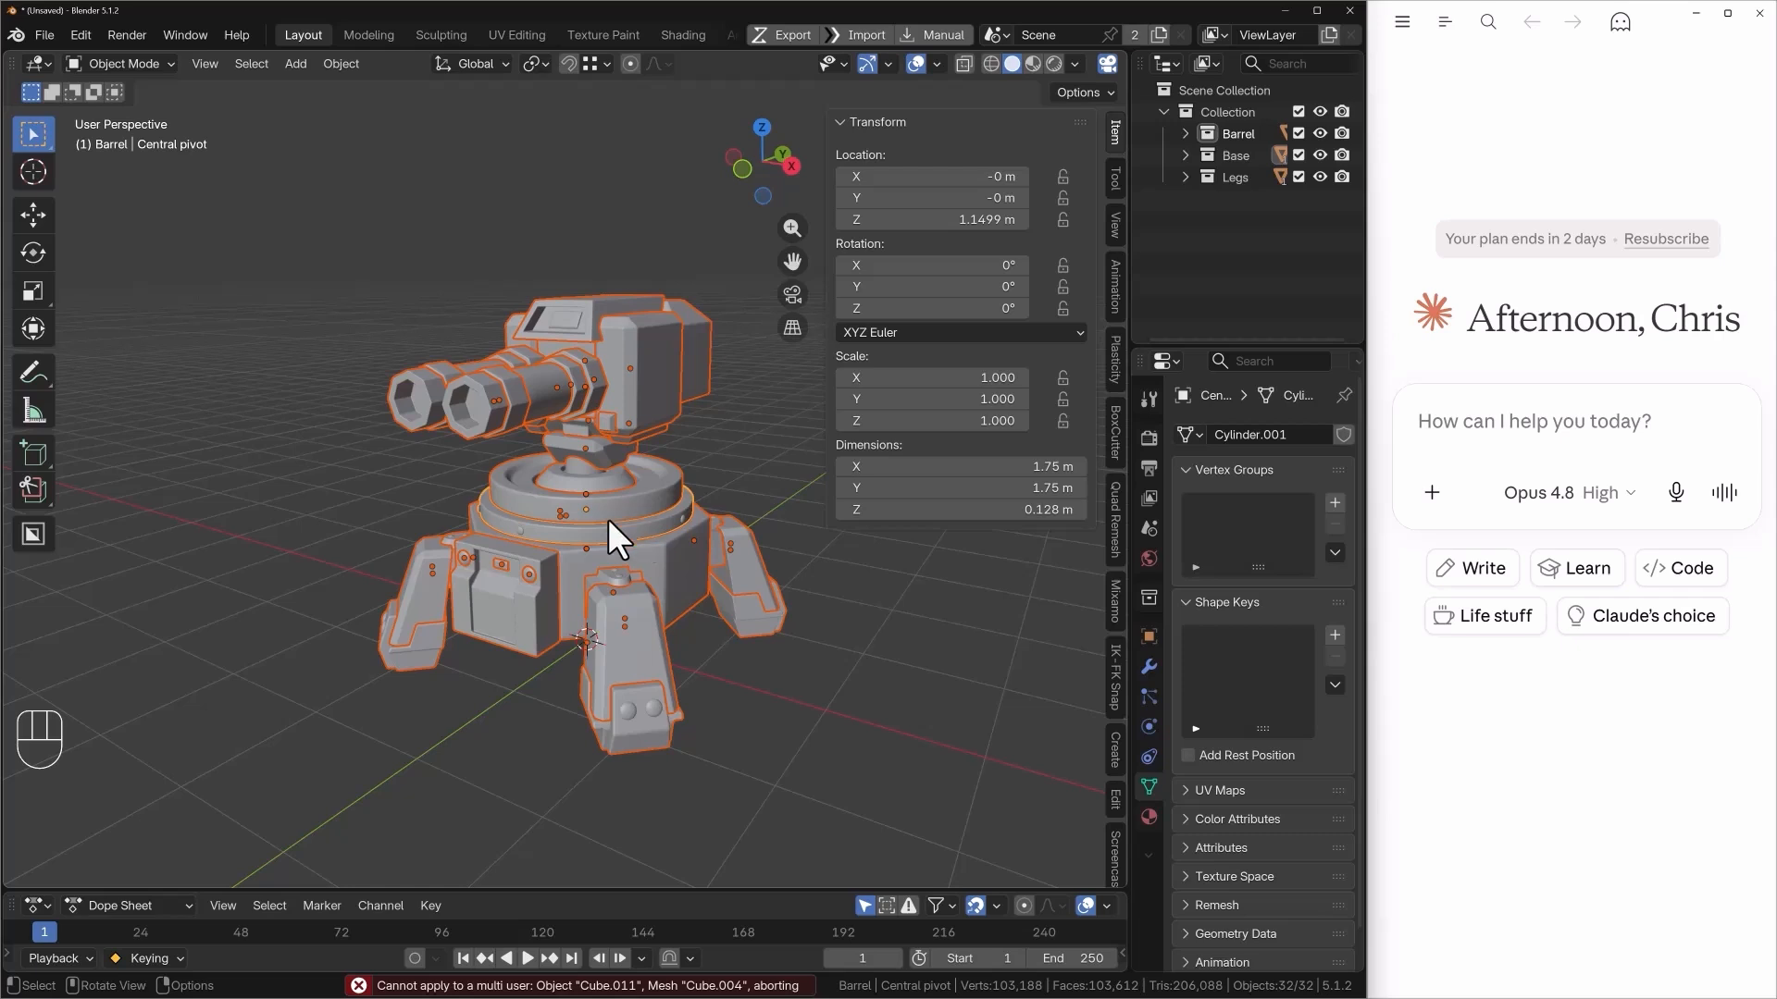
- Start a Claude prompt titled "PBR texture authoring in Blender" with the line "Task 1: Apply the scale of the model"
{"action": "left_click", "coordinate": [1504, 421]}
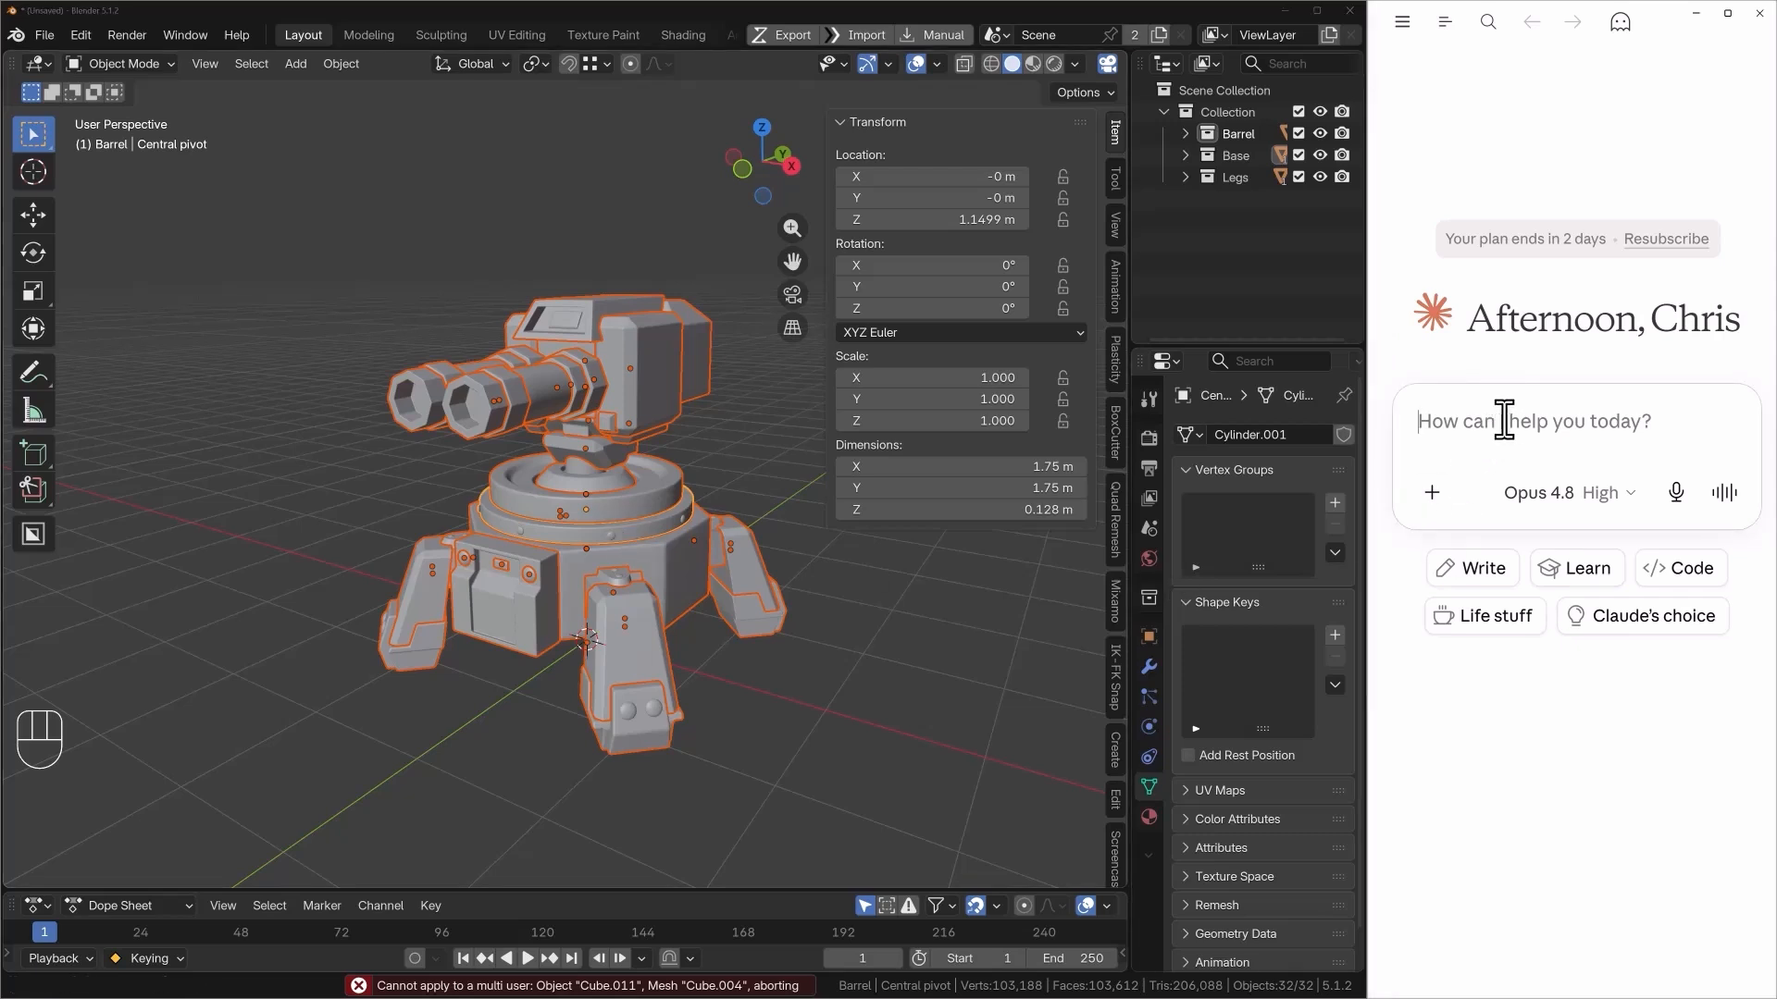
{"action": "type", "text": "PBR "}
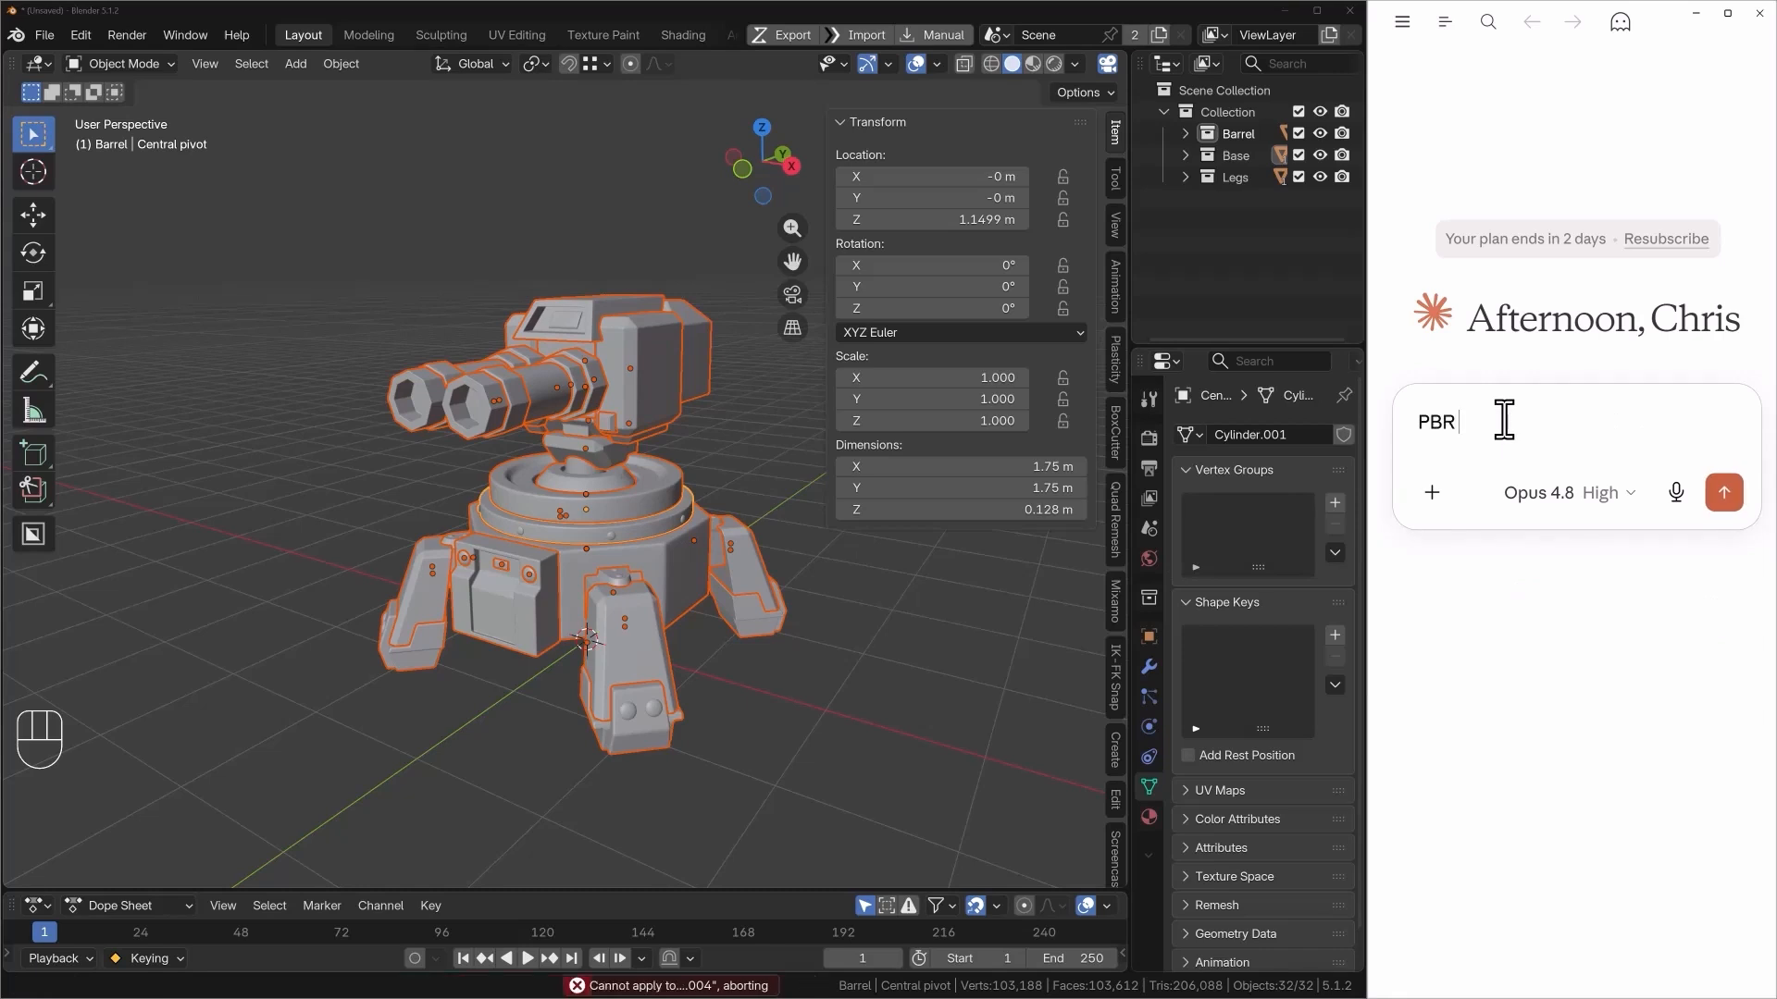
{"action": "type", "text": "Textur"}
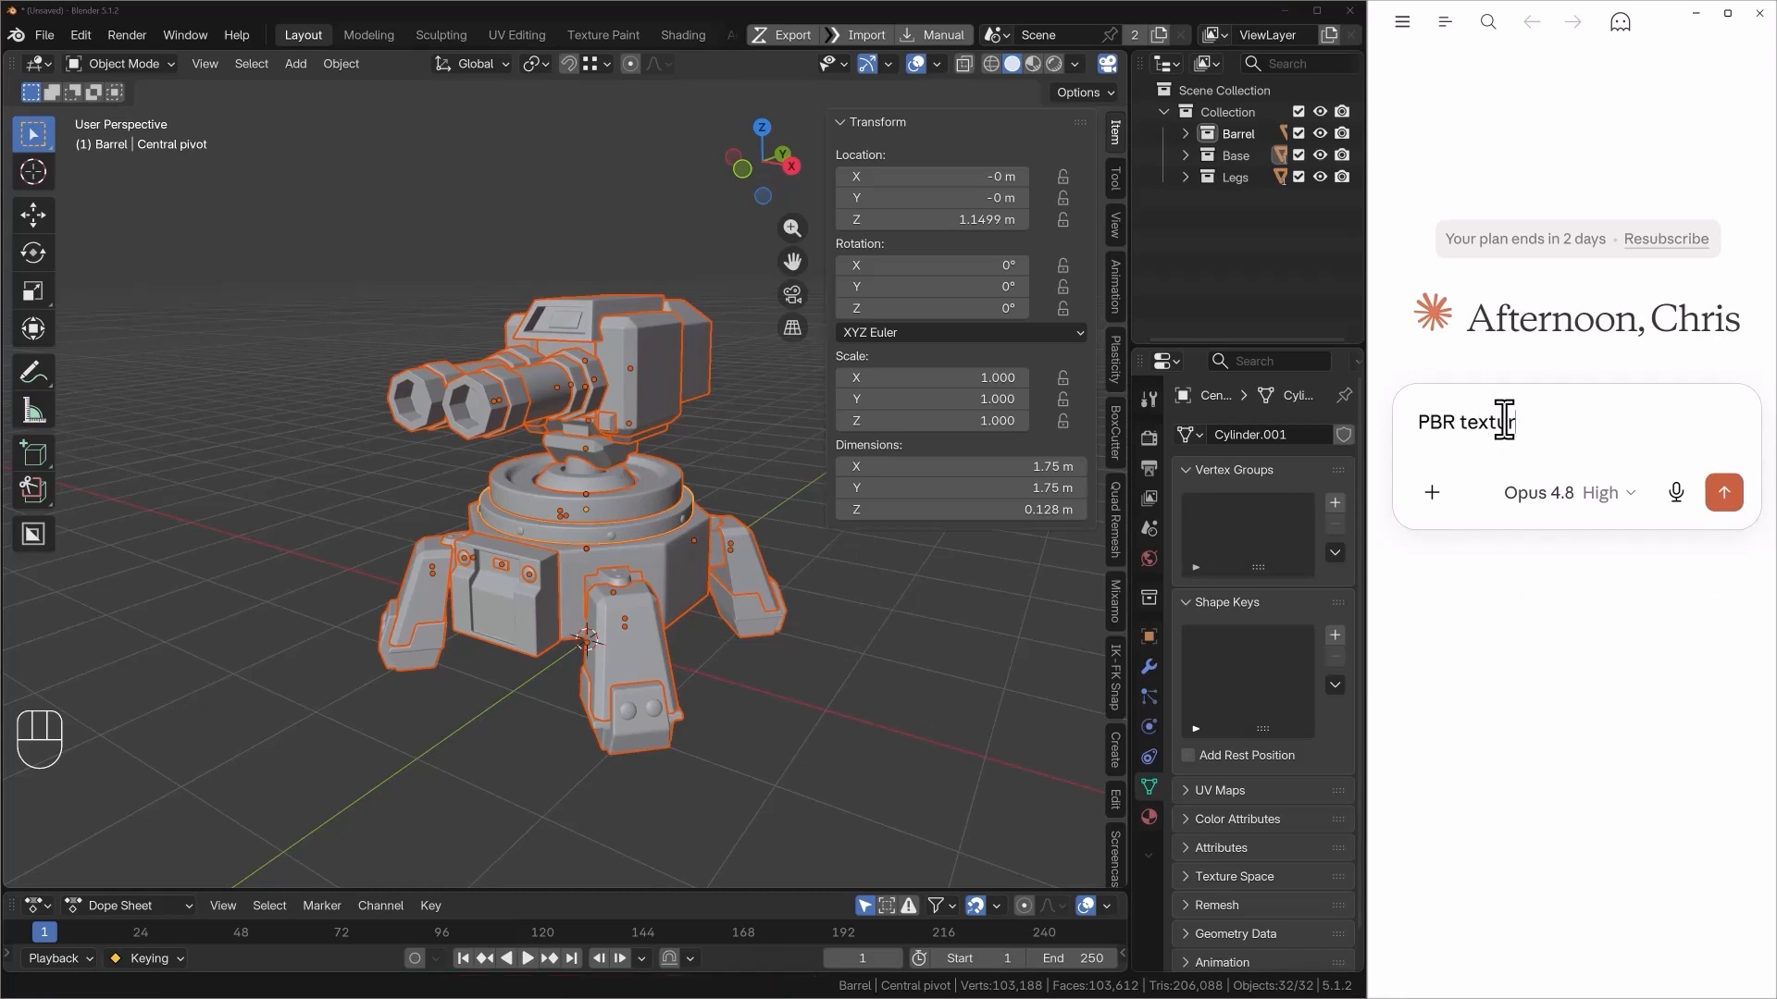
{"action": "type", "text": "e authoring in Blender"}
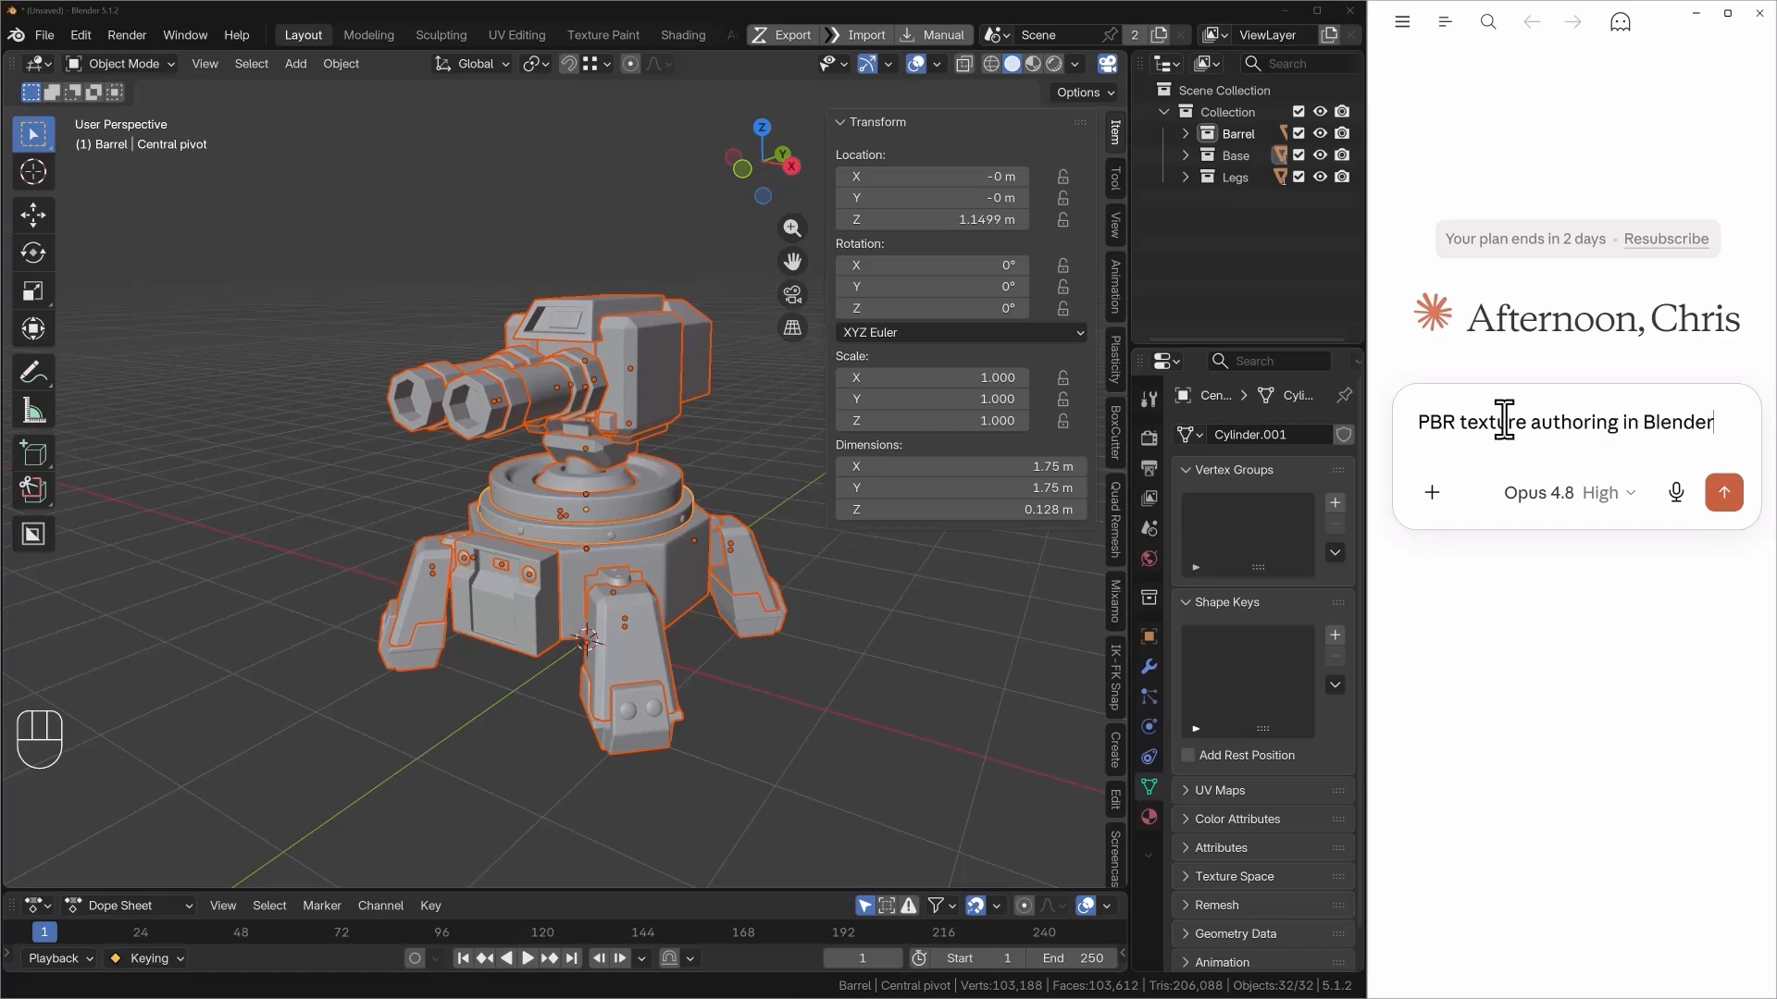
{"action": "key", "text": "shift+Return"}
{"action": "type", "text": "Task 1:"}
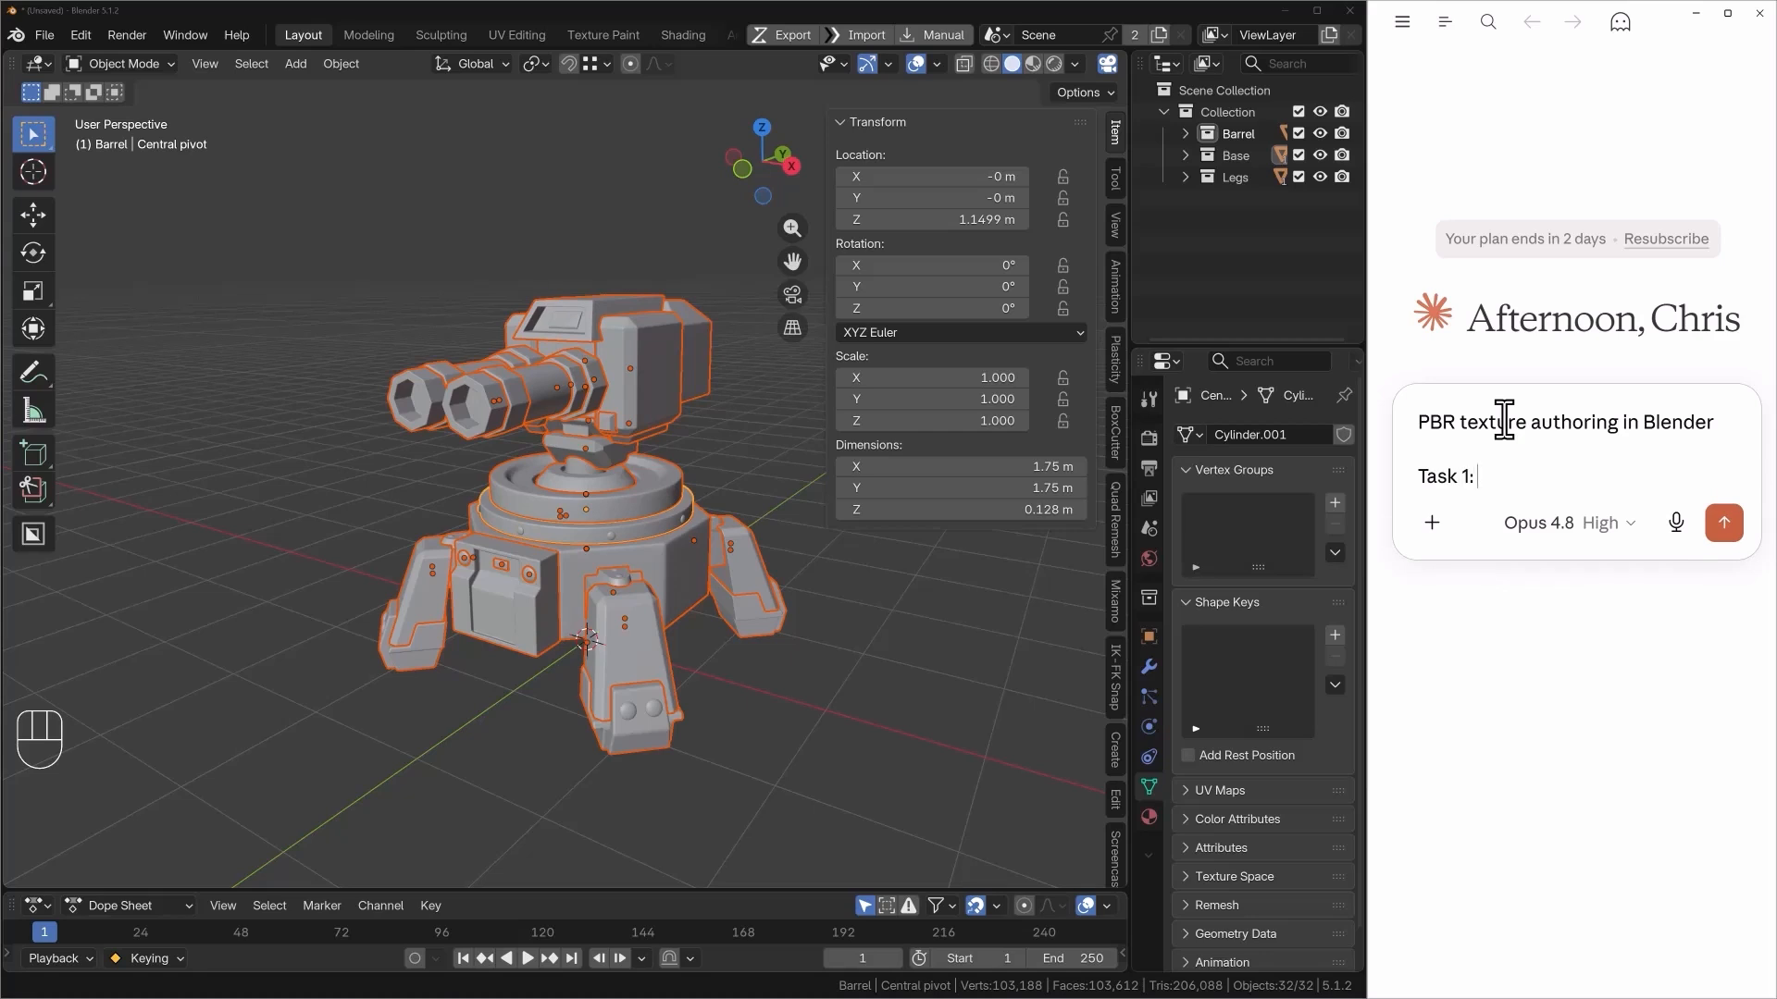
{"action": "type", "text": " Apply the scale of the model"}
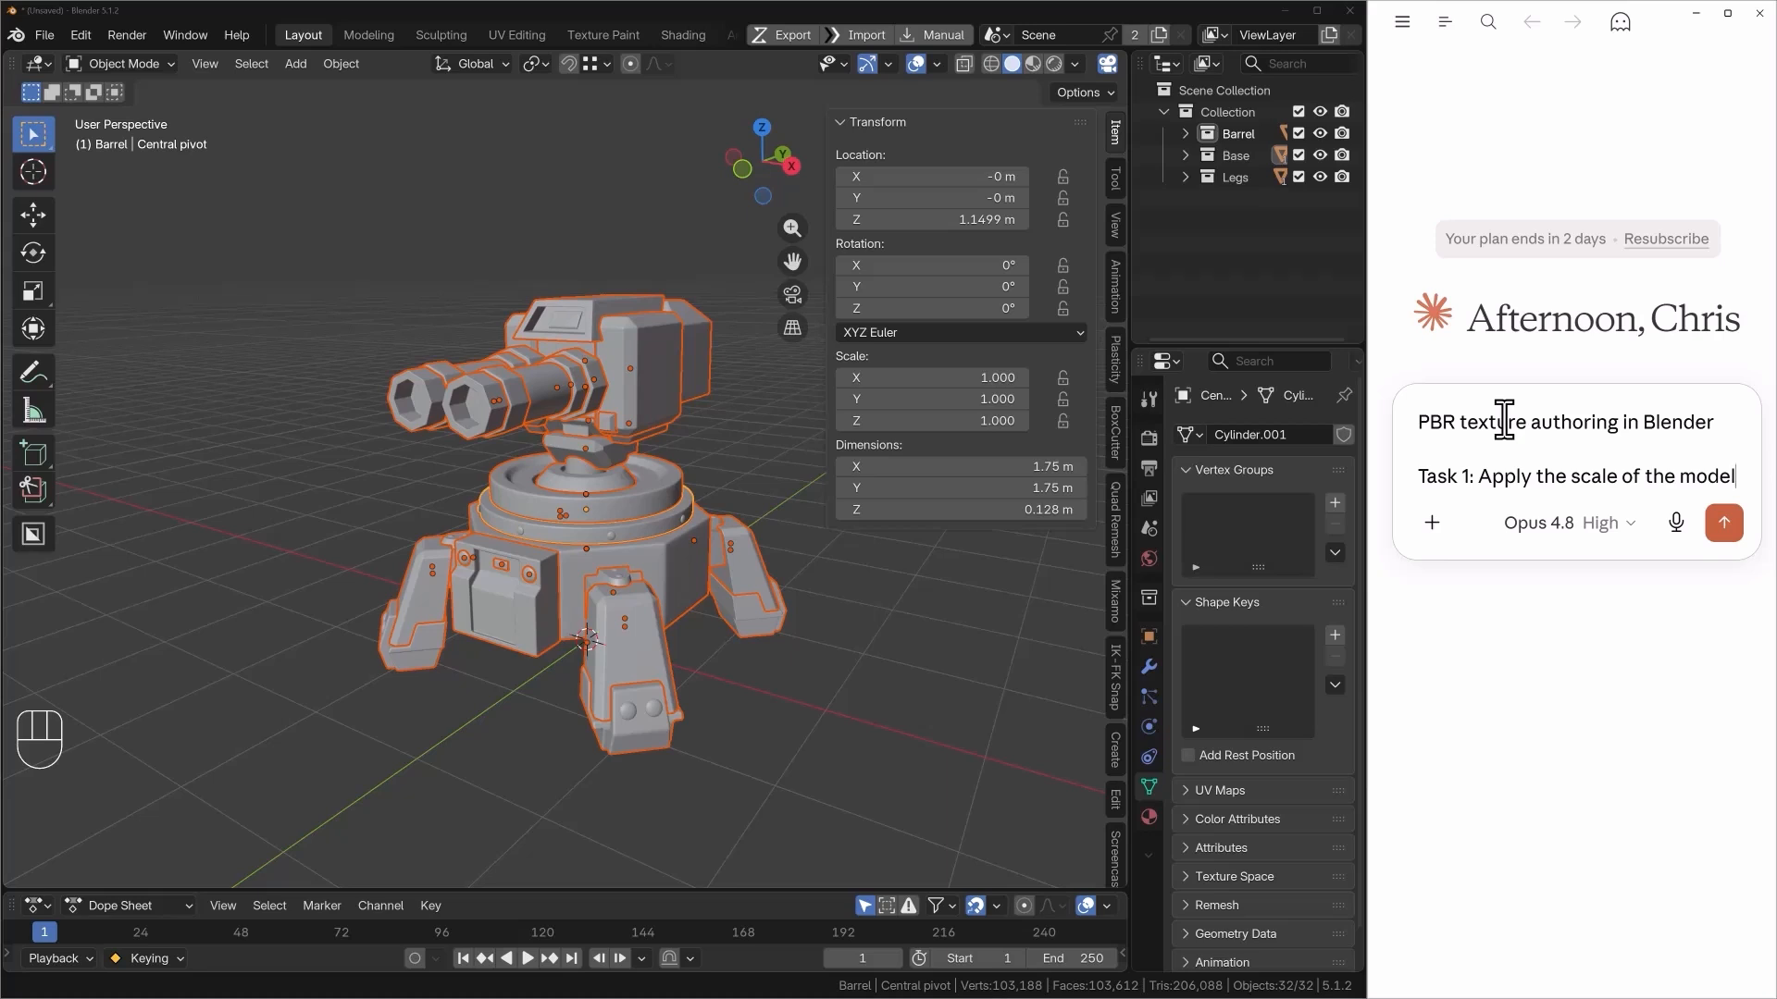
- Add the instruction to make every instance in the scene real and then apply, and send the prompt to Claude
{"action": "key", "text": "shift+Return"}
{"action": "type", "text": "To do this"}
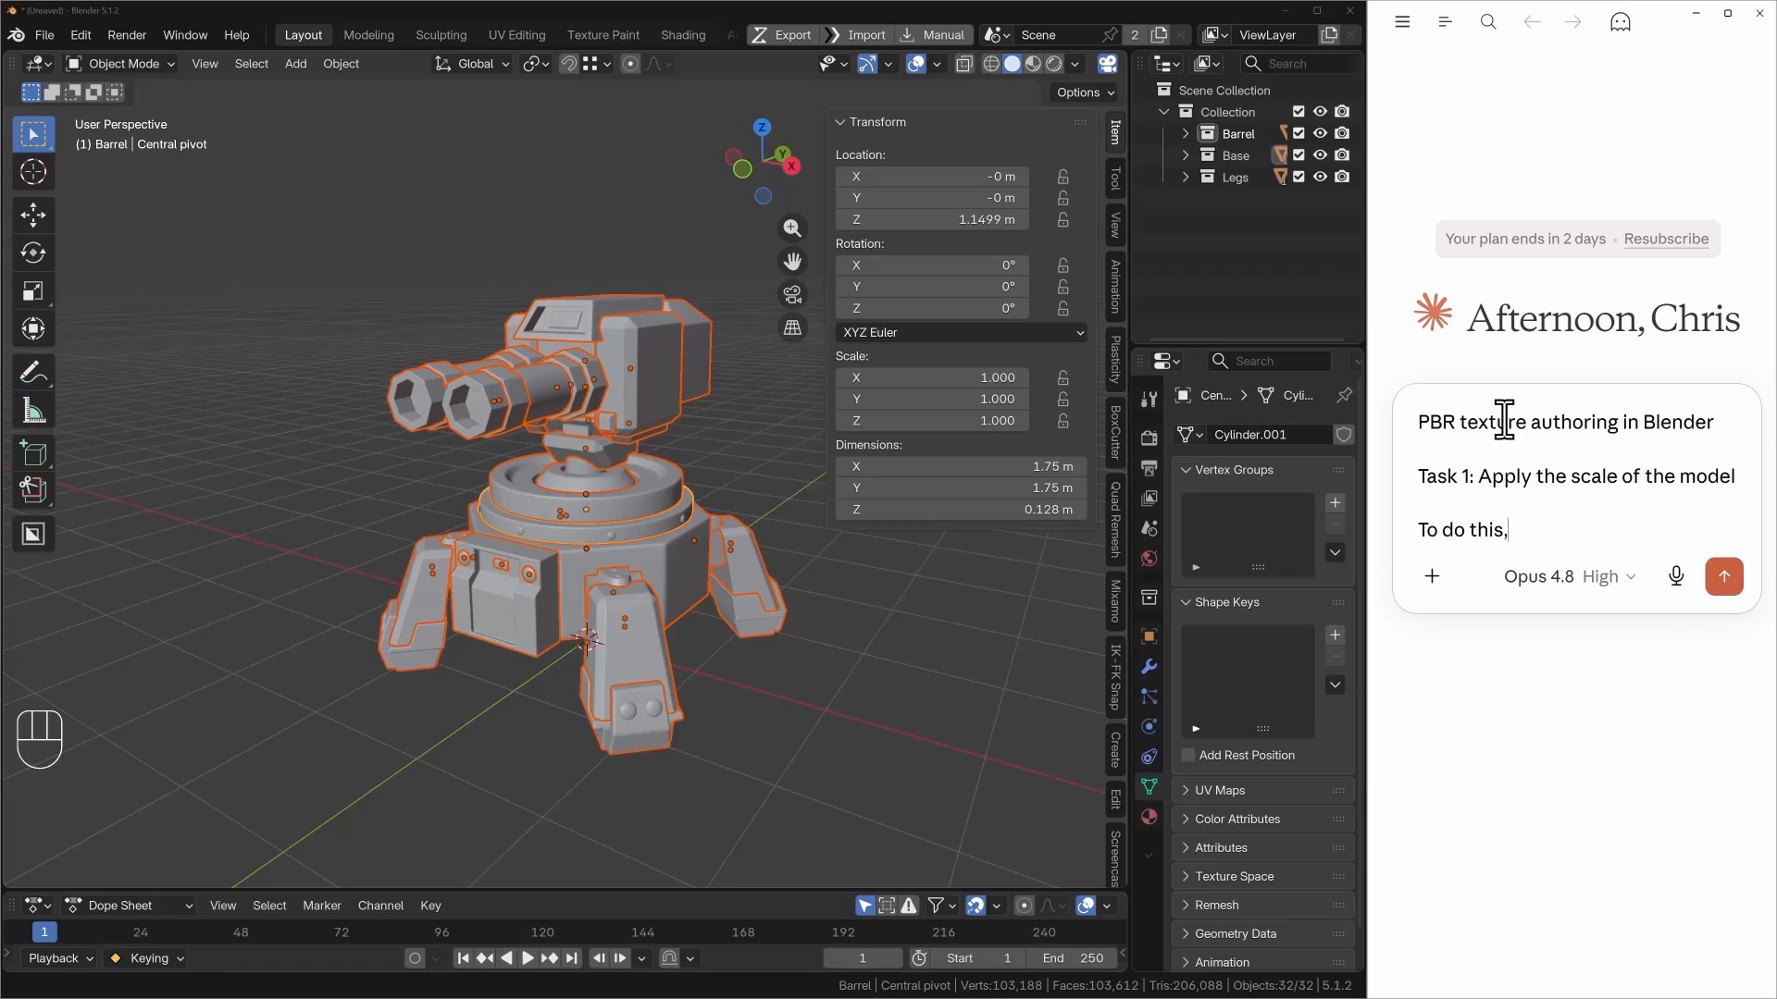
{"action": "type", "text": ", make every instance in the scene"}
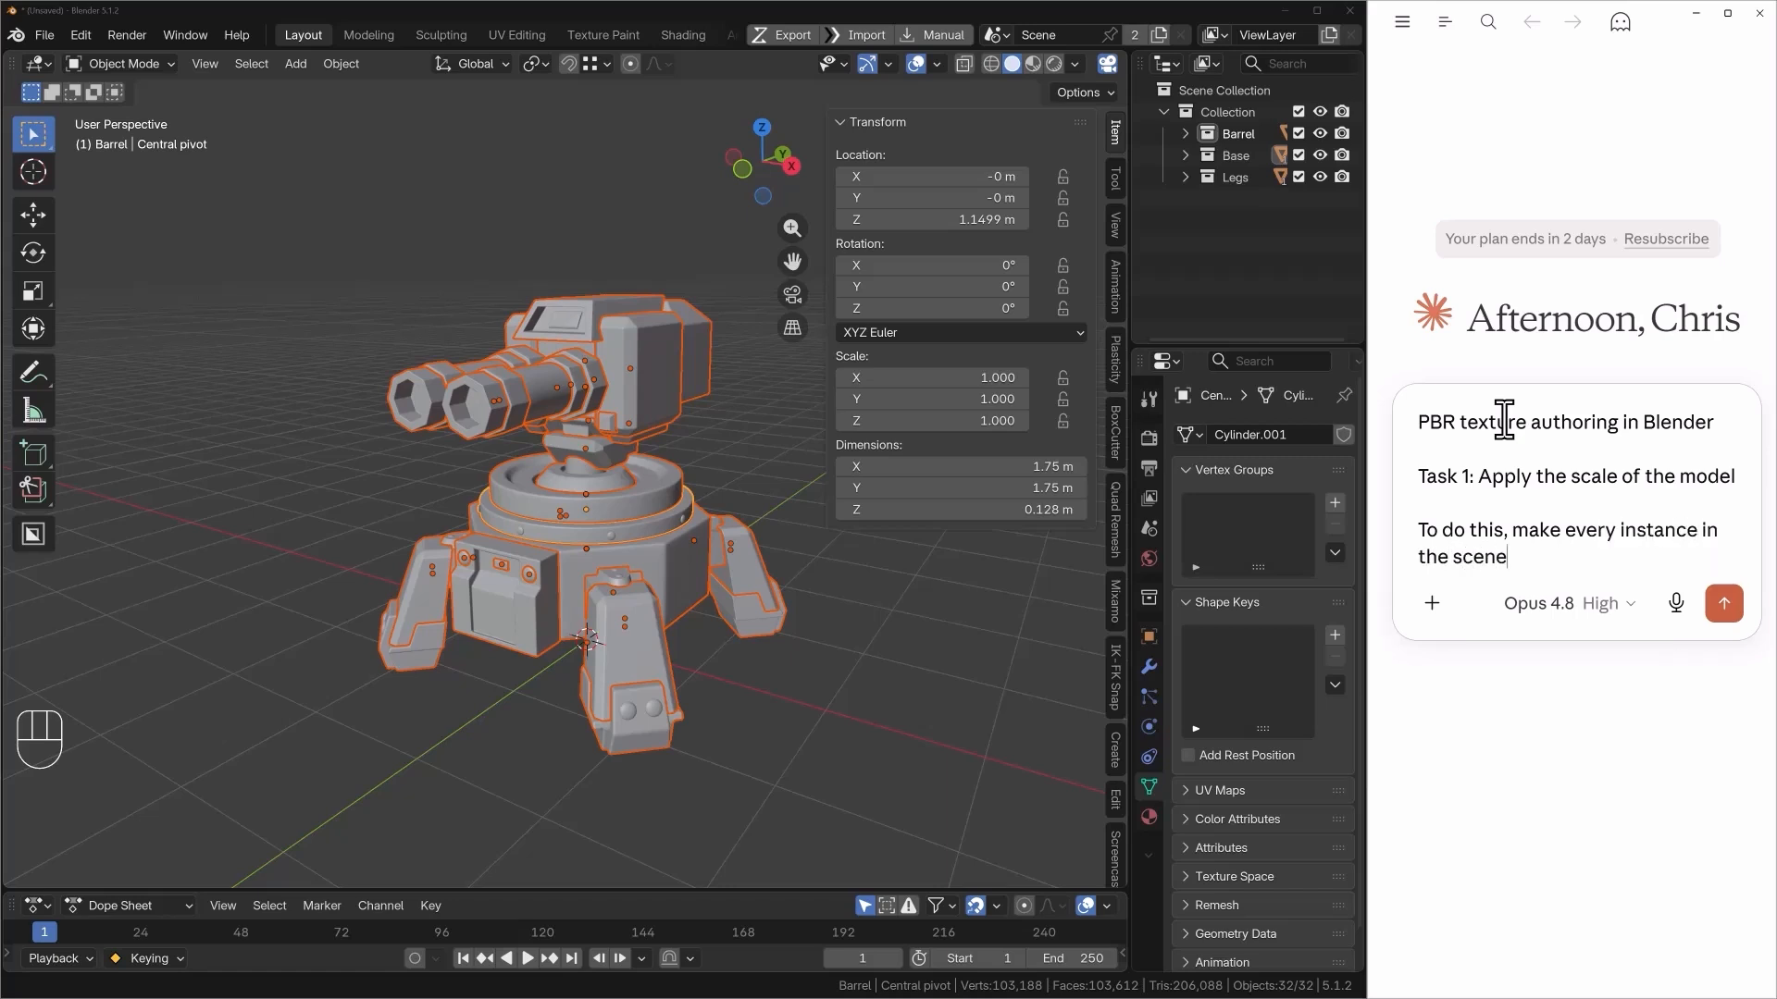
{"action": "type", "text": " real and then apply"}
{"action": "key", "text": "Return"}
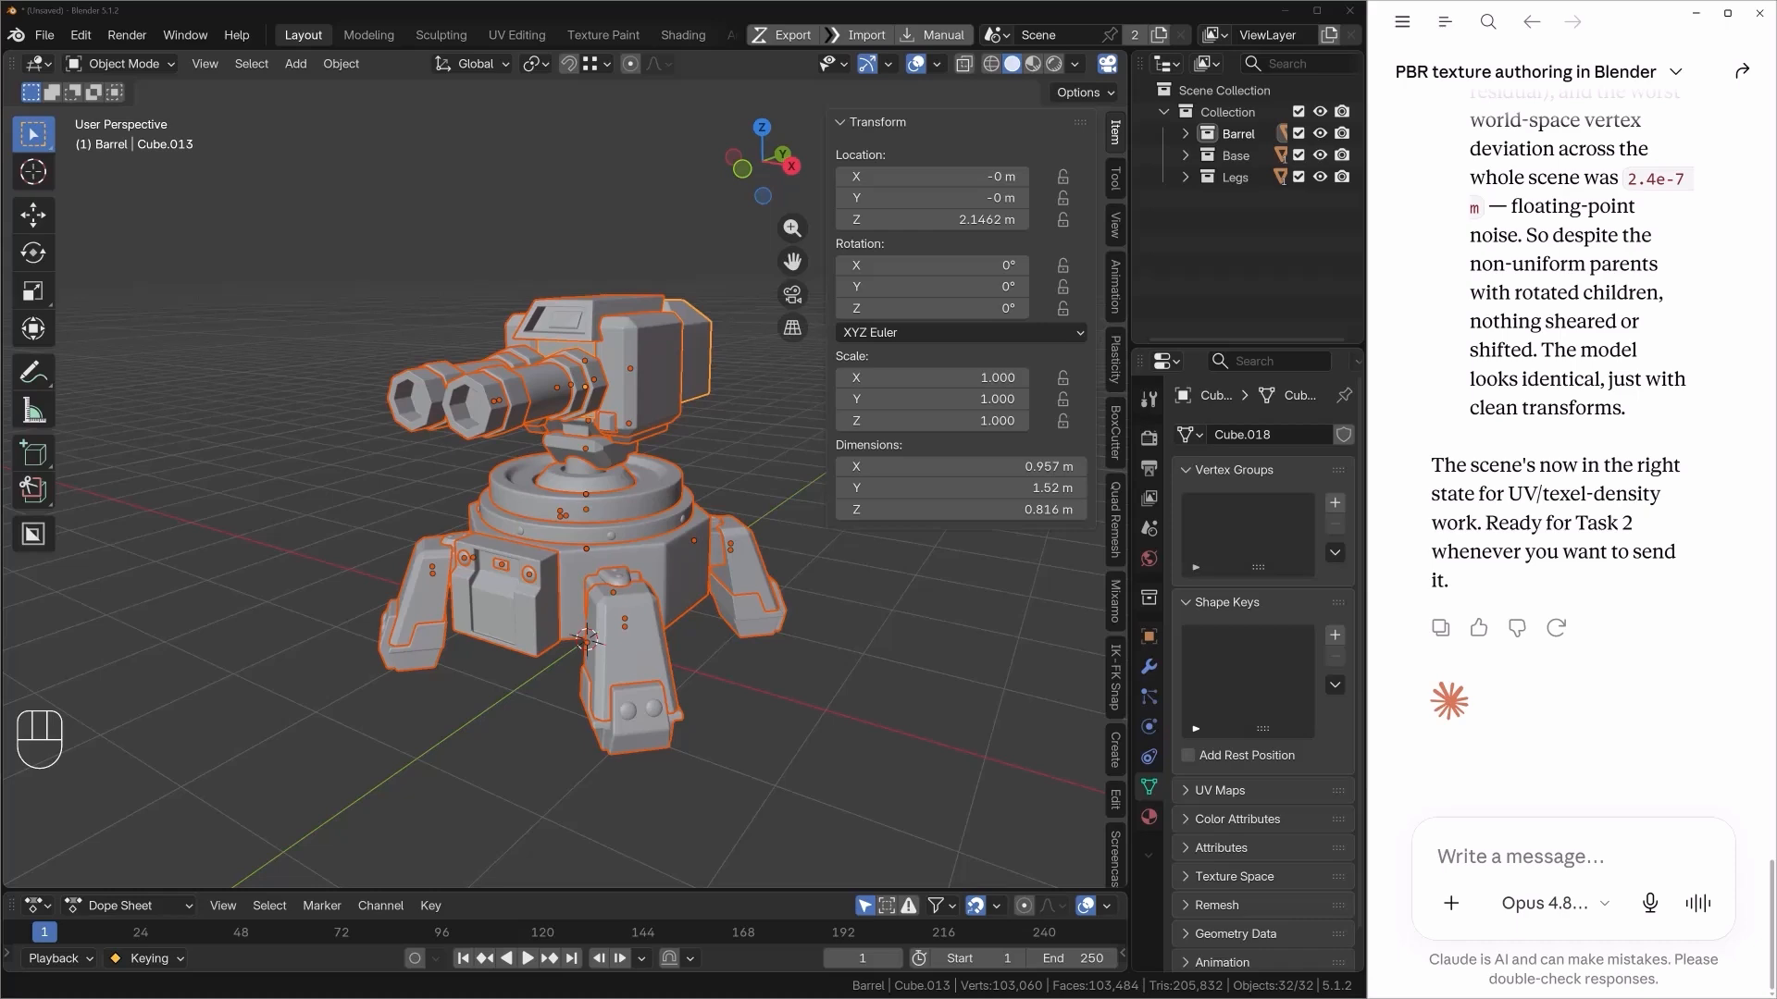
- Back in Blender, examine the transform values of the leg and leg-mount parts around the base
{"action": "scroll", "coordinate": [638, 597], "scroll_direction": "up", "scroll_amount": 7}
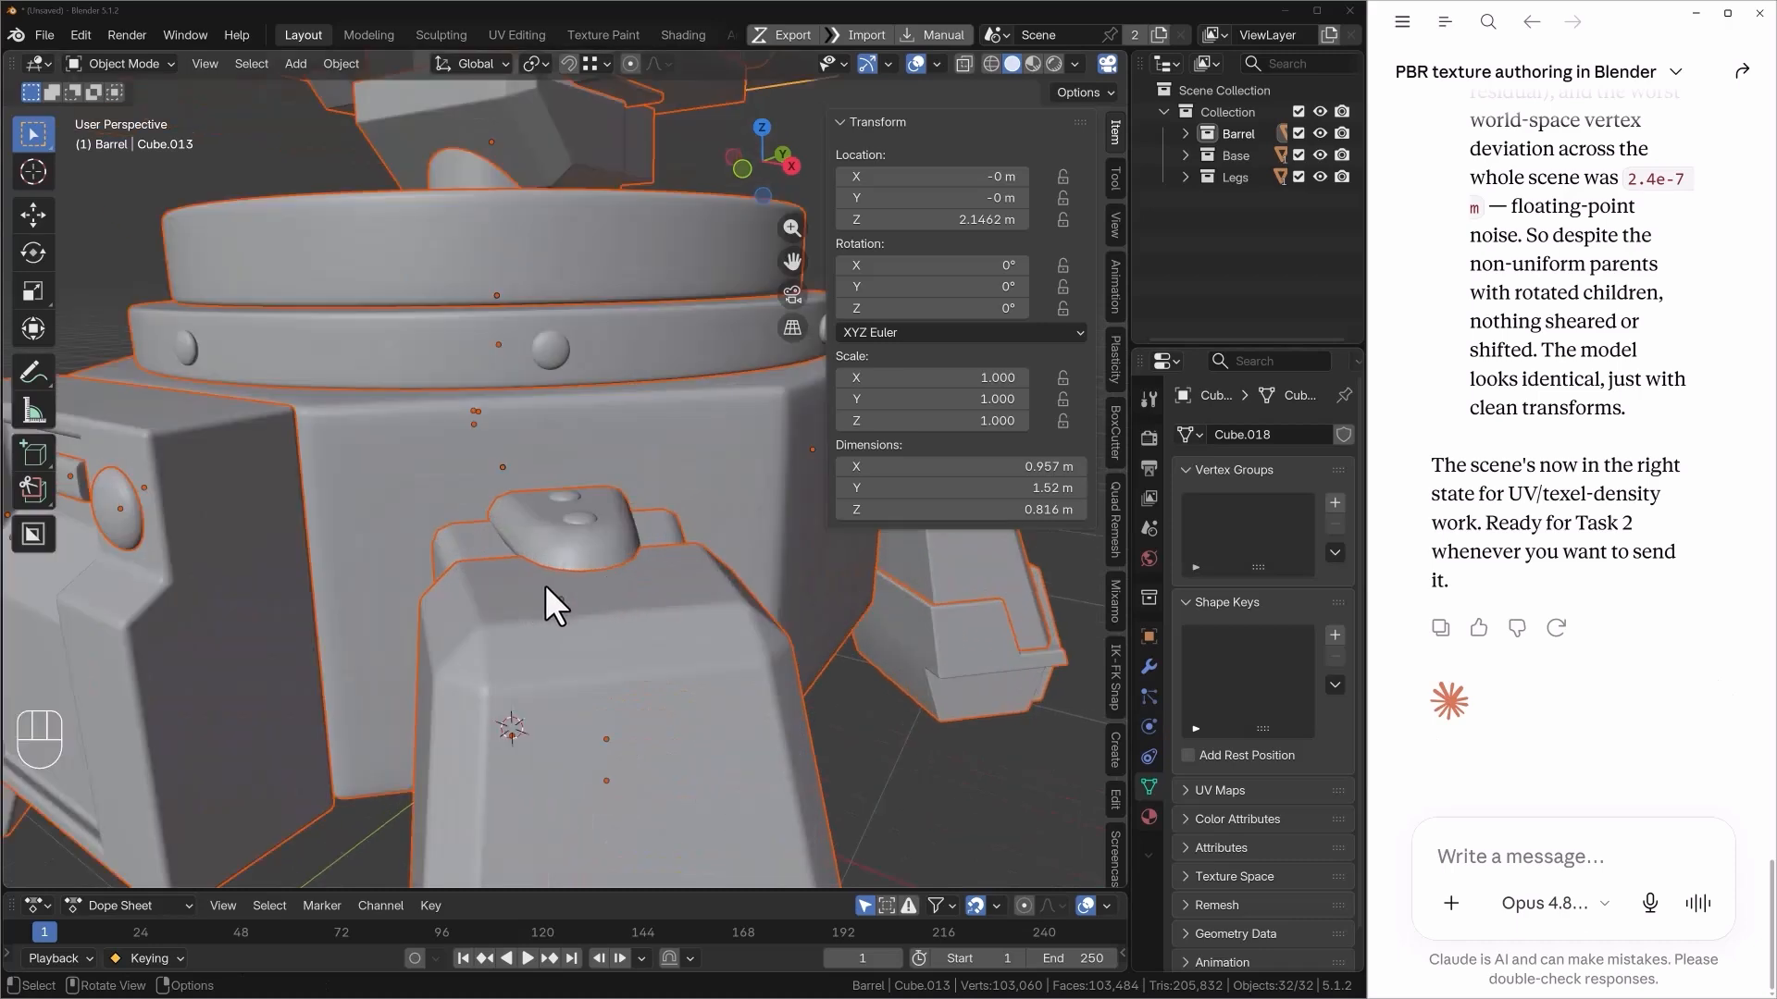
{"action": "left_click_drag", "start_coordinate": [547, 585], "coordinate": [718, 603], "text": "alt"}
{"action": "key", "text": "ctrl+space"}
{"action": "left_click", "coordinate": [620, 653]}
{"action": "left_click_drag", "start_coordinate": [446, 629], "coordinate": [779, 687], "text": "alt"}
{"action": "left_click", "coordinate": [212, 641]}
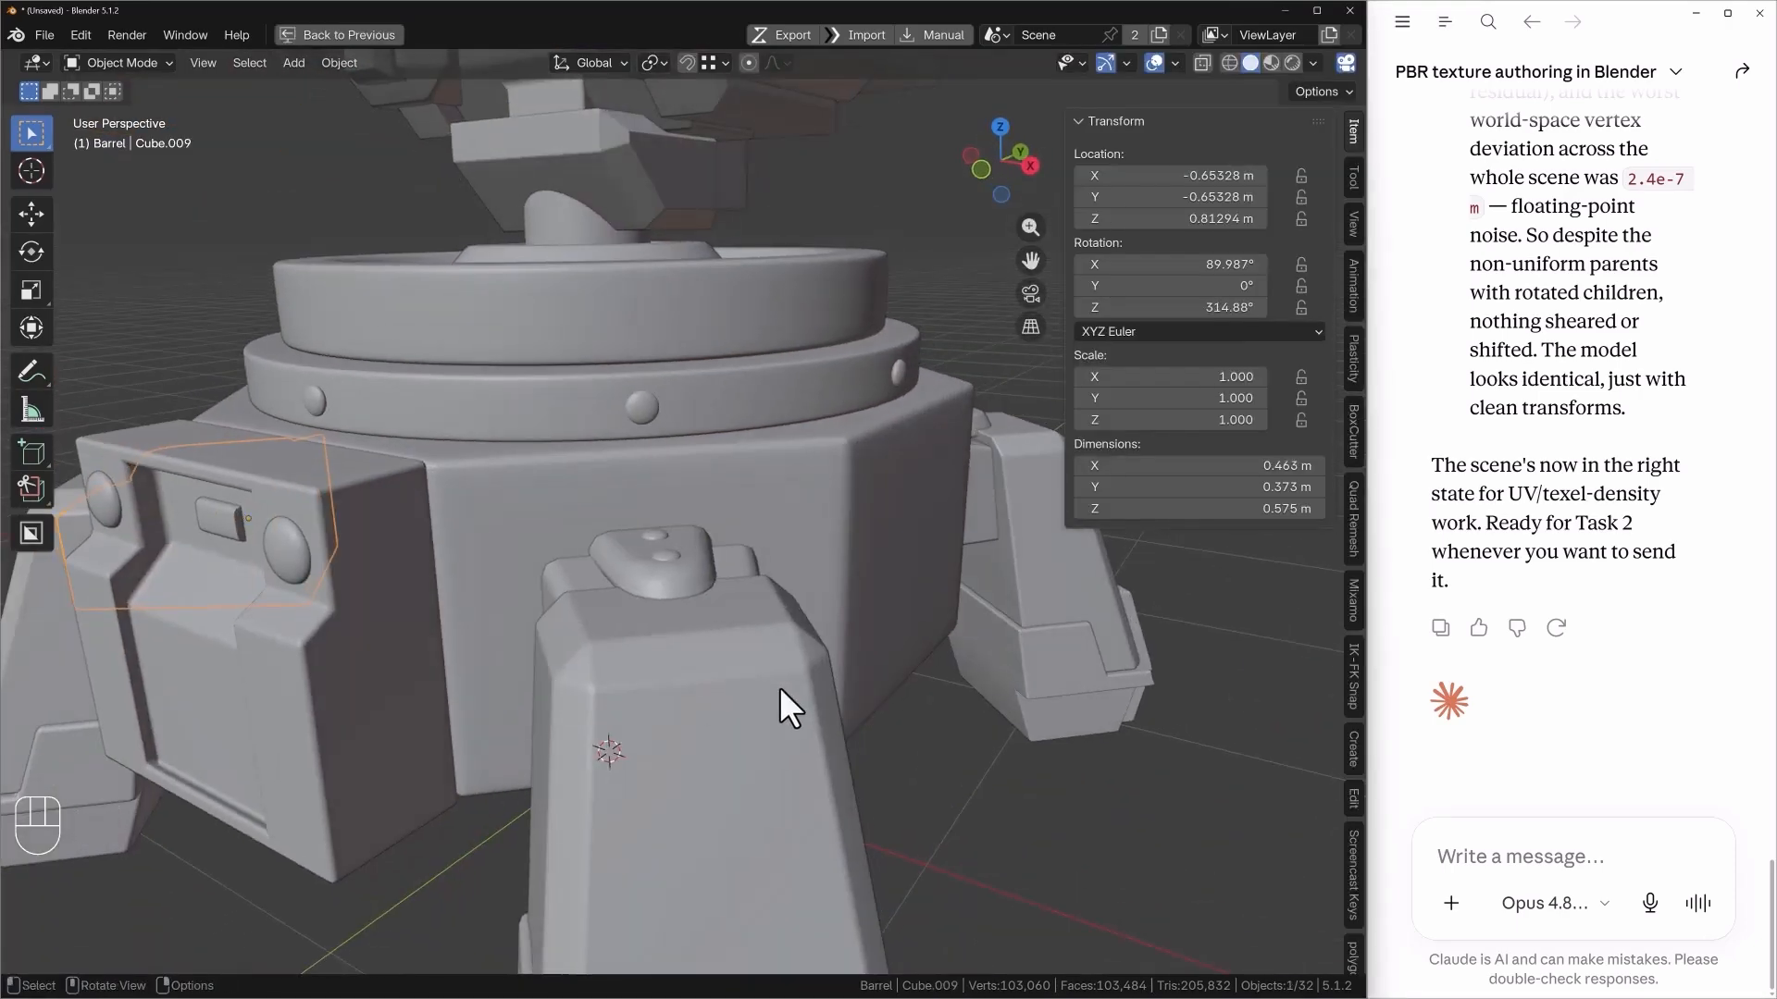
{"action": "key", "text": "ctrl+space"}
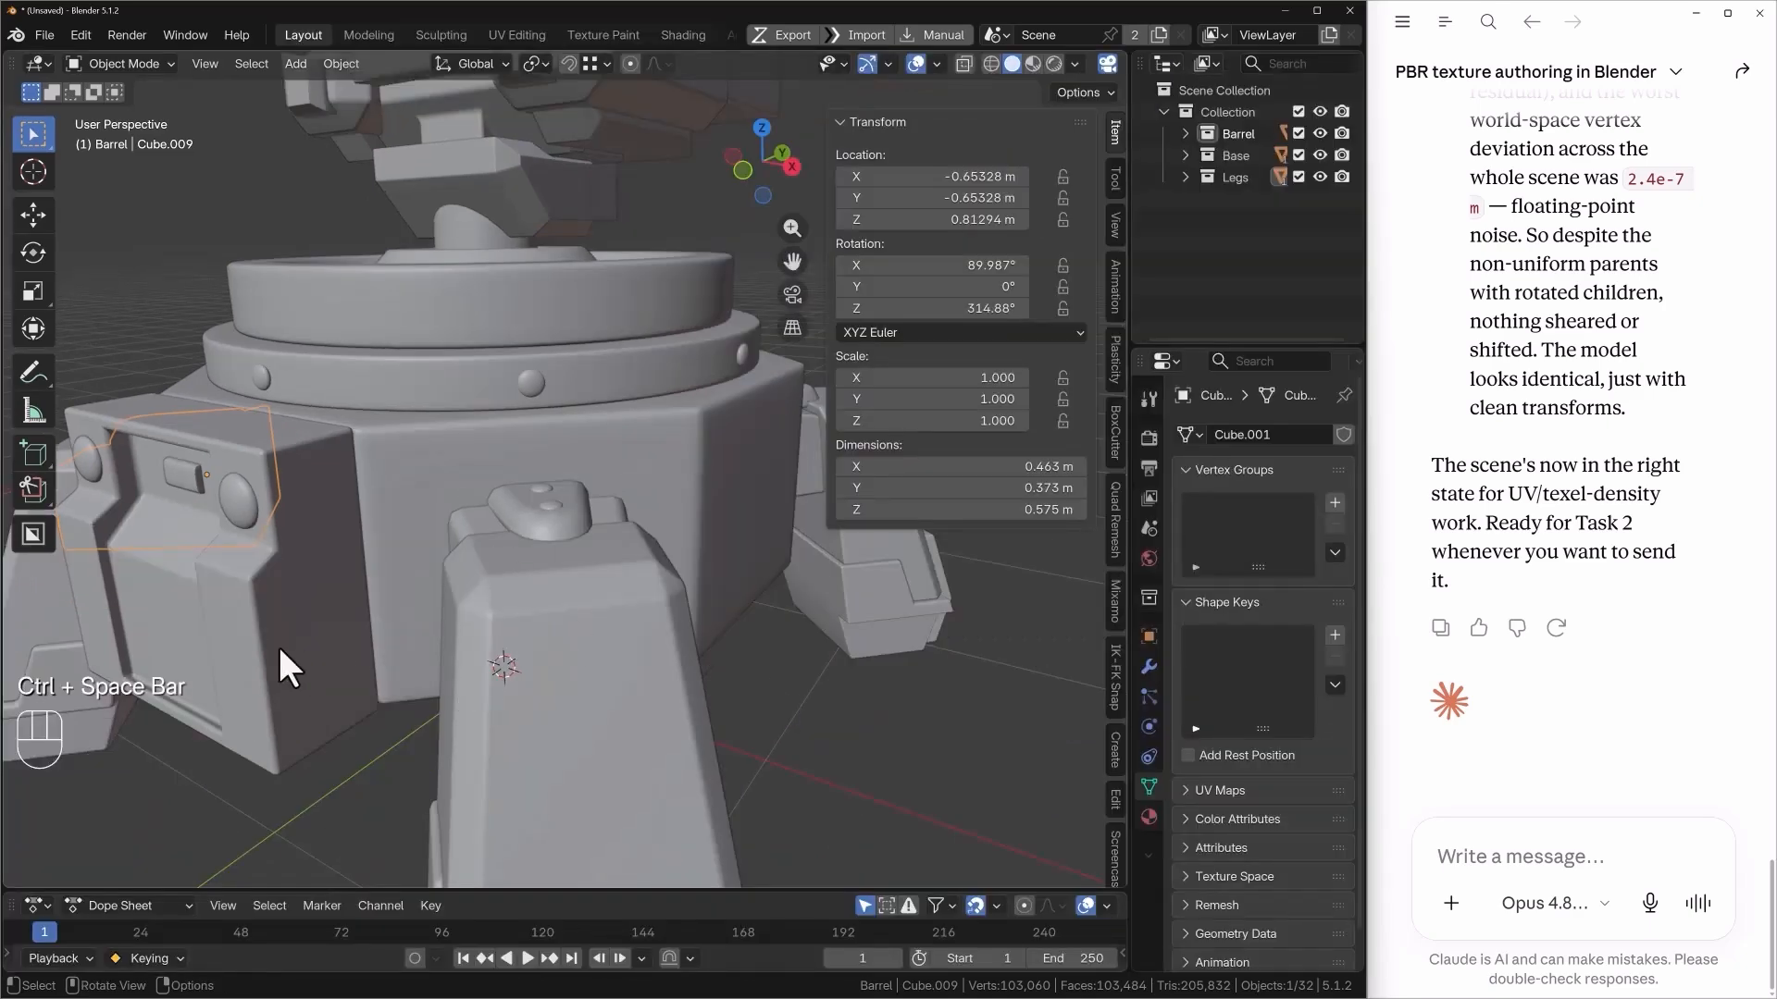
- Copy the Bevel amount of 0.0131 m from one leg-mount block to the matching block of another leg
{"action": "left_click_drag", "start_coordinate": [349, 647], "coordinate": [488, 597], "text": "alt+shift"}
{"action": "left_click", "coordinate": [1149, 666]}
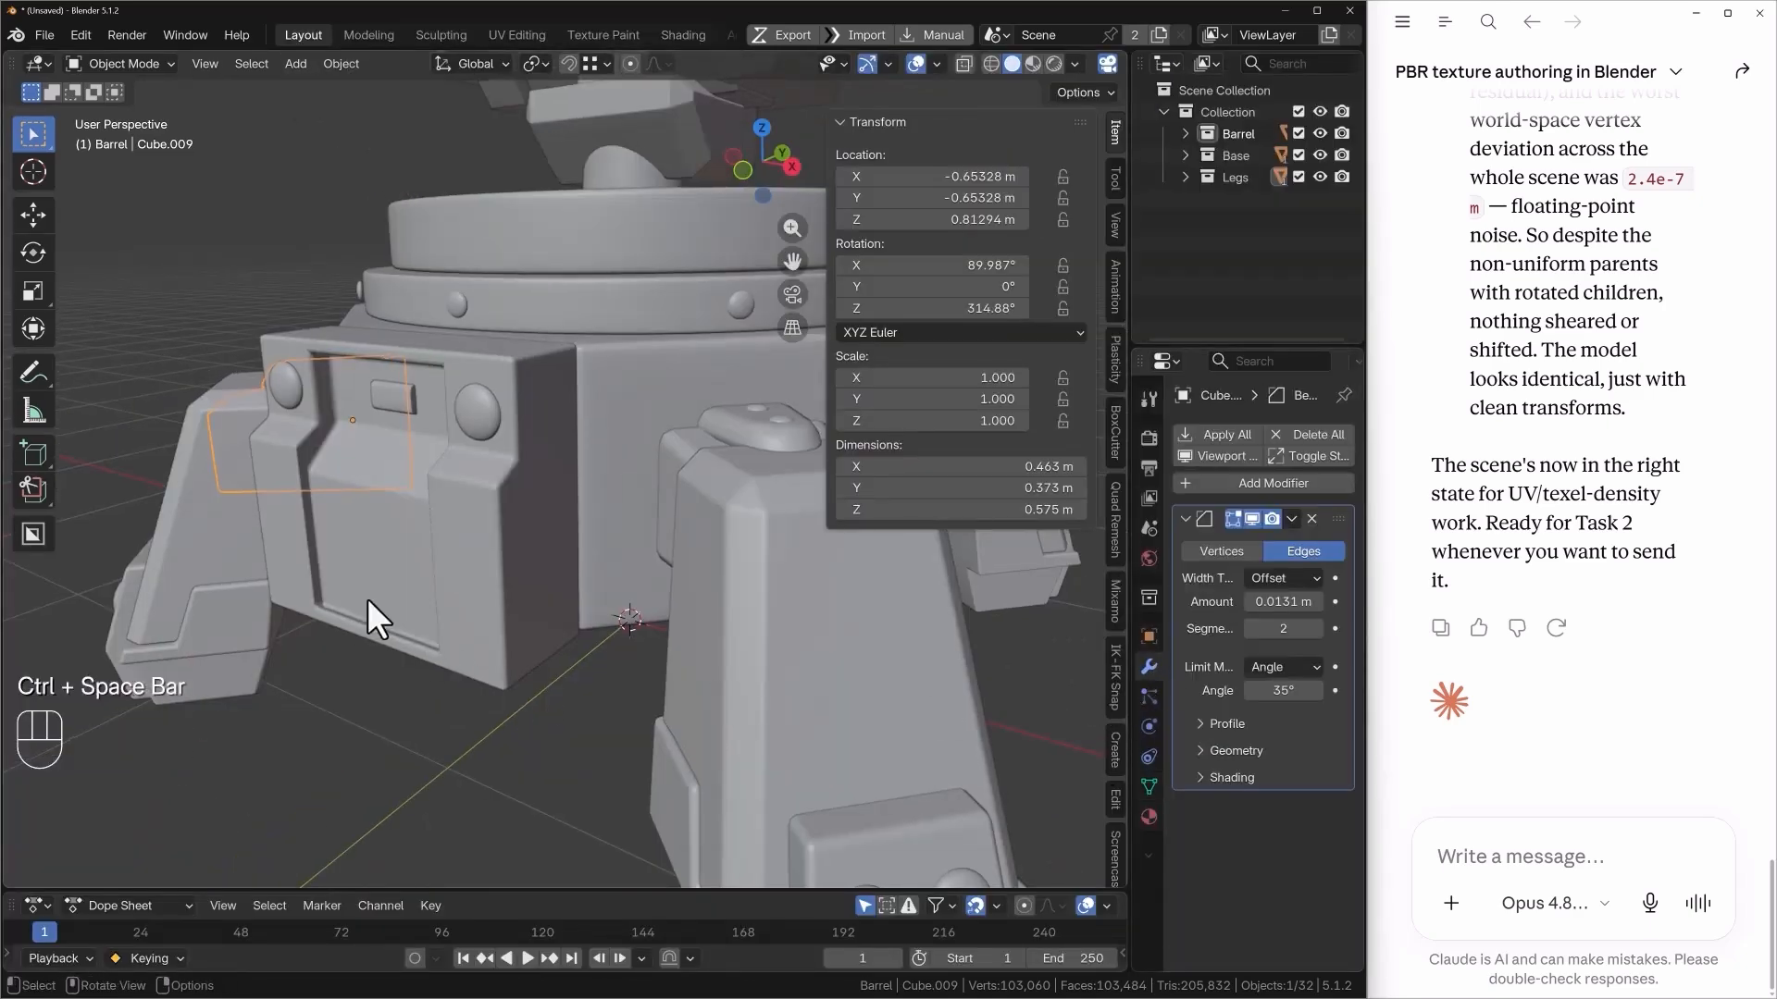
{"action": "left_click_drag", "start_coordinate": [365, 618], "coordinate": [433, 565], "text": "alt"}
{"action": "key", "text": "n"}
{"action": "left_click_drag", "start_coordinate": [267, 534], "coordinate": [1030, 662], "text": "alt"}
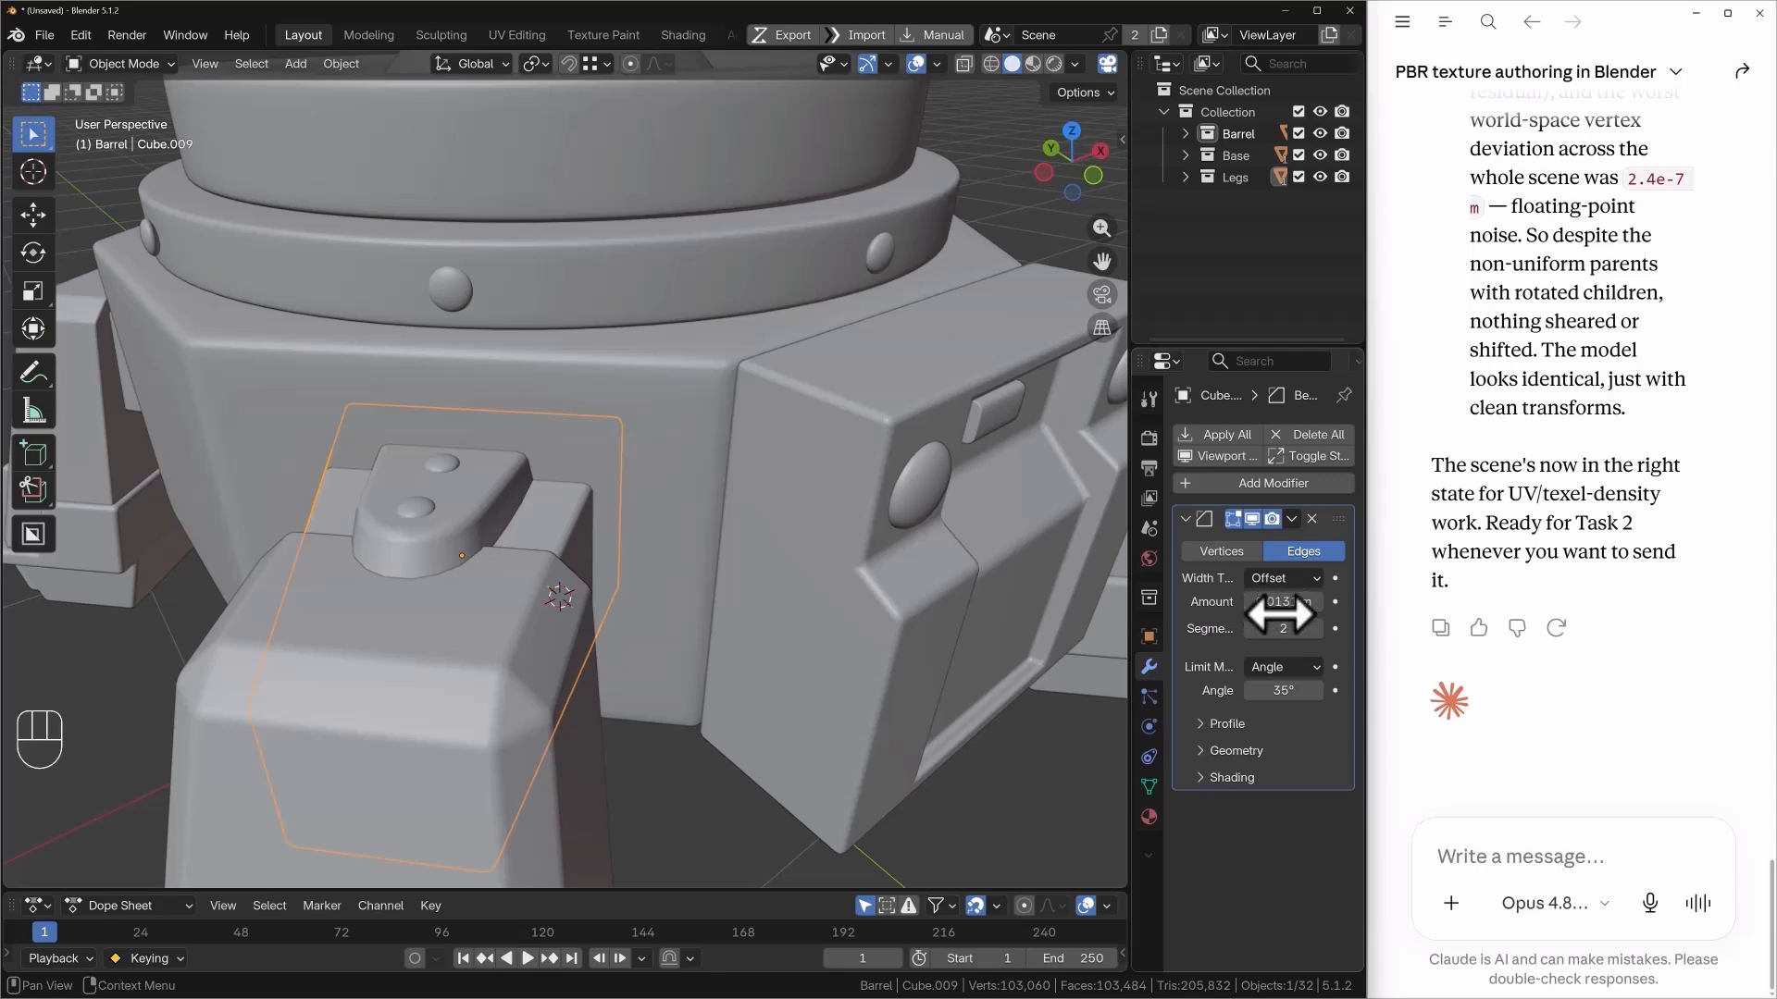
{"action": "key", "text": "ctrl+c"}
{"action": "left_click_drag", "start_coordinate": [774, 575], "coordinate": [777, 467], "text": "alt"}
{"action": "left_click", "coordinate": [777, 464]}
{"action": "key", "text": "ctrl+v"}
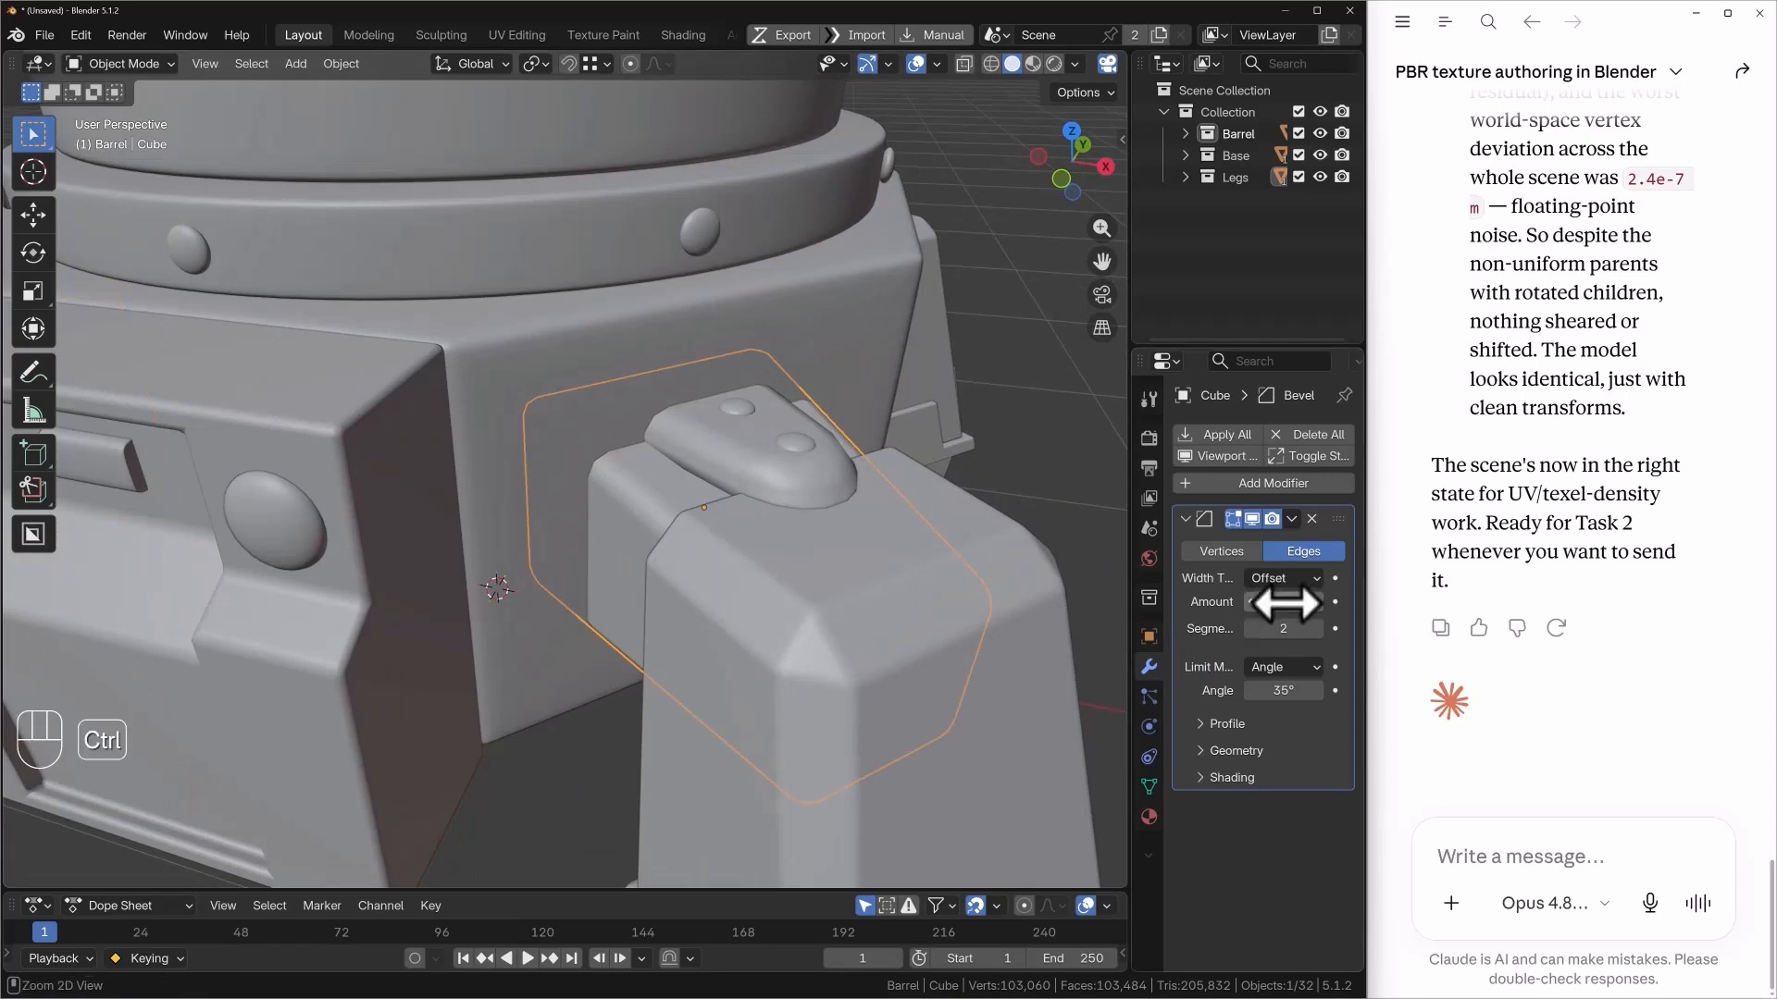
{"action": "left_click_drag", "start_coordinate": [675, 538], "coordinate": [754, 576], "text": "alt"}
{"action": "key", "text": "ctrl+v"}
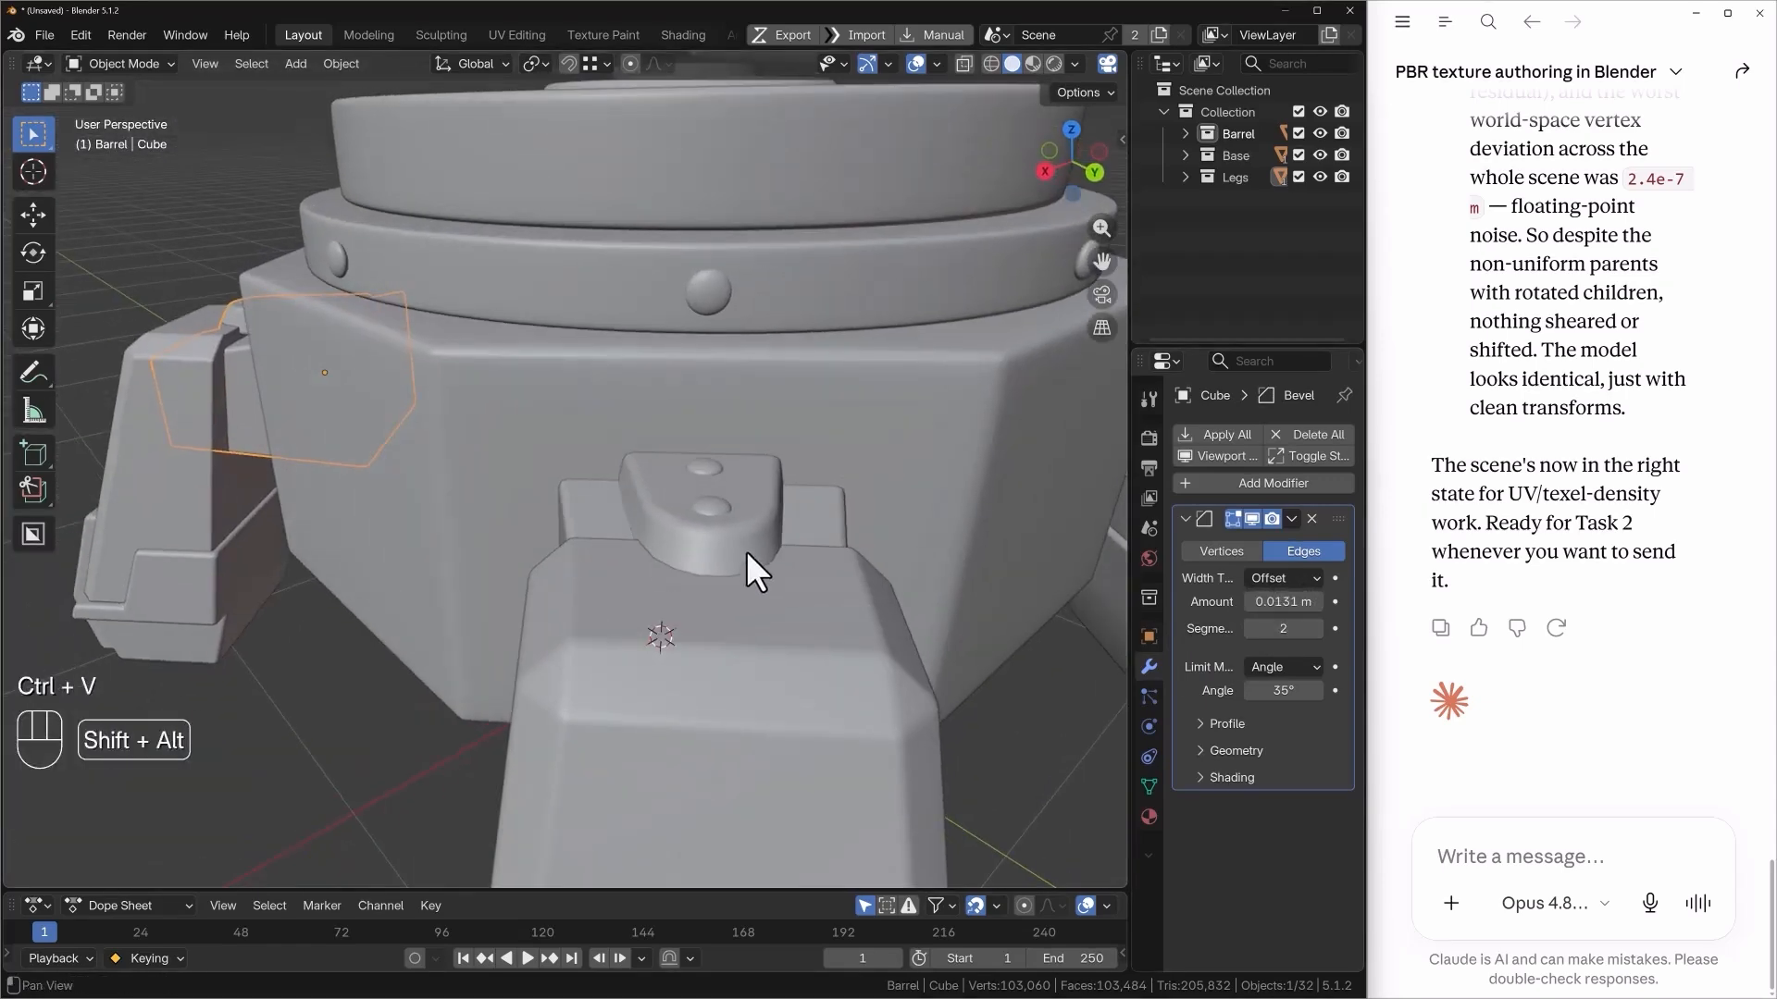
- Examine the Bevel settings of one foot and compare the mesh data names of the feet and neighbouring leg parts
{"action": "left_click_drag", "start_coordinate": [647, 627], "coordinate": [681, 740], "text": "alt+shift"}
{"action": "left_click", "coordinate": [681, 740]}
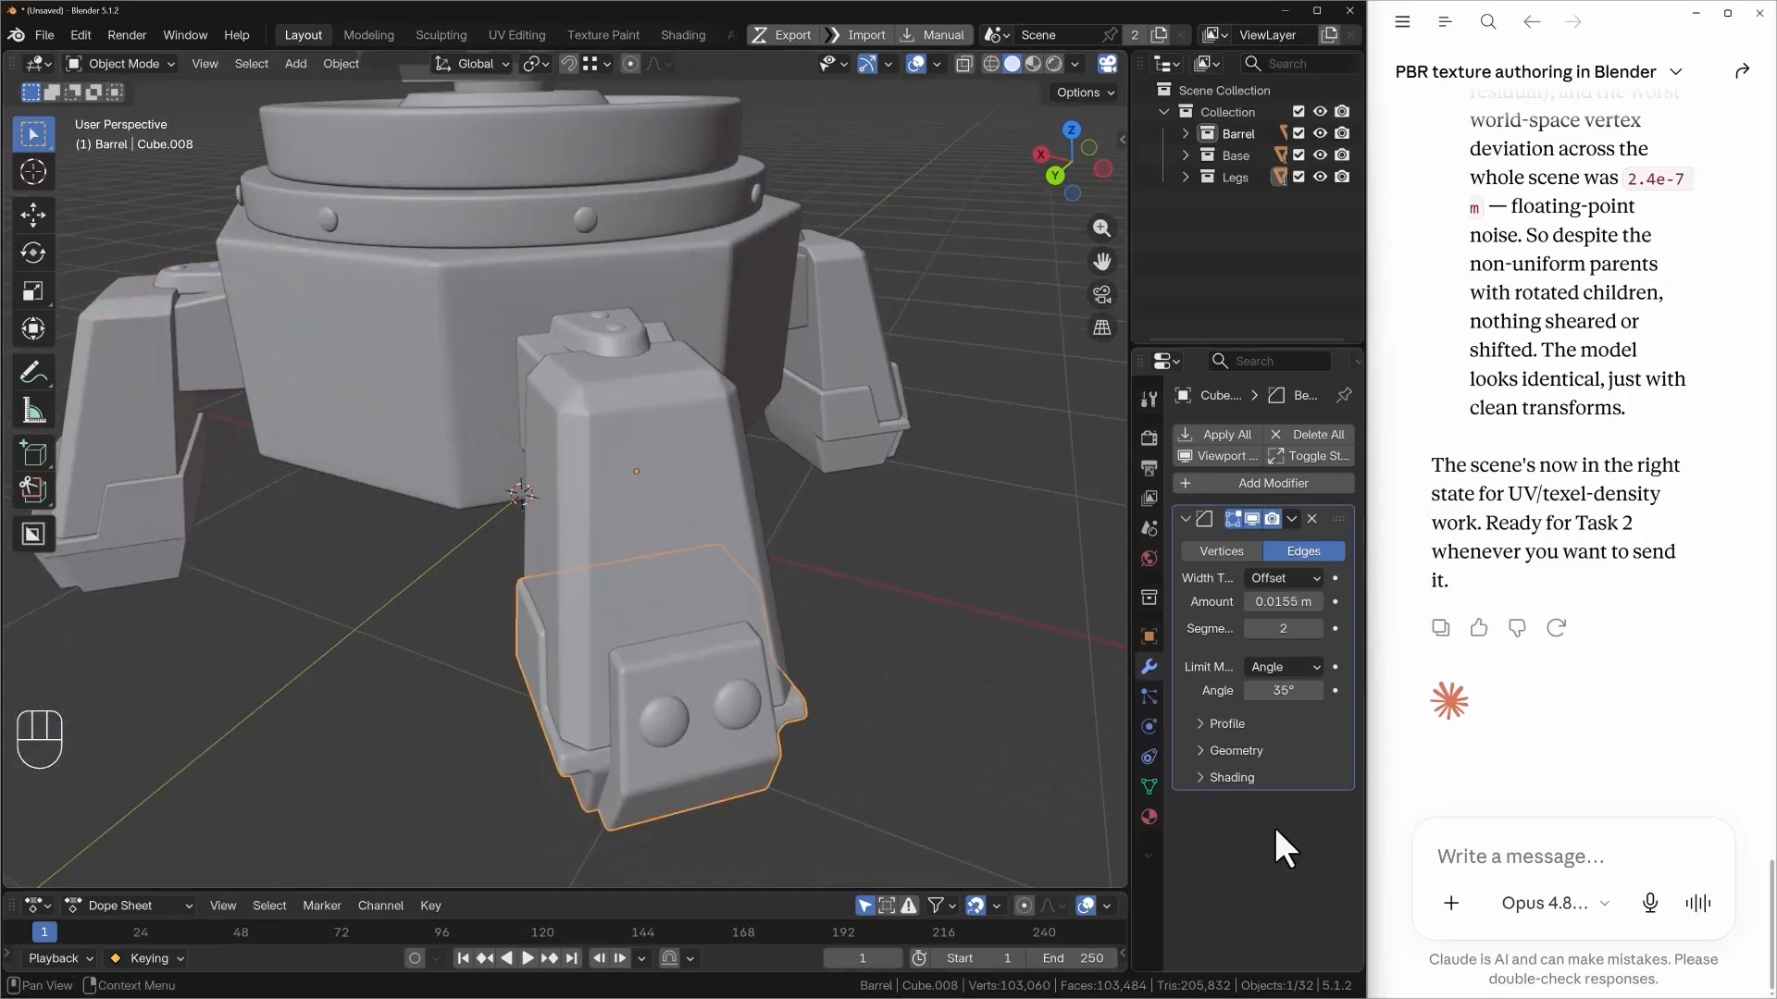
{"action": "left_click", "coordinate": [1148, 787]}
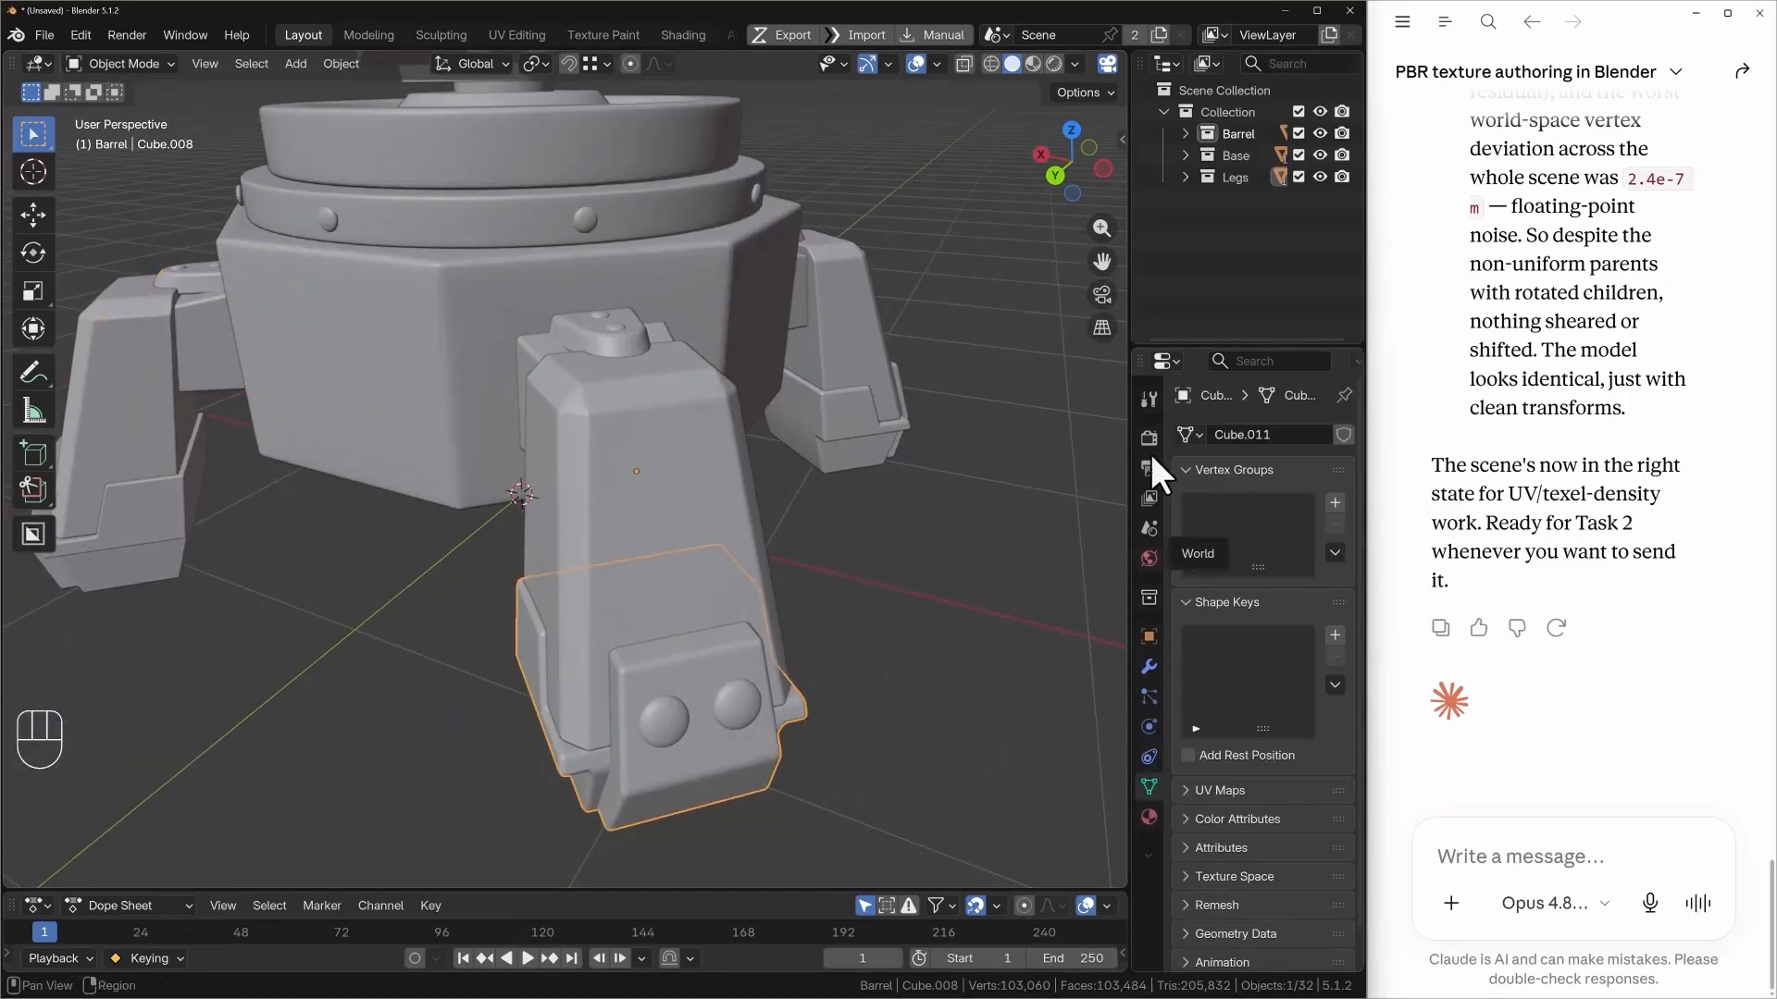
{"action": "left_click_drag", "start_coordinate": [750, 619], "coordinate": [620, 485], "text": "alt+shift"}
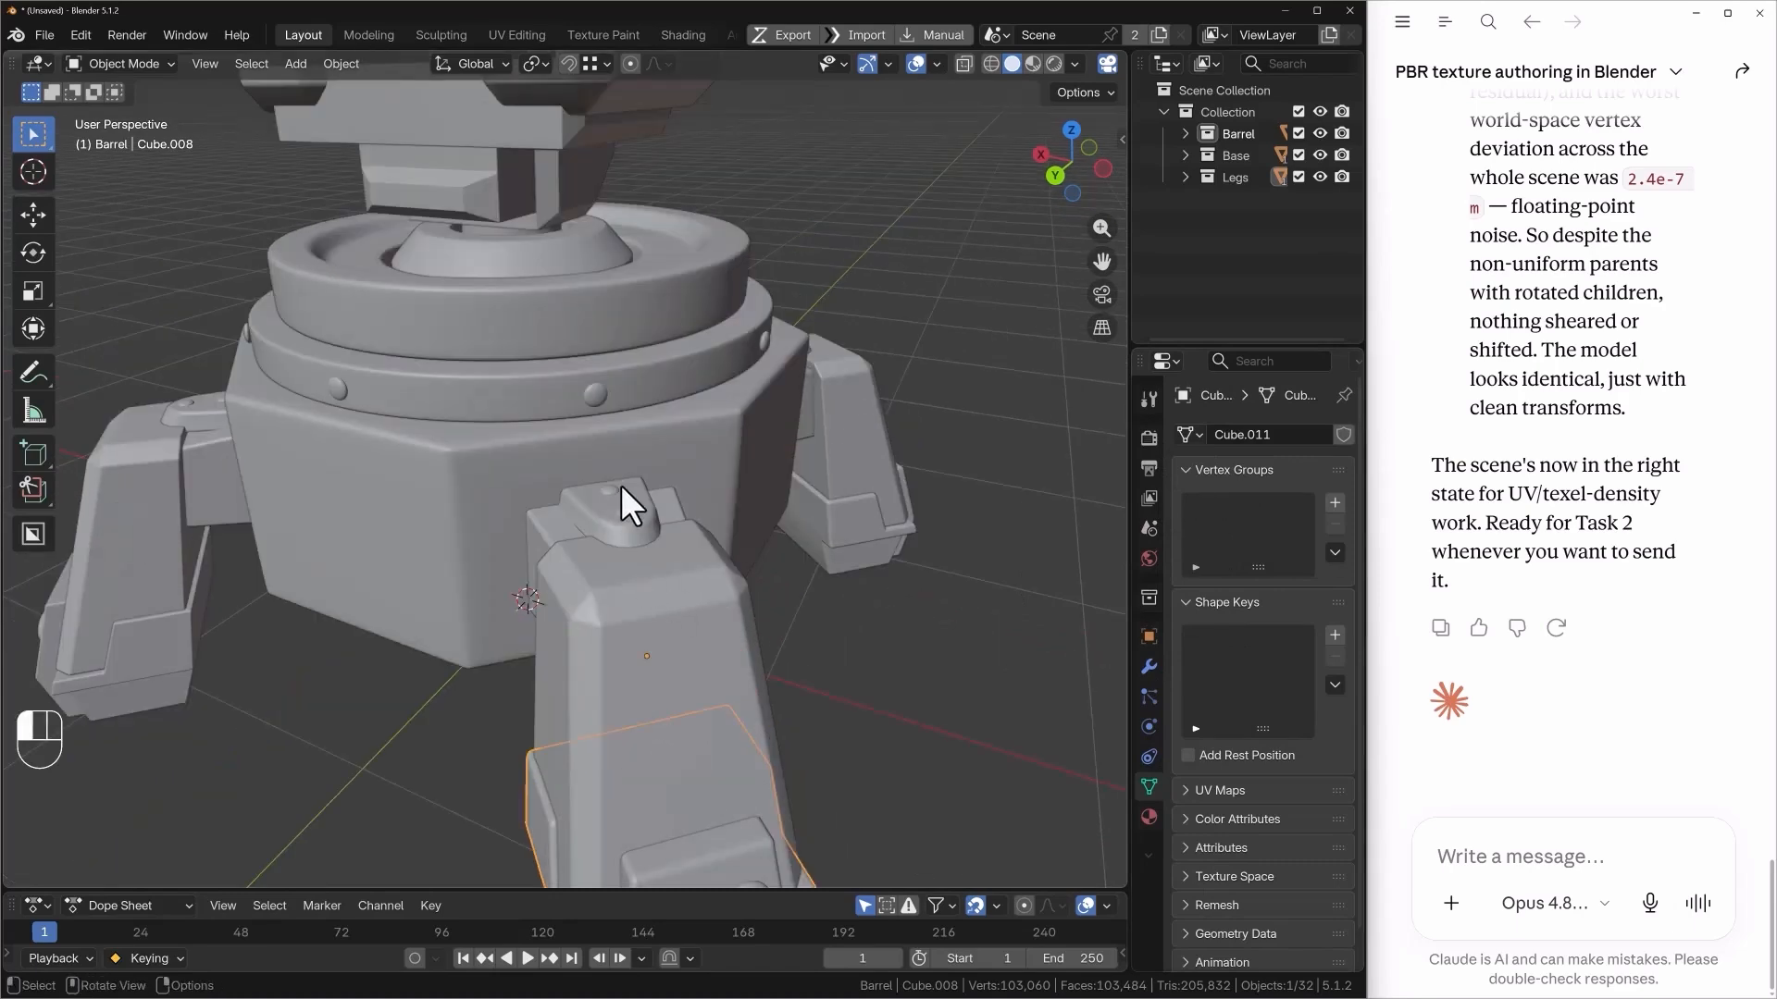
{"action": "left_click", "coordinate": [701, 657]}
{"action": "left_click_drag", "start_coordinate": [862, 573], "coordinate": [653, 416], "text": "alt+shift"}
{"action": "left_click", "coordinate": [653, 416]}
{"action": "left_click_drag", "start_coordinate": [694, 709], "coordinate": [798, 522], "text": "alt"}
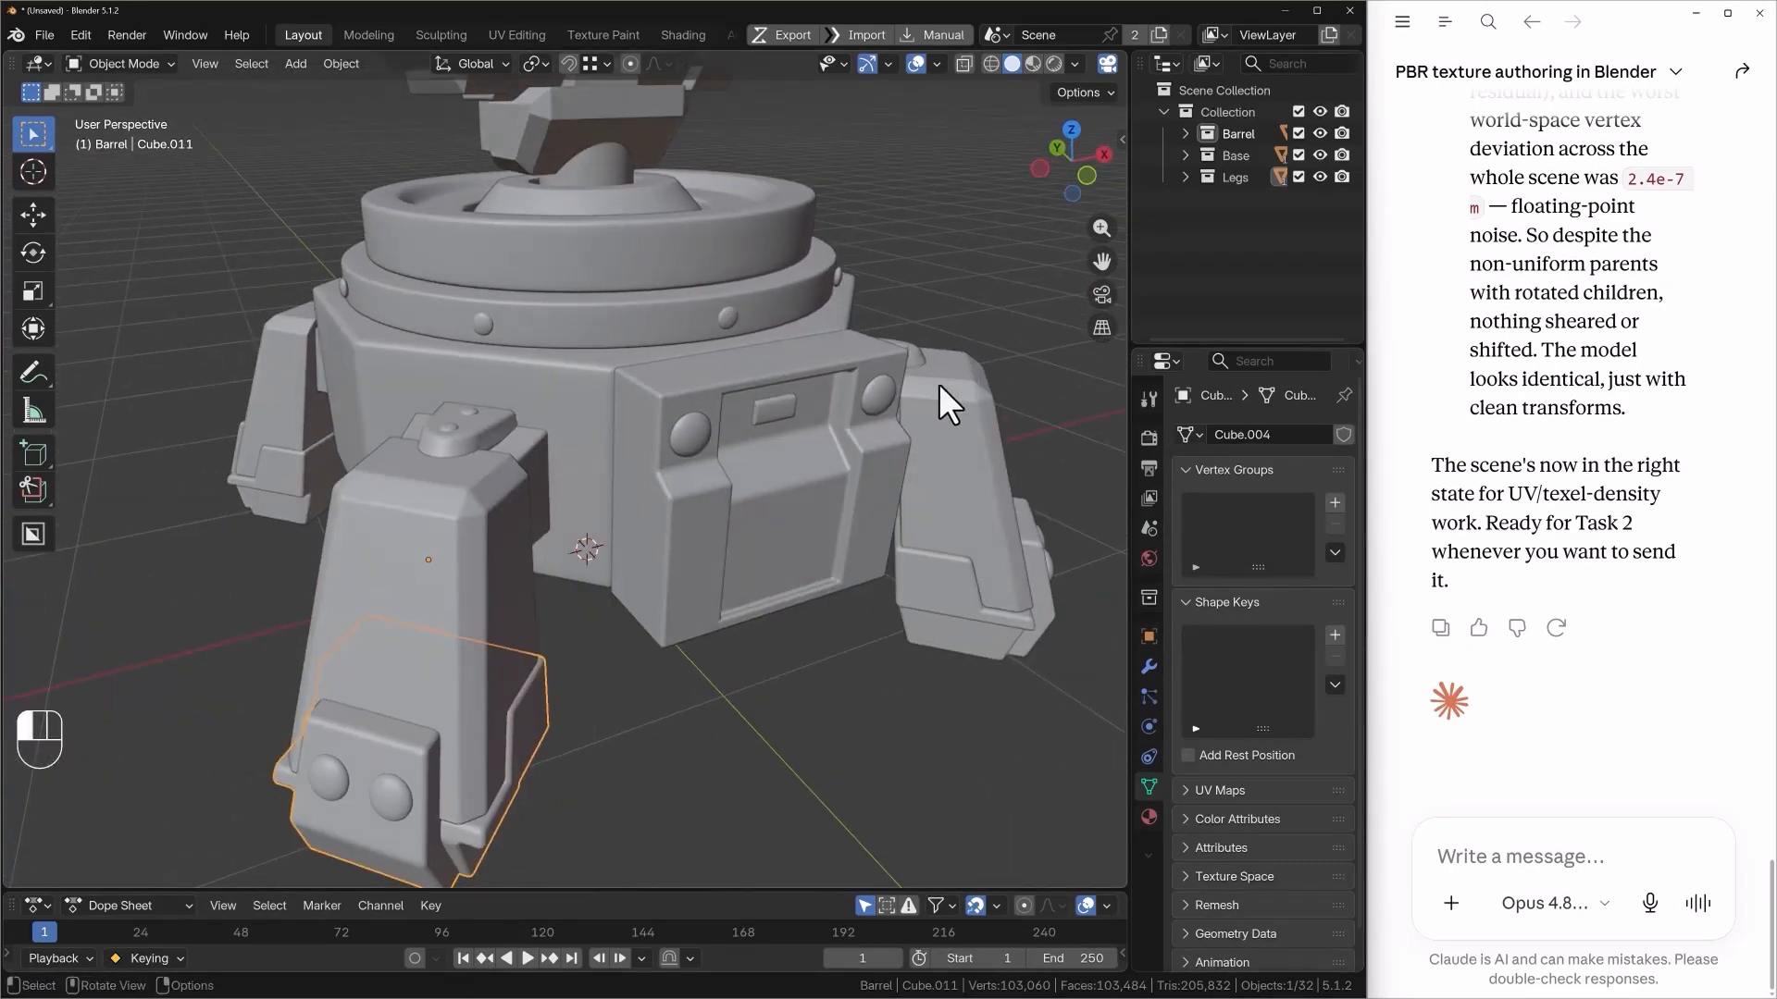
{"action": "left_click_drag", "start_coordinate": [941, 372], "coordinate": [718, 523], "text": "alt"}
{"action": "left_click", "coordinate": [718, 524]}
- Check the mesh data of further turret parts, working up to the armour plate on top of the gun housing
{"action": "left_click_drag", "start_coordinate": [741, 409], "coordinate": [754, 462], "text": "alt+shift"}
{"action": "left_click_drag", "start_coordinate": [755, 462], "coordinate": [764, 509], "text": "ctrl+alt"}
{"action": "left_click", "coordinate": [668, 394]}
{"action": "left_click_drag", "start_coordinate": [669, 393], "coordinate": [650, 239], "text": "alt"}
{"action": "left_click", "coordinate": [649, 239]}
{"action": "left_click", "coordinate": [697, 176]}
{"action": "left_click_drag", "start_coordinate": [698, 176], "coordinate": [833, 555], "text": "alt"}
{"action": "left_click_drag", "start_coordinate": [833, 556], "coordinate": [813, 594], "text": "ctrl+alt"}
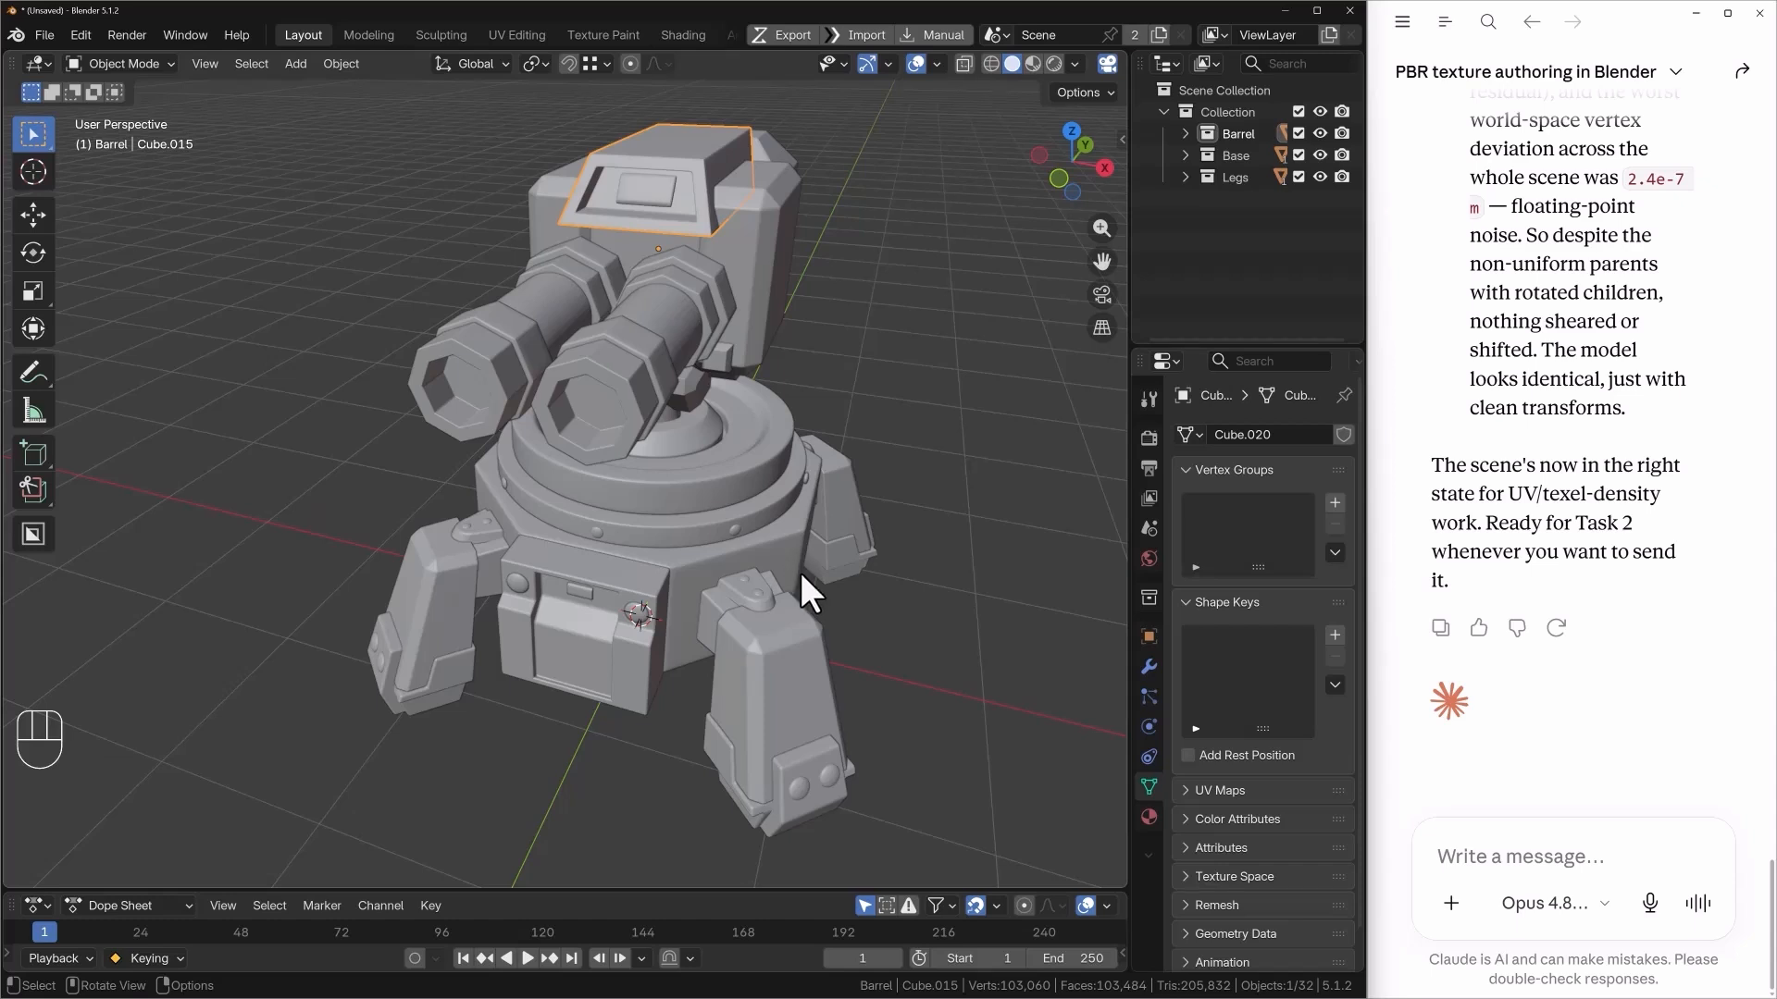
- Select and copy all turret objects, and place a duplicate of the whole turret about 3.86 m away along negative X
{"action": "key", "text": "a"}
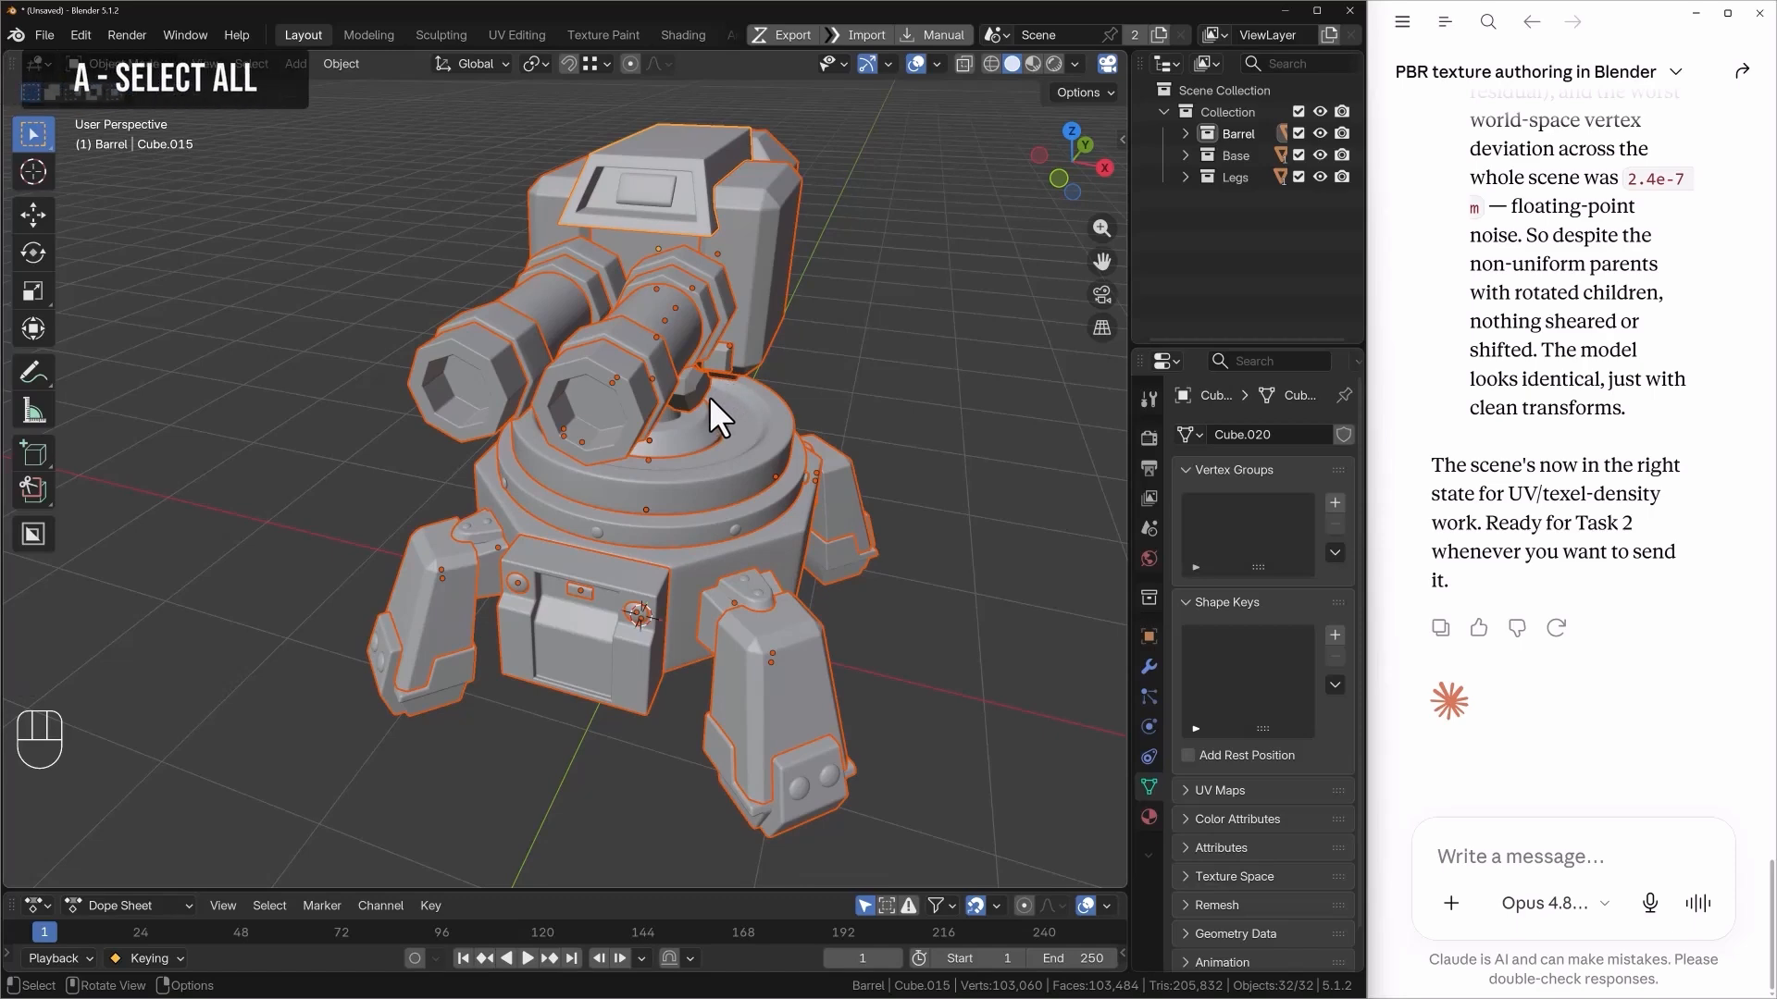
{"action": "key", "text": "ctrl+c"}
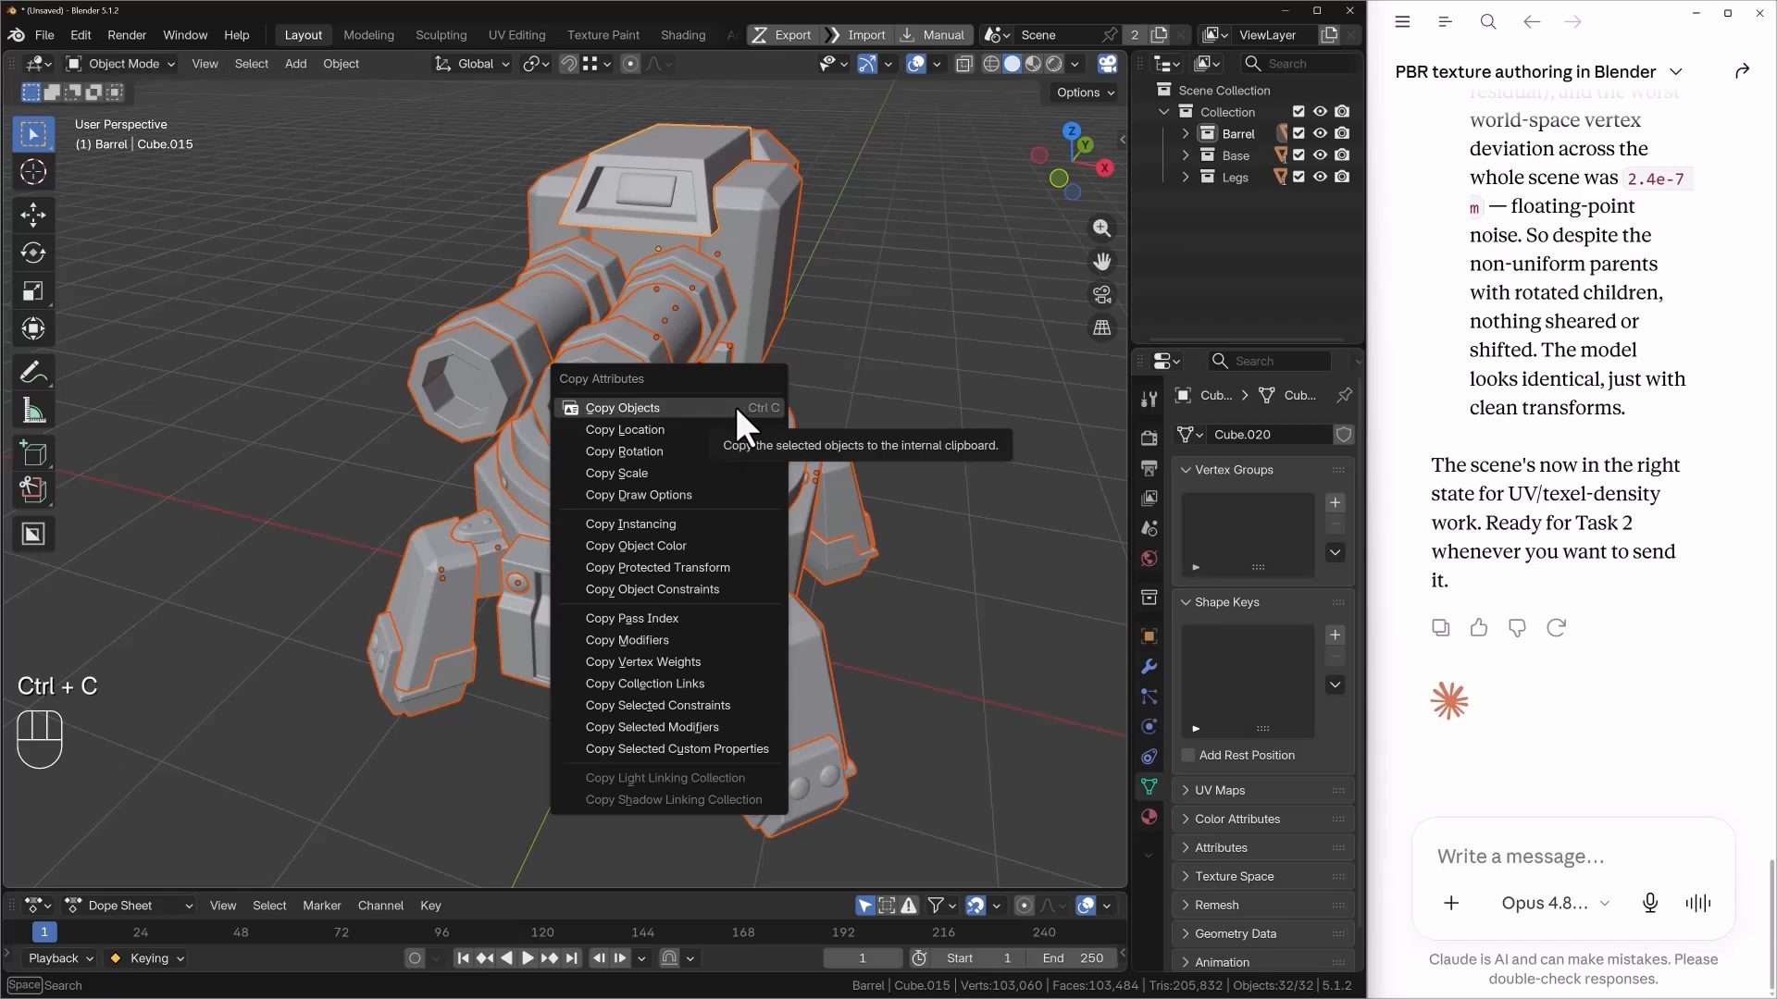
{"action": "left_click", "coordinate": [737, 408]}
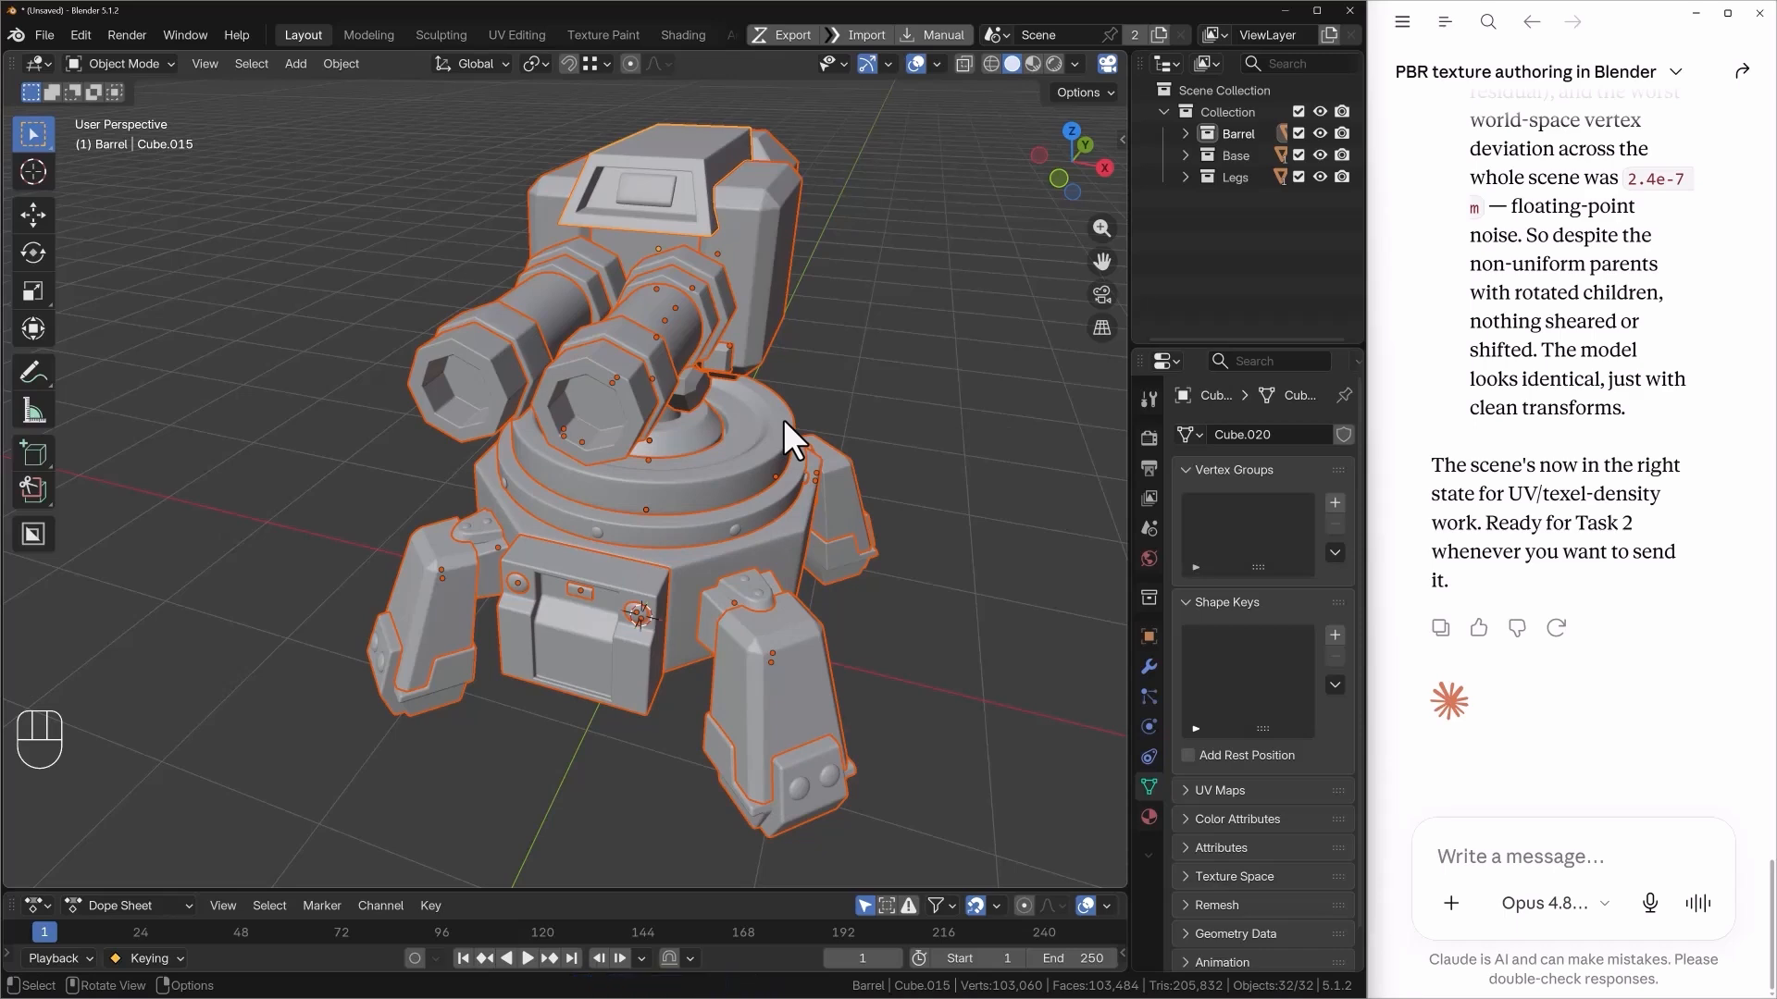
{"action": "scroll", "coordinate": [861, 500], "scroll_direction": "down", "scroll_amount": 2}
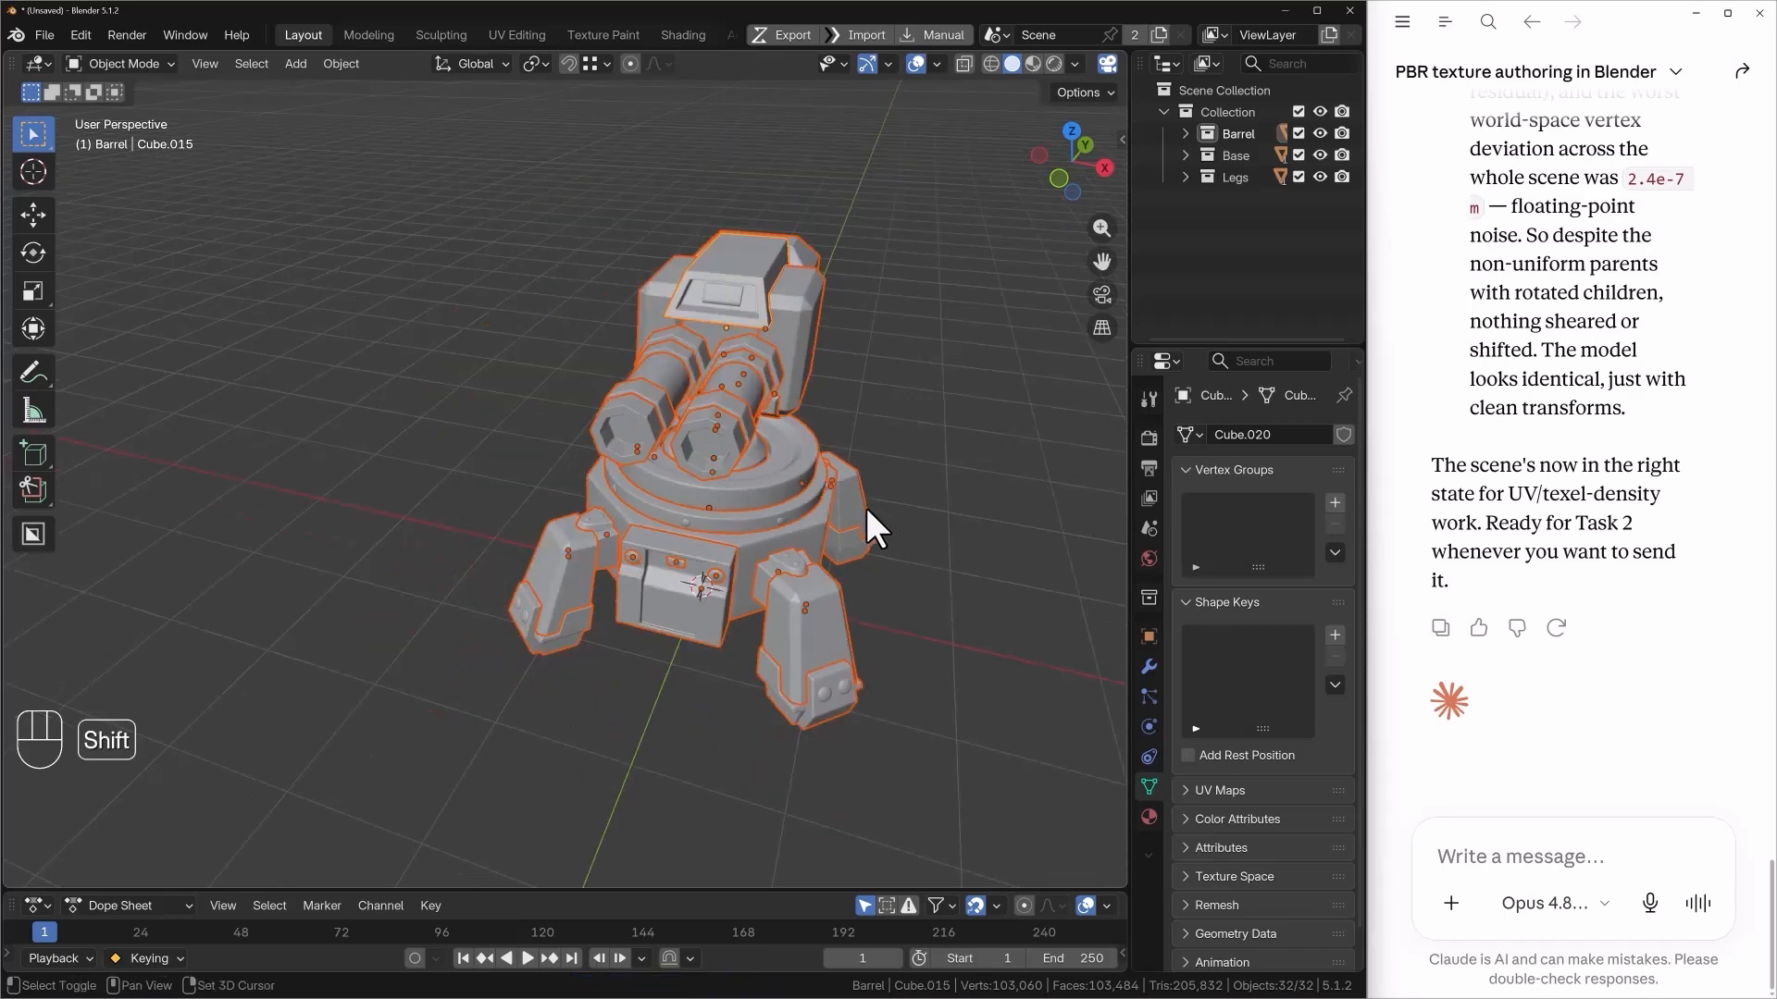
{"action": "key", "text": "shift+d"}
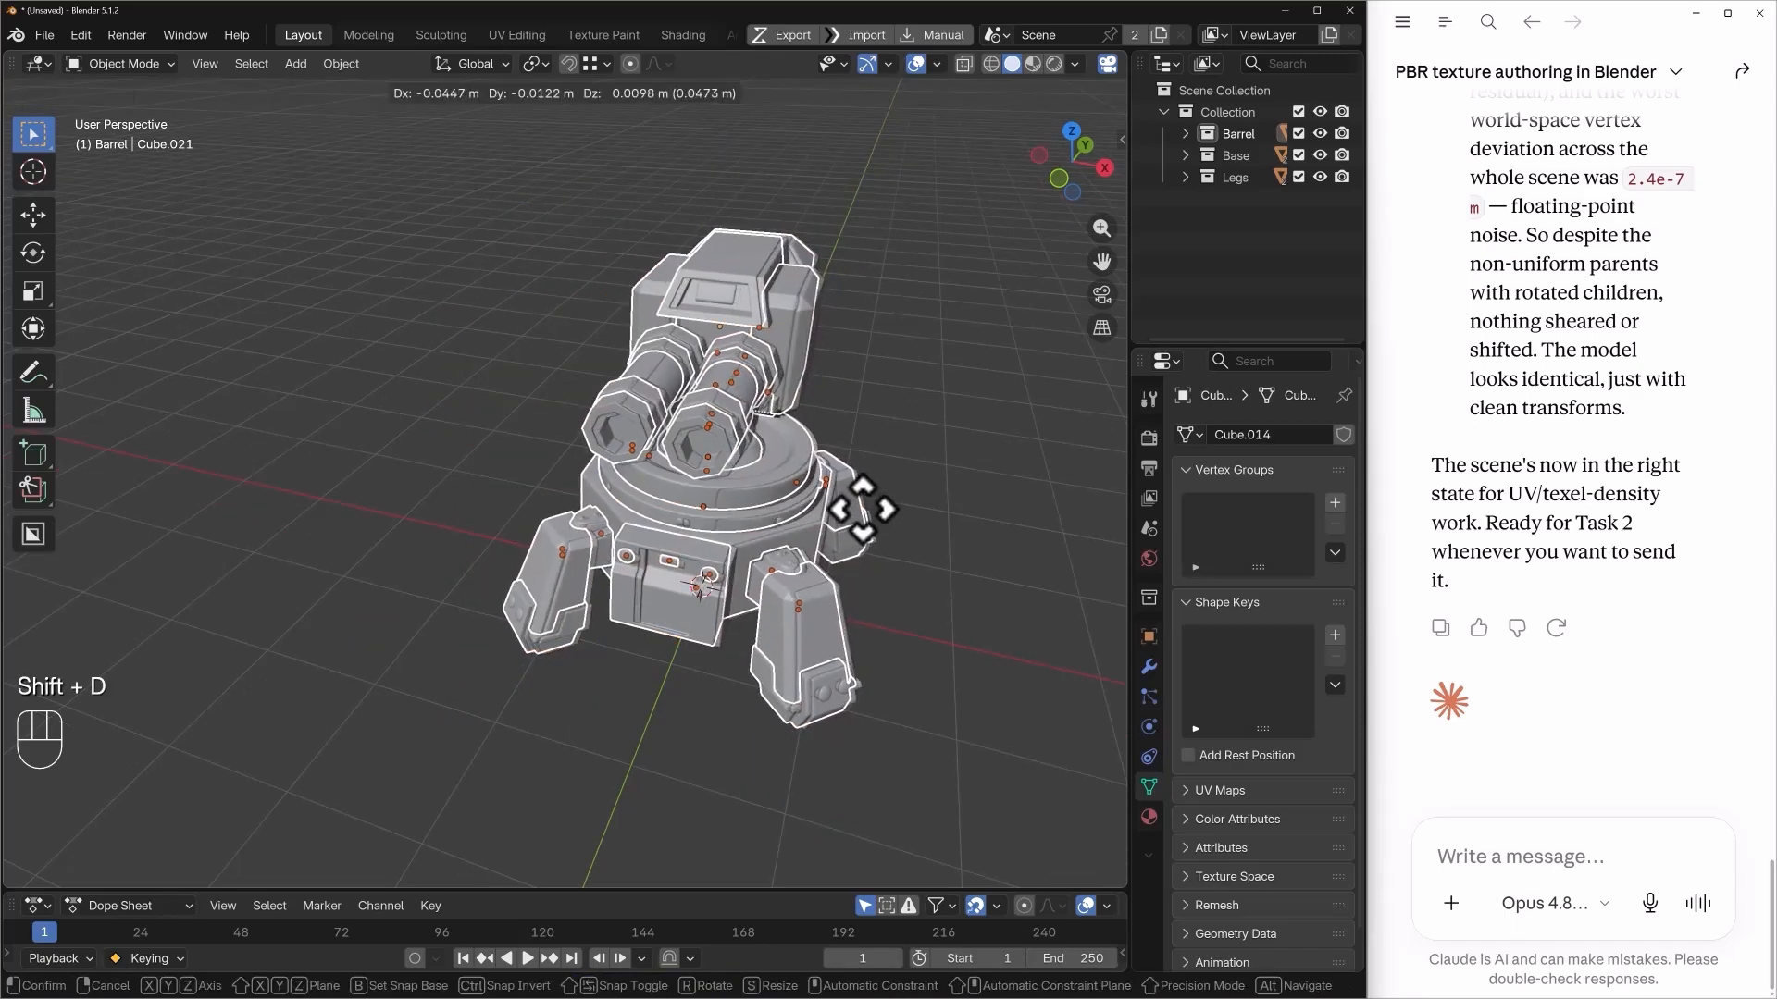
{"action": "key", "text": "x"}
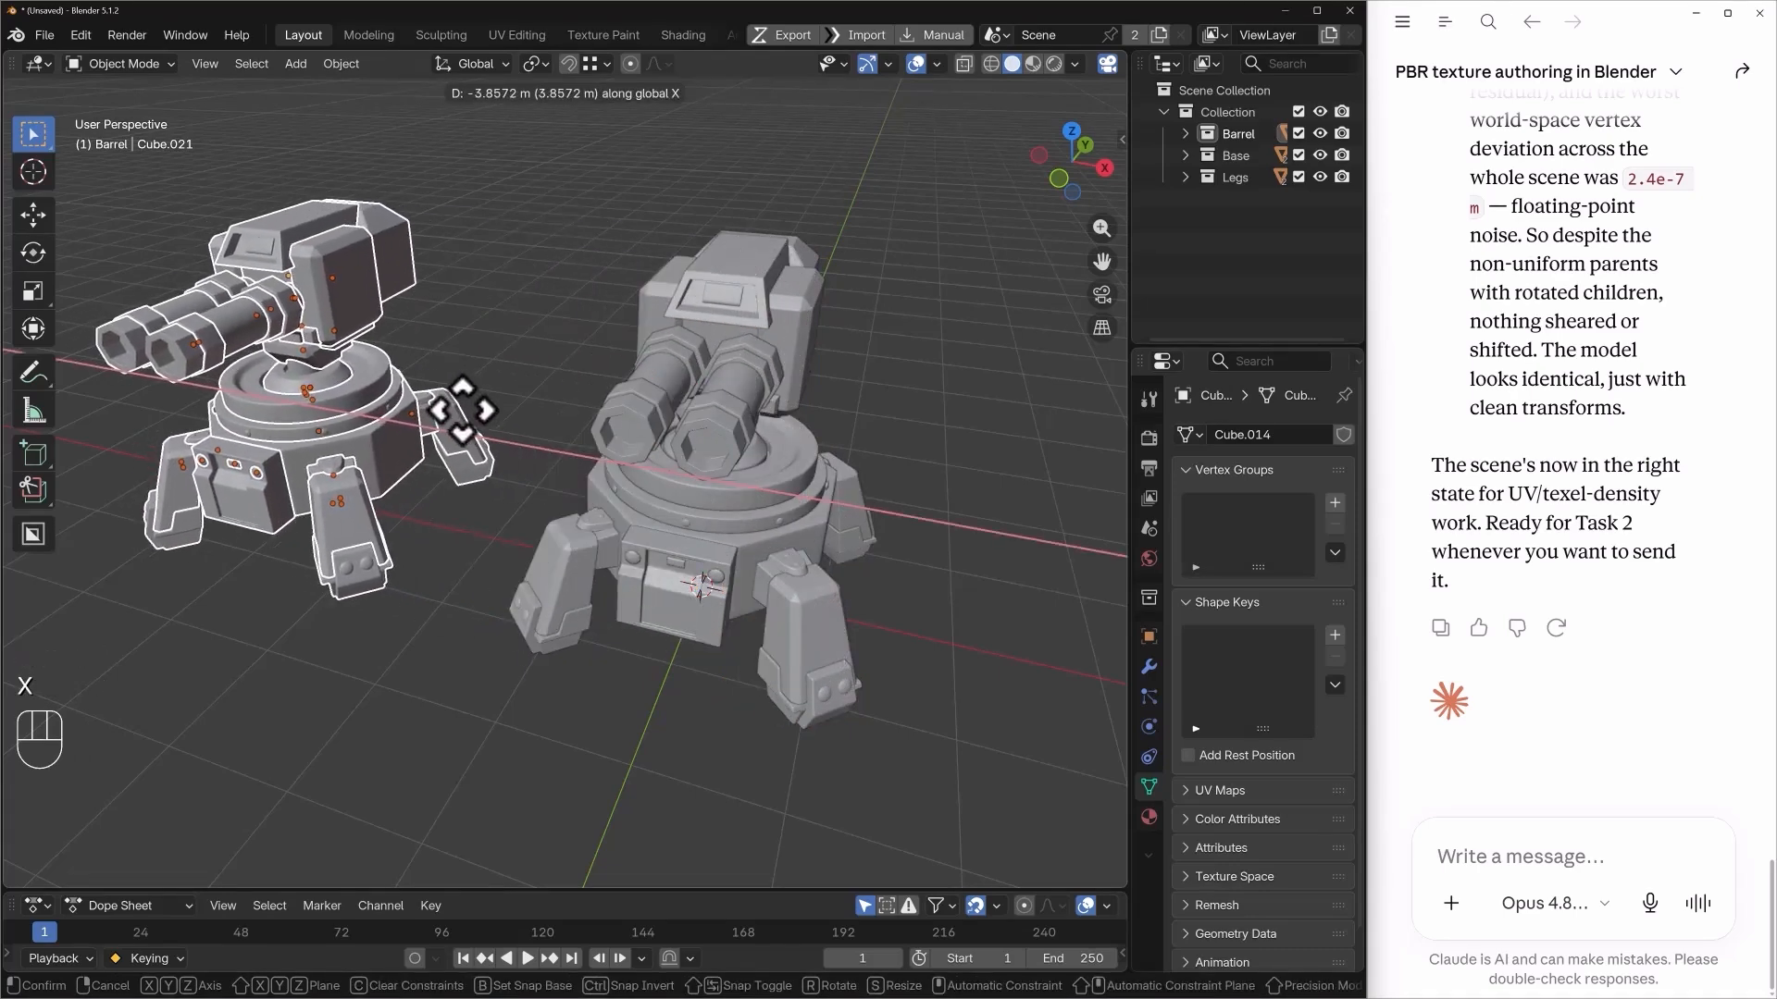
{"action": "left_click", "coordinate": [463, 410]}
{"action": "key", "text": "KP_Decimal"}
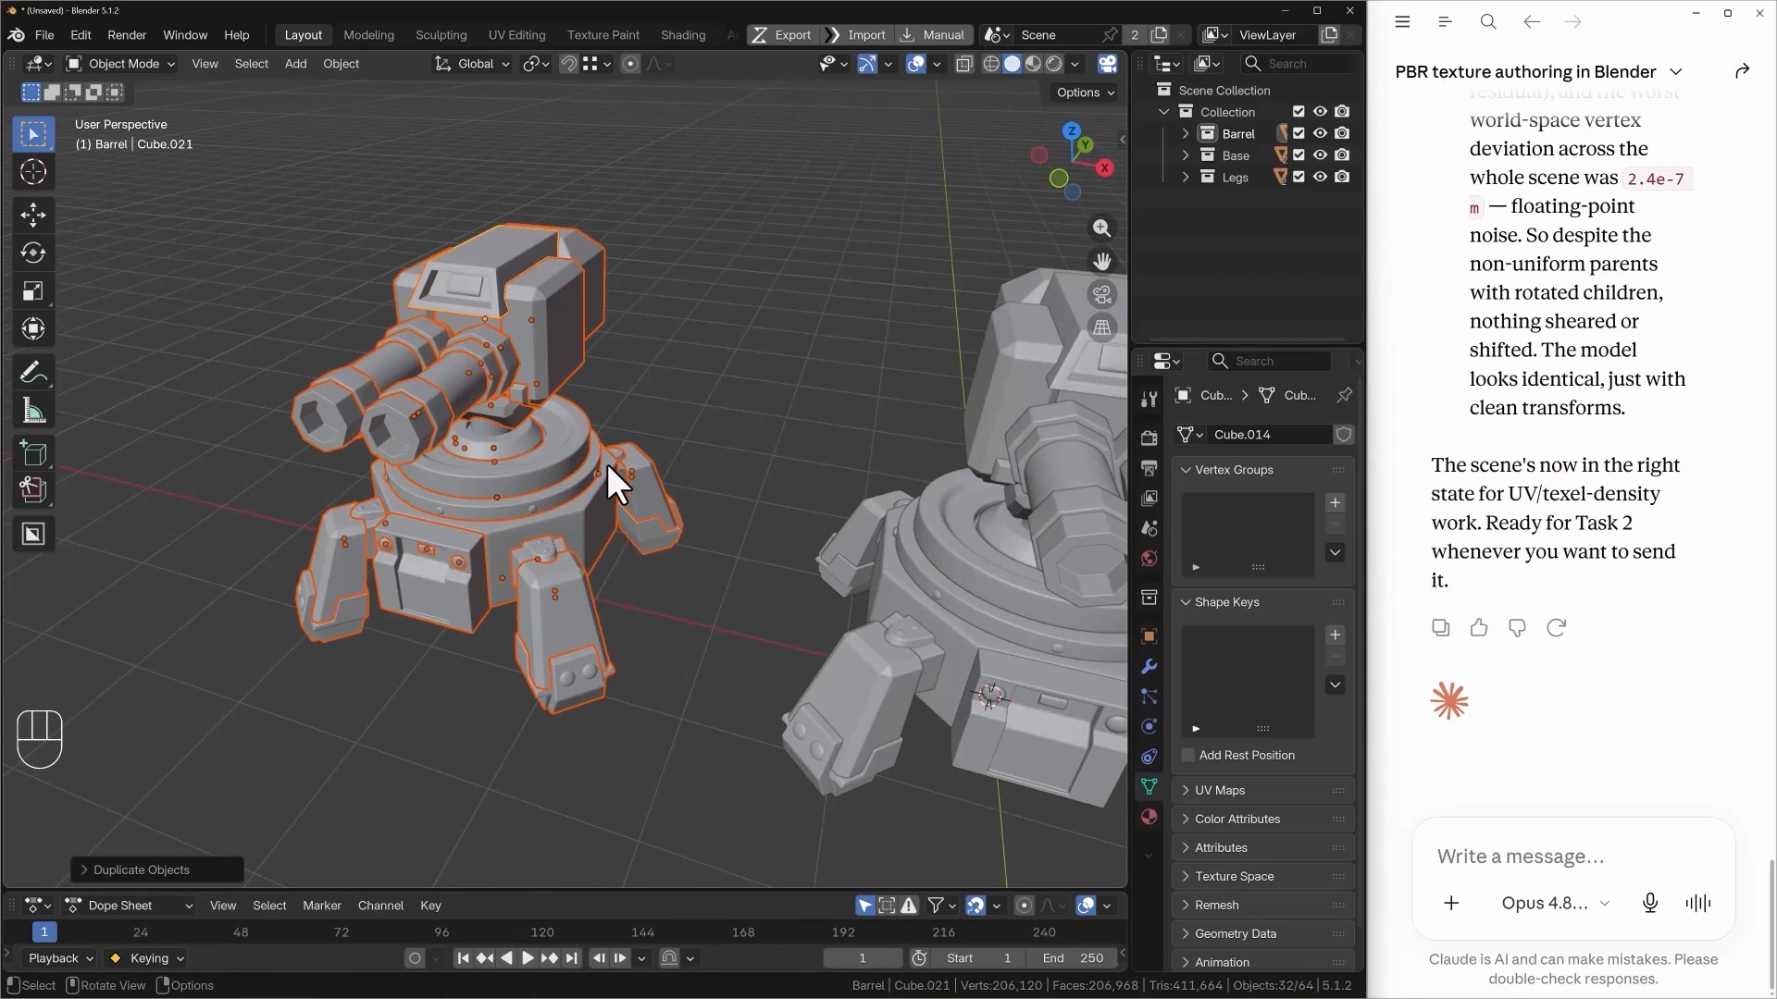
- Move the duplicated turret's objects into a new collection named Reference Model
{"action": "key", "text": "m"}
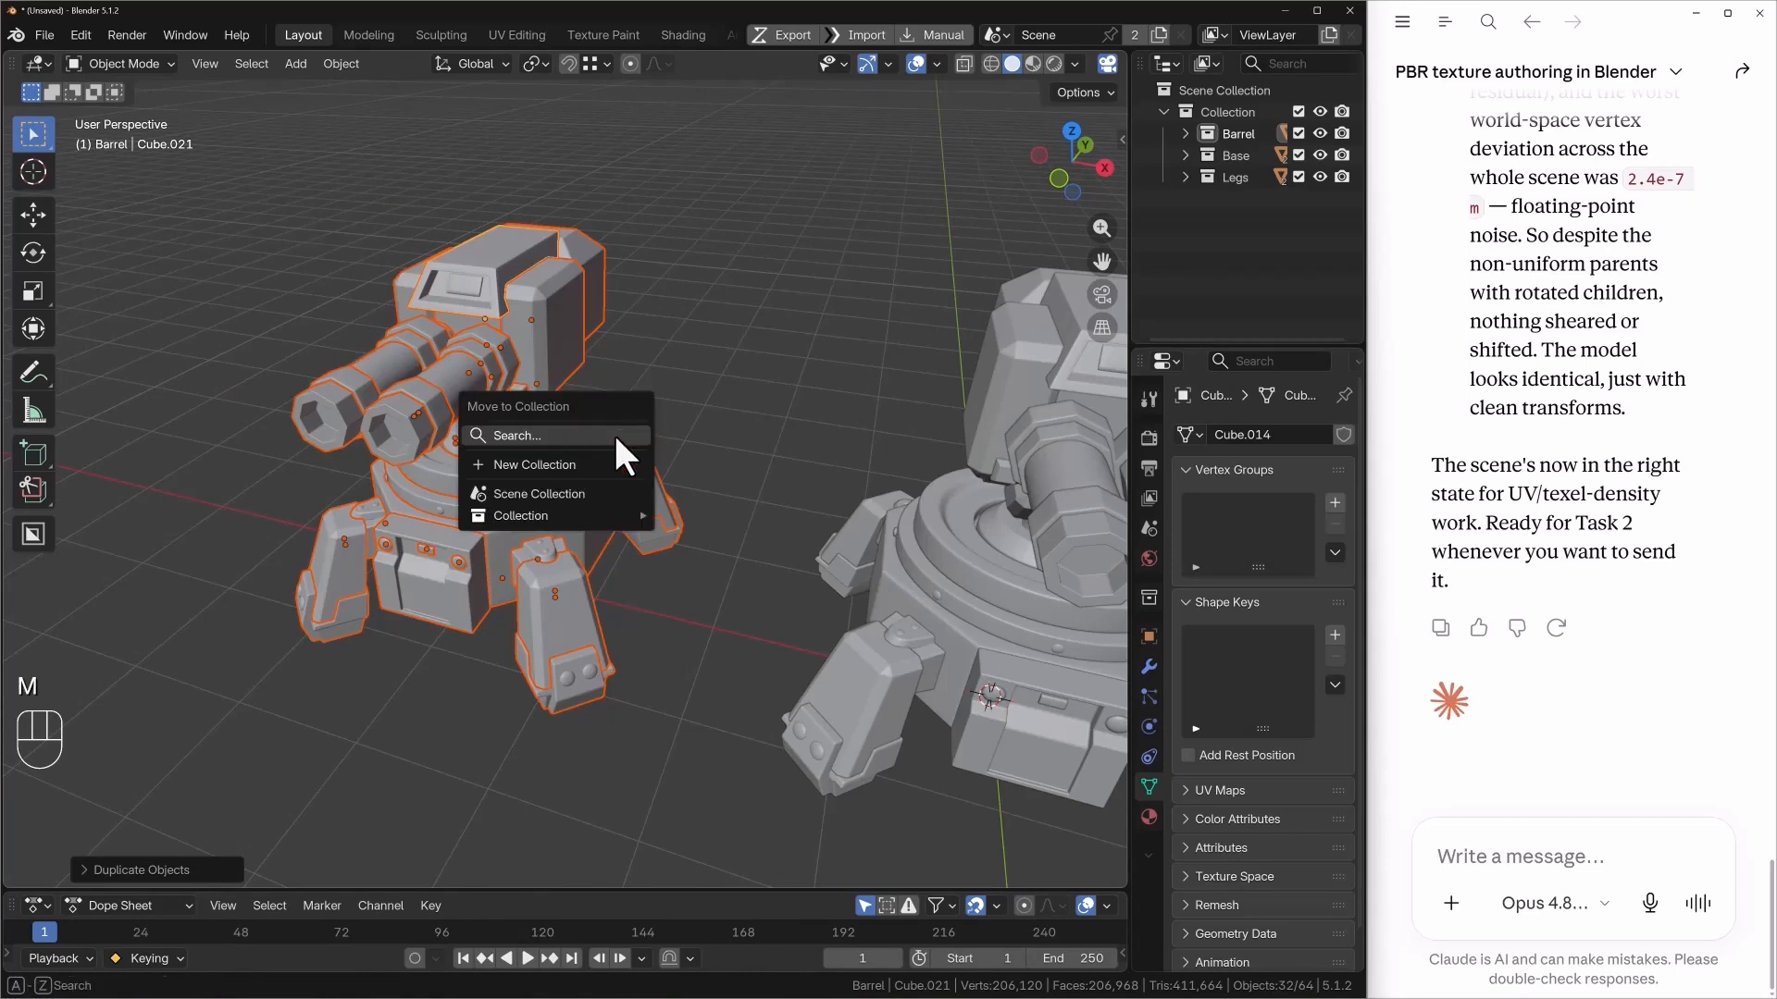
{"action": "left_click", "coordinate": [542, 463]}
{"action": "type", "text": "Reference Model"}
{"action": "key", "text": "Return"}
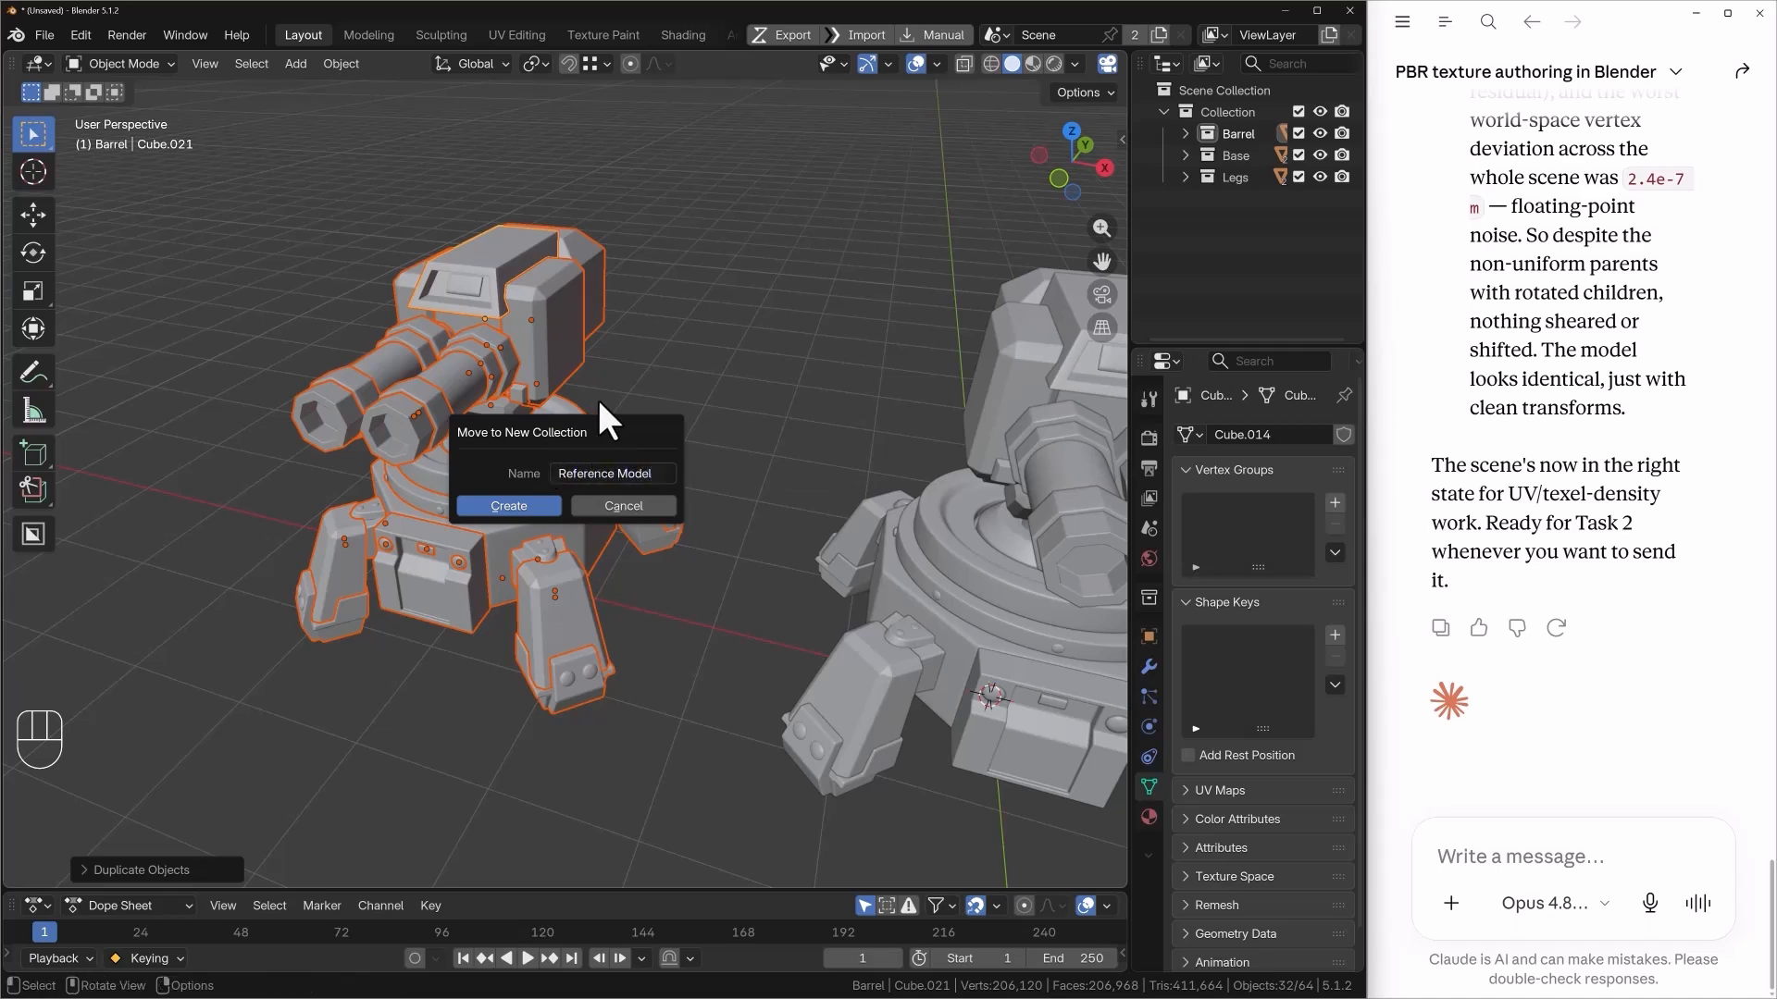
{"action": "key", "text": "Return"}
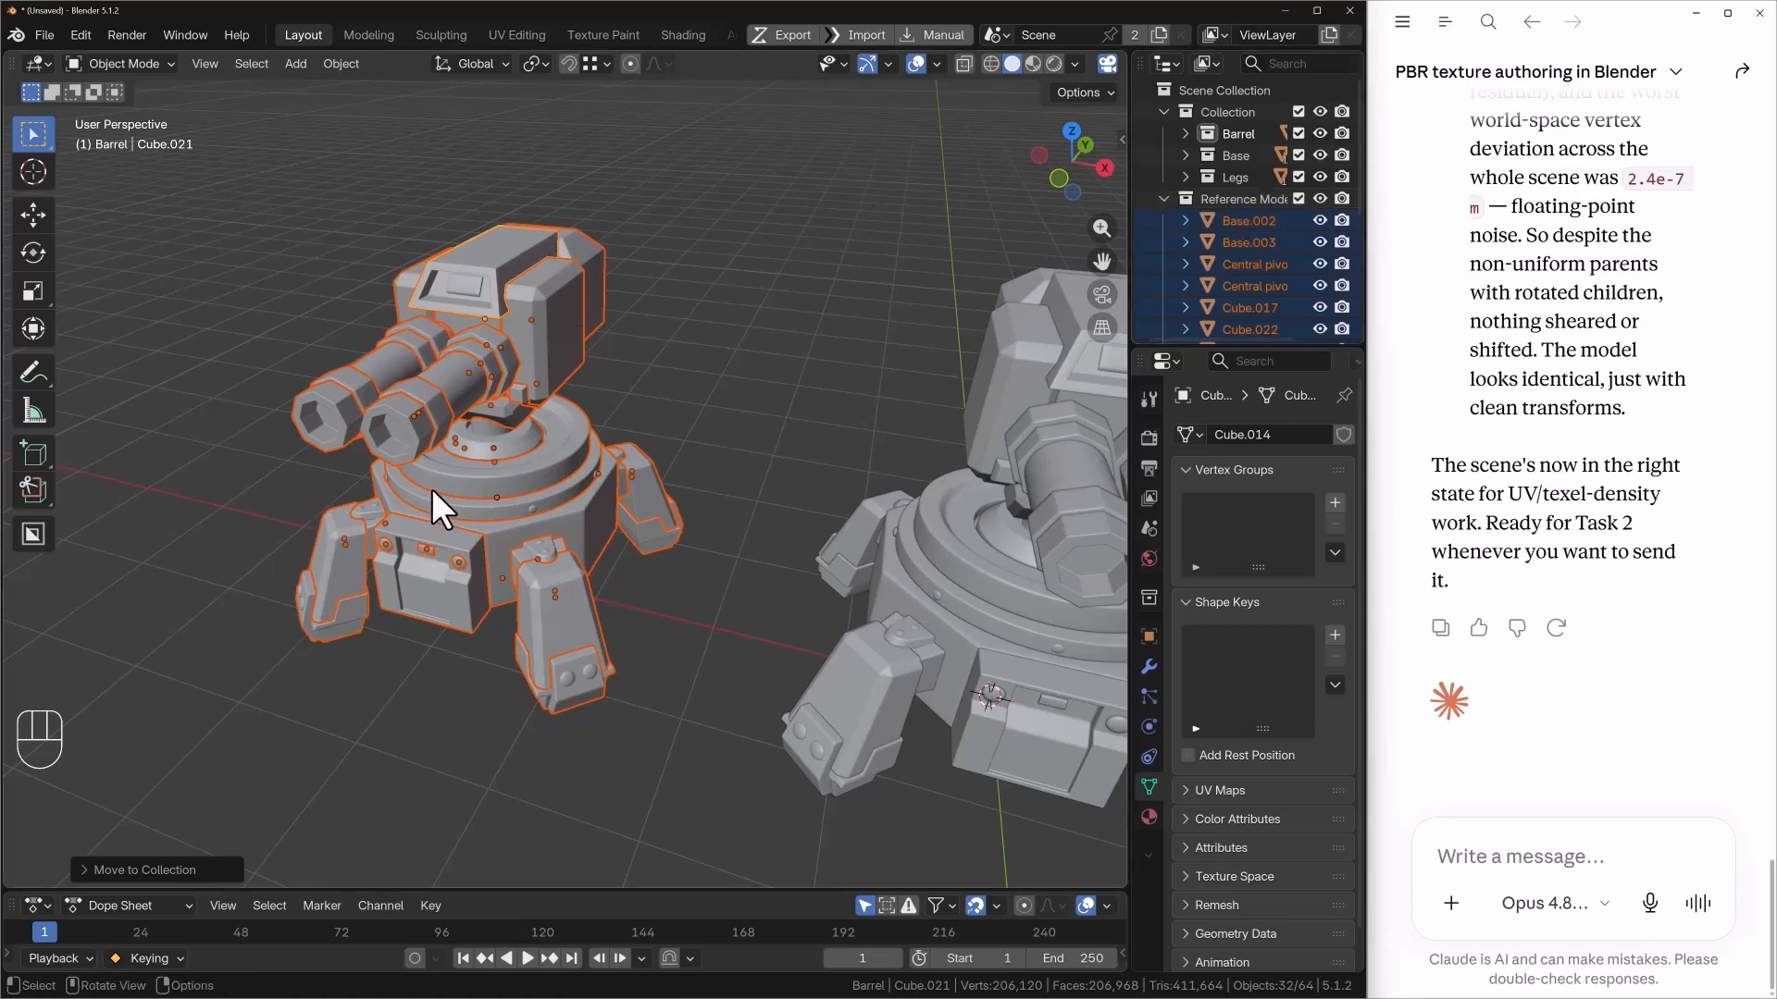
- Switch the viewport shading to Material Preview and inspect the materials on both turrets
{"action": "key", "text": "z"}
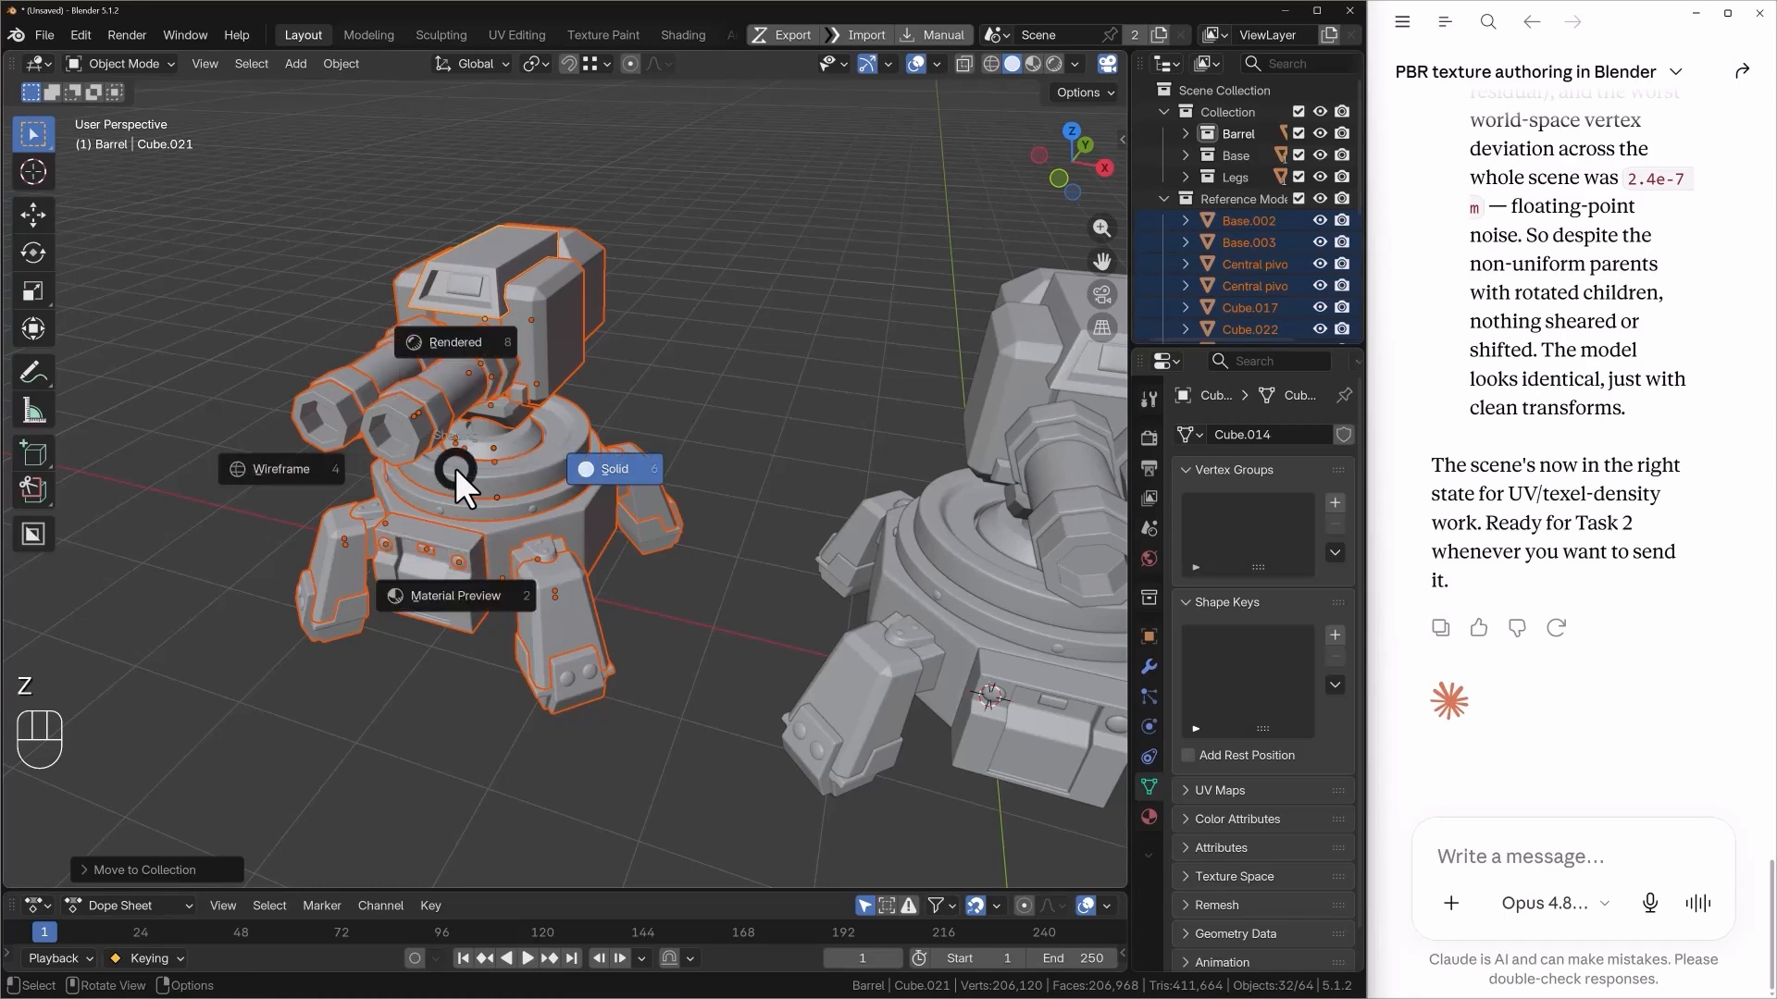
{"action": "left_click", "coordinate": [459, 597]}
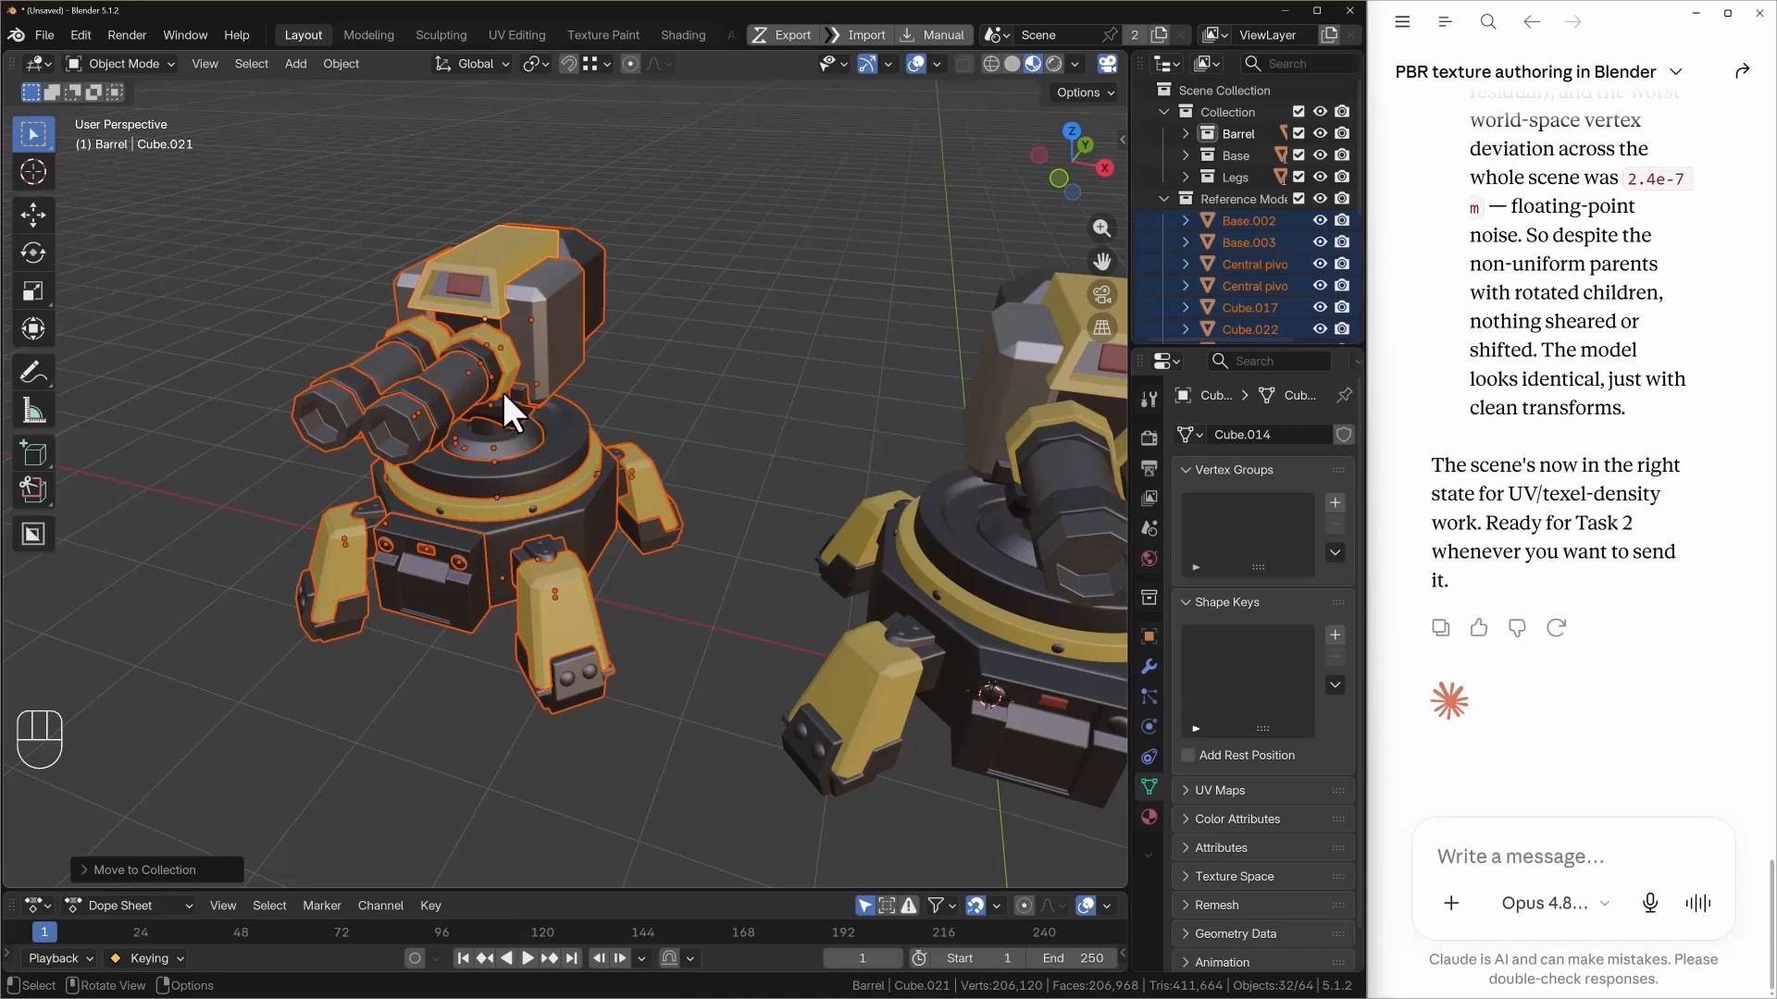
{"action": "scroll", "coordinate": [849, 513], "scroll_direction": "down", "scroll_amount": 3}
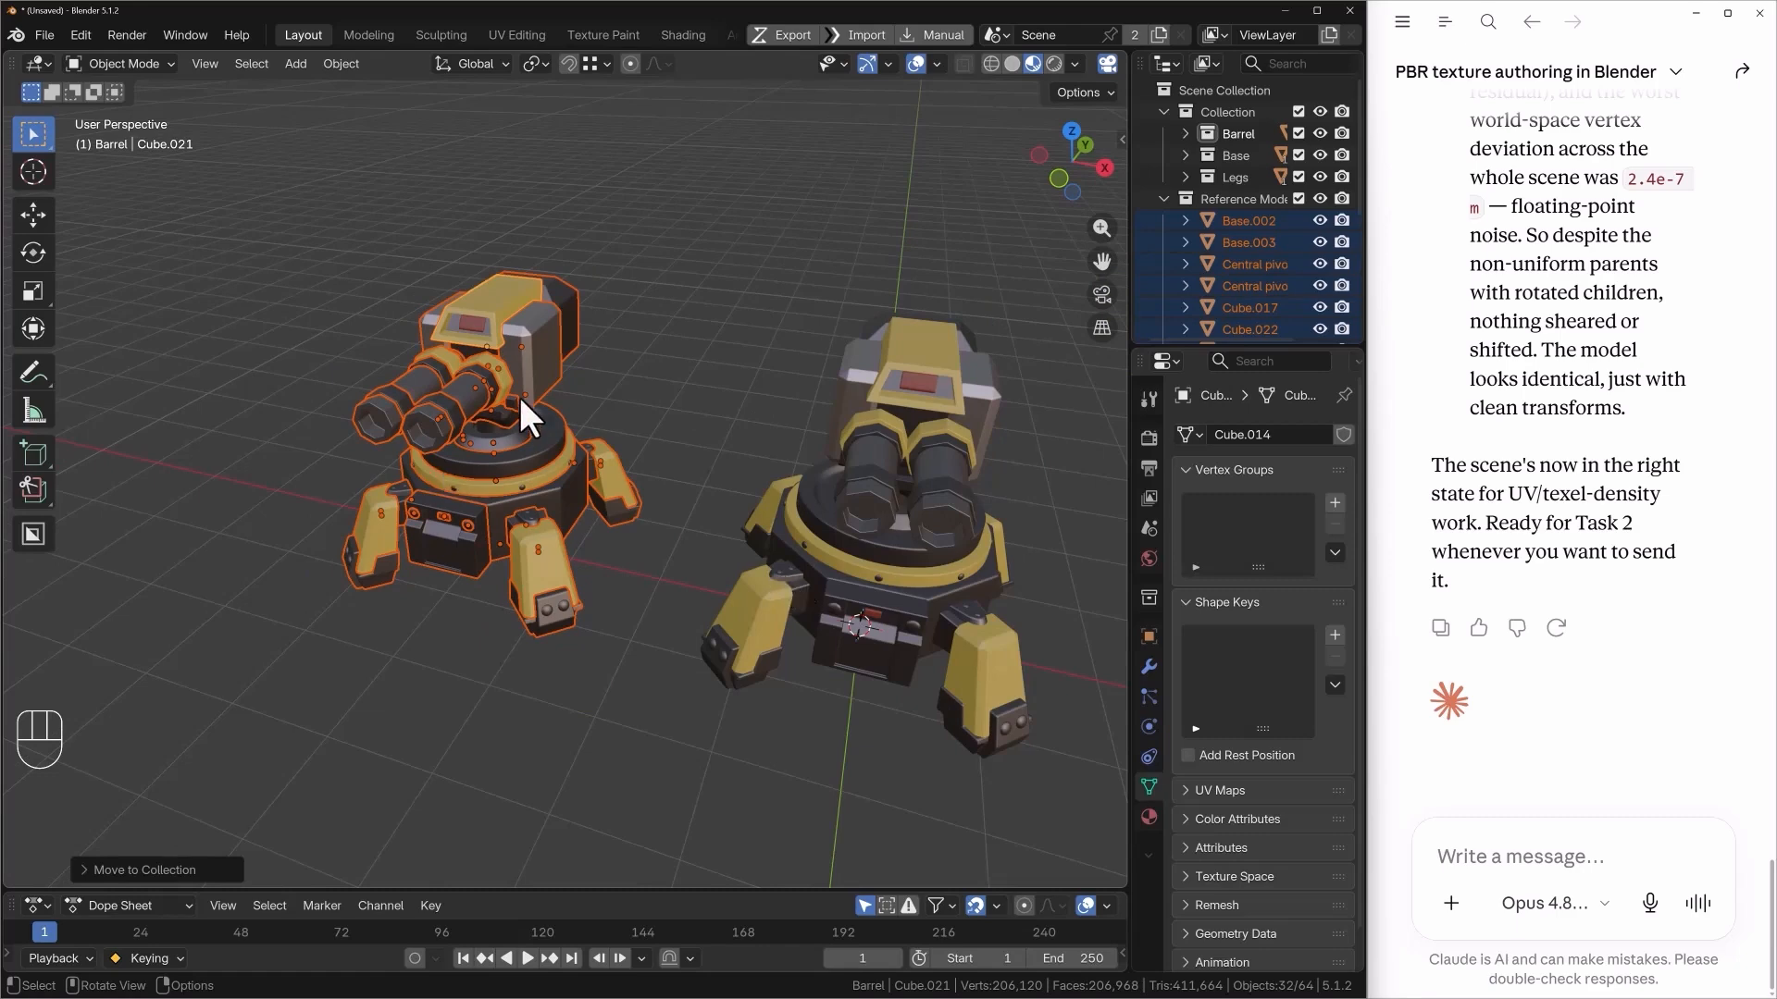
{"action": "scroll", "coordinate": [508, 402], "scroll_direction": "up", "scroll_amount": 2}
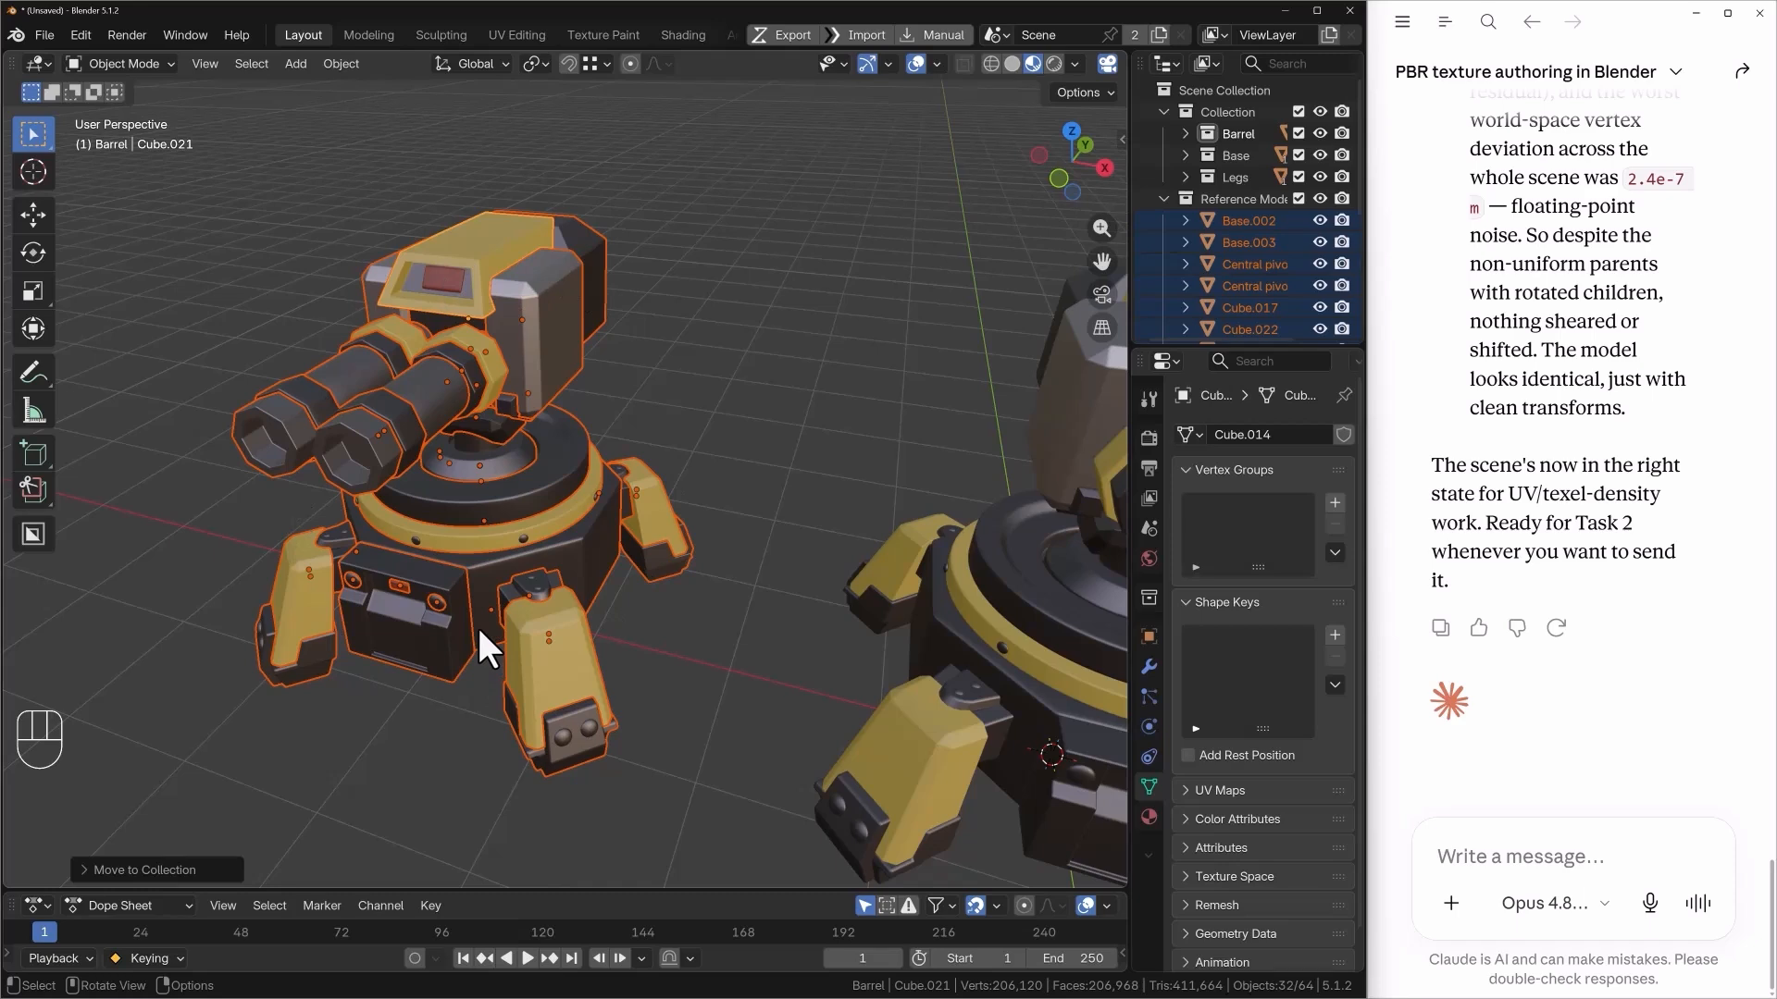
- Show the selectability toggles in the Outliner and disable viewport selection for the Reference Model collection
{"action": "left_click_drag", "start_coordinate": [450, 574], "coordinate": [540, 433], "text": "alt"}
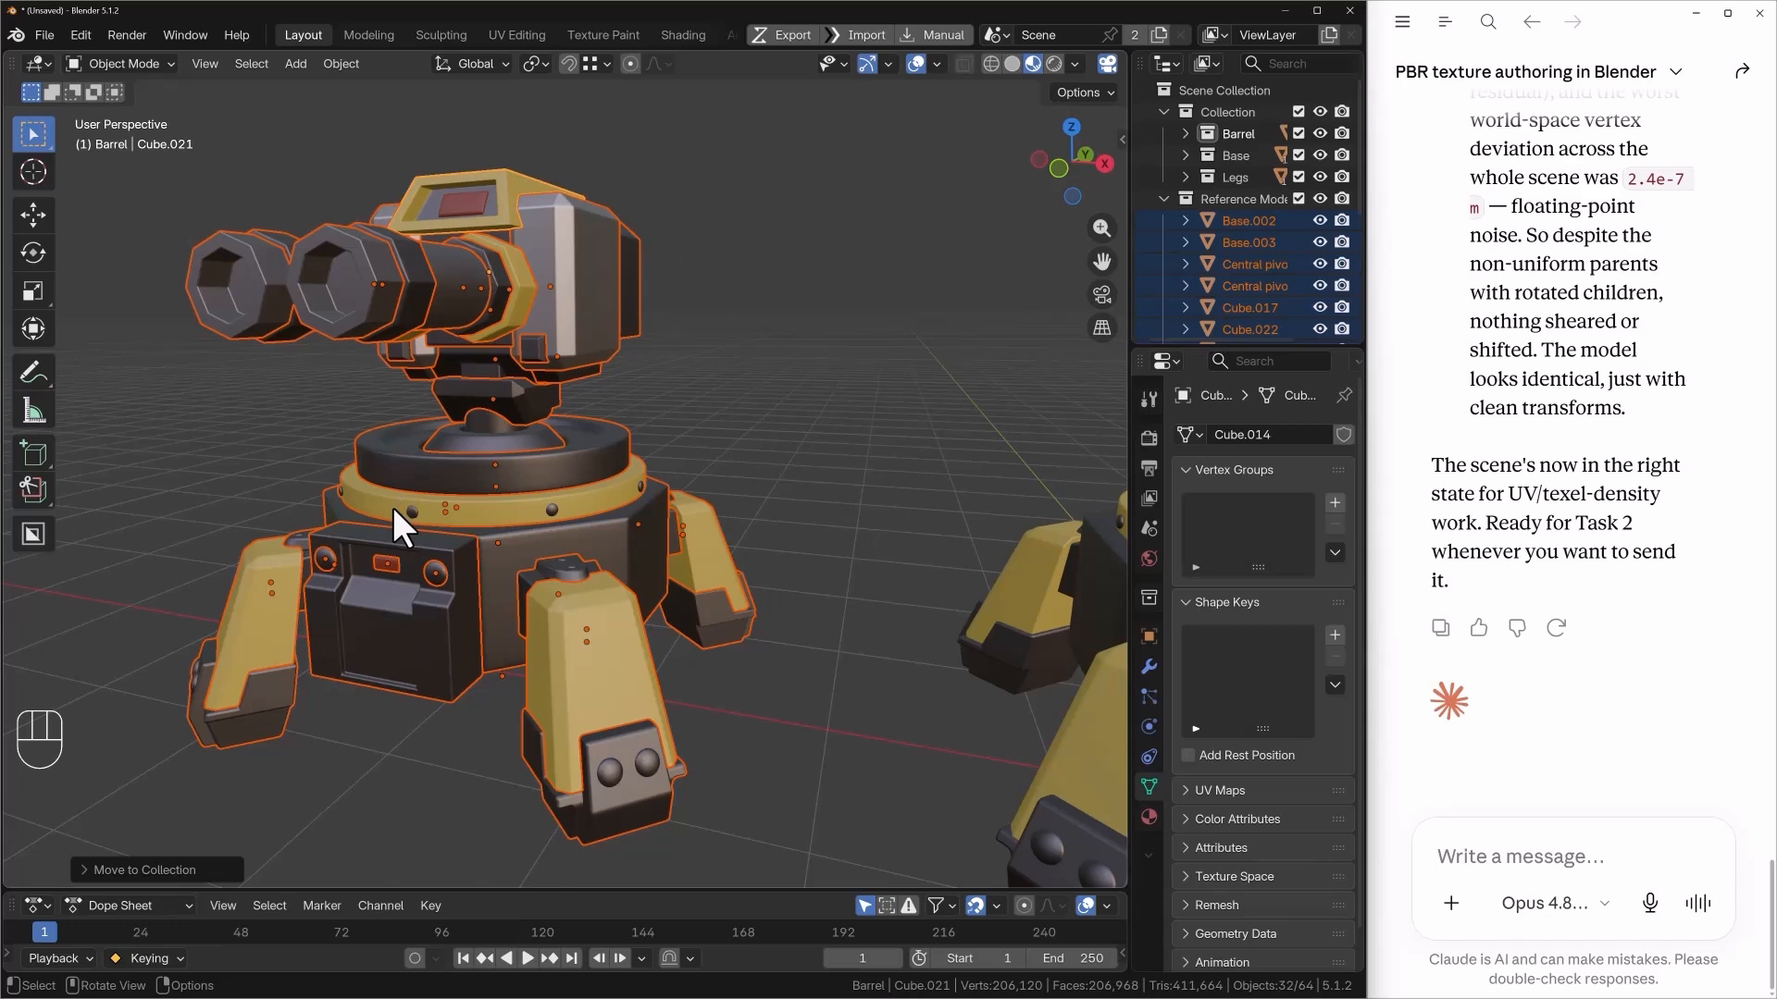
{"action": "right_click", "coordinate": [557, 398]}
{"action": "left_click", "coordinate": [1163, 199]}
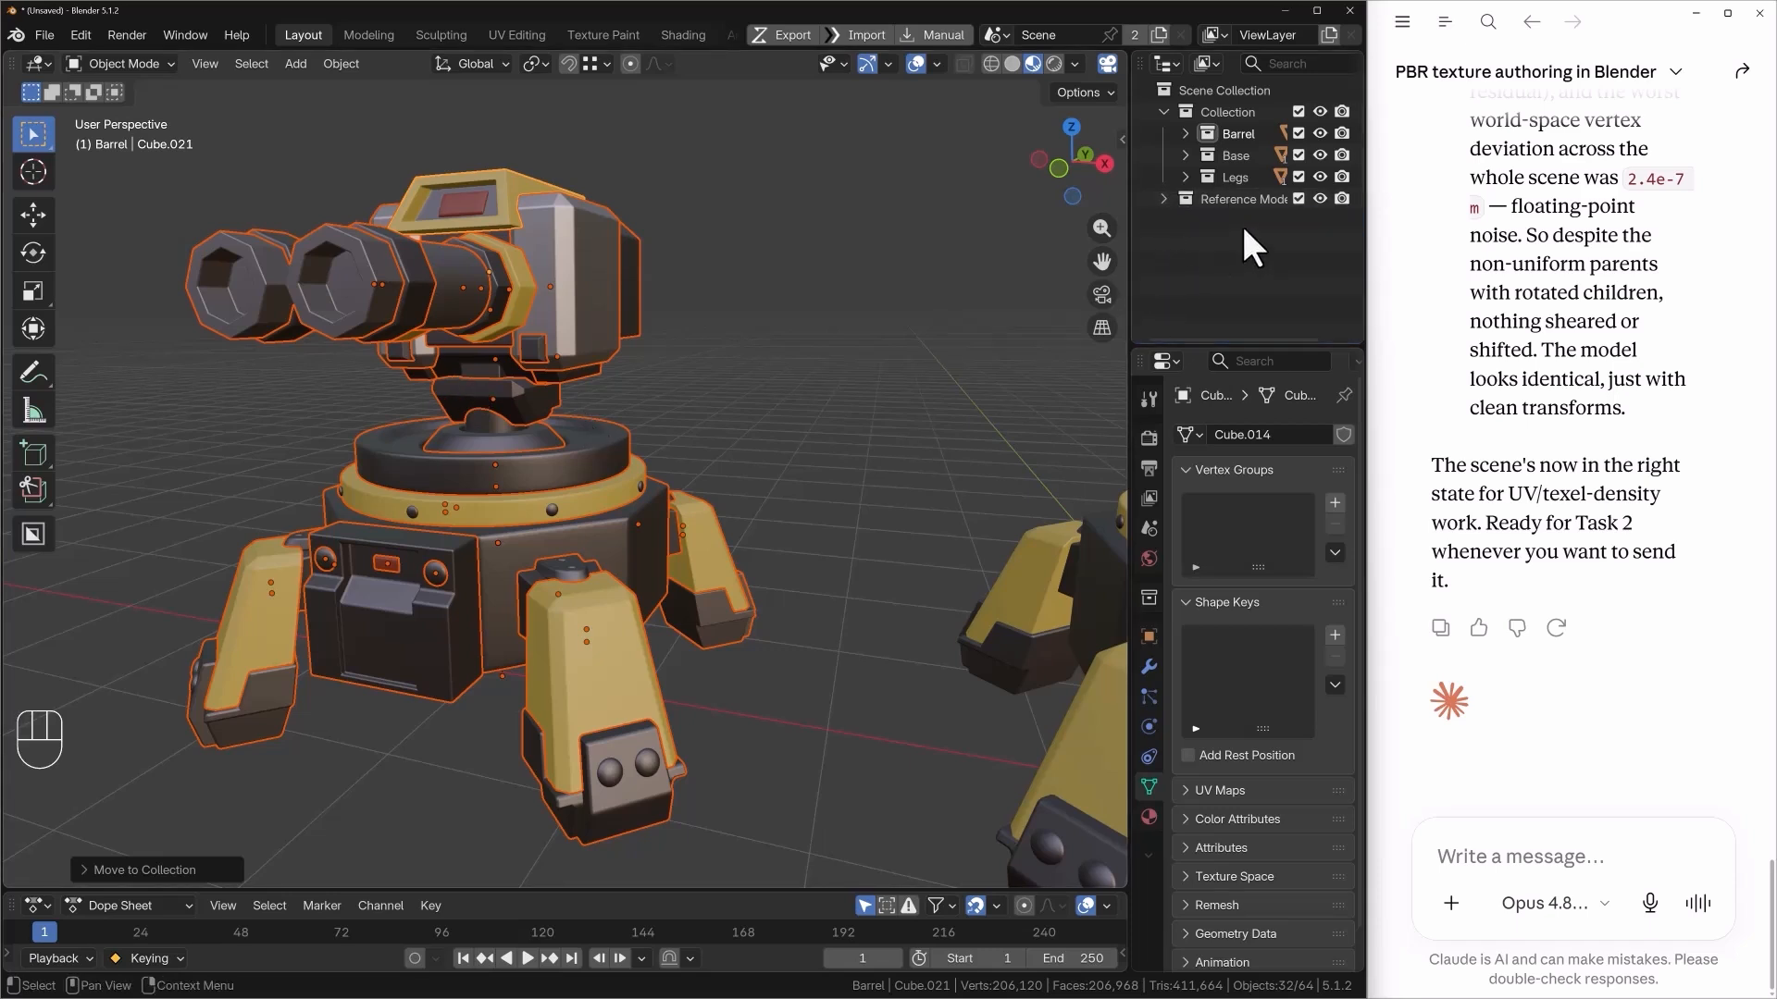
{"action": "left_click", "coordinate": [1227, 199]}
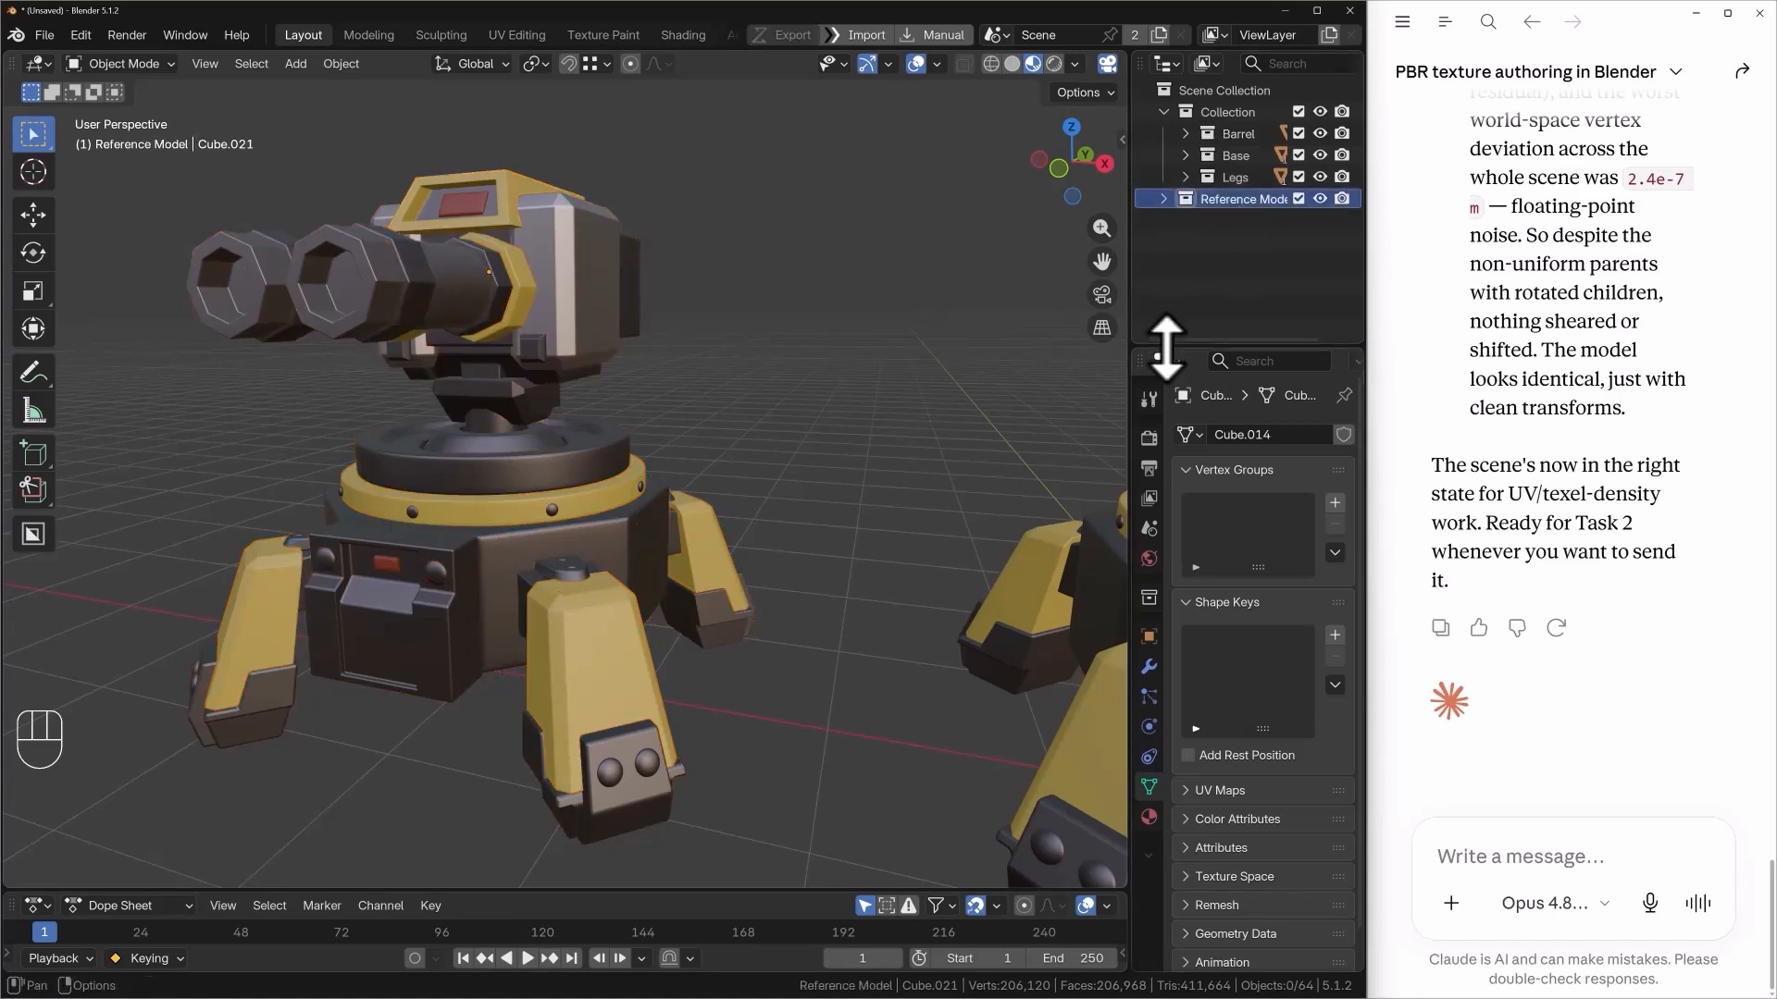
{"action": "scroll", "coordinate": [1245, 63], "scroll_direction": "down", "scroll_amount": 3}
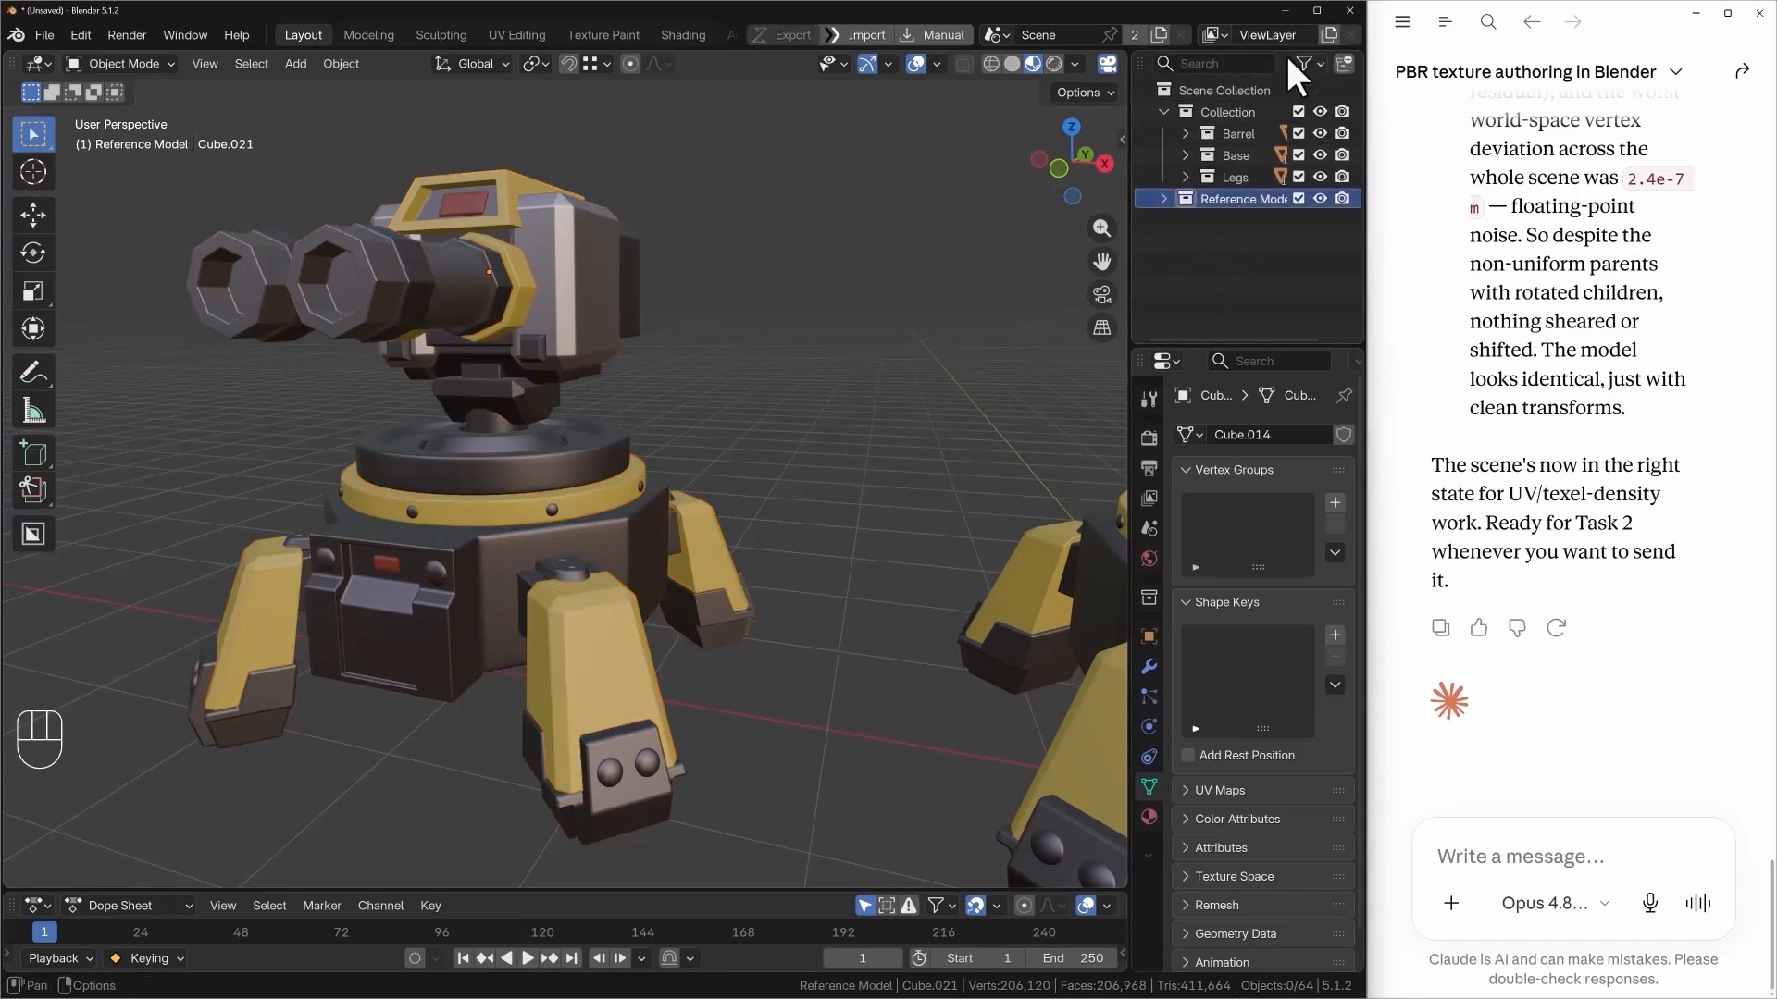
{"action": "left_click", "coordinate": [1318, 65]}
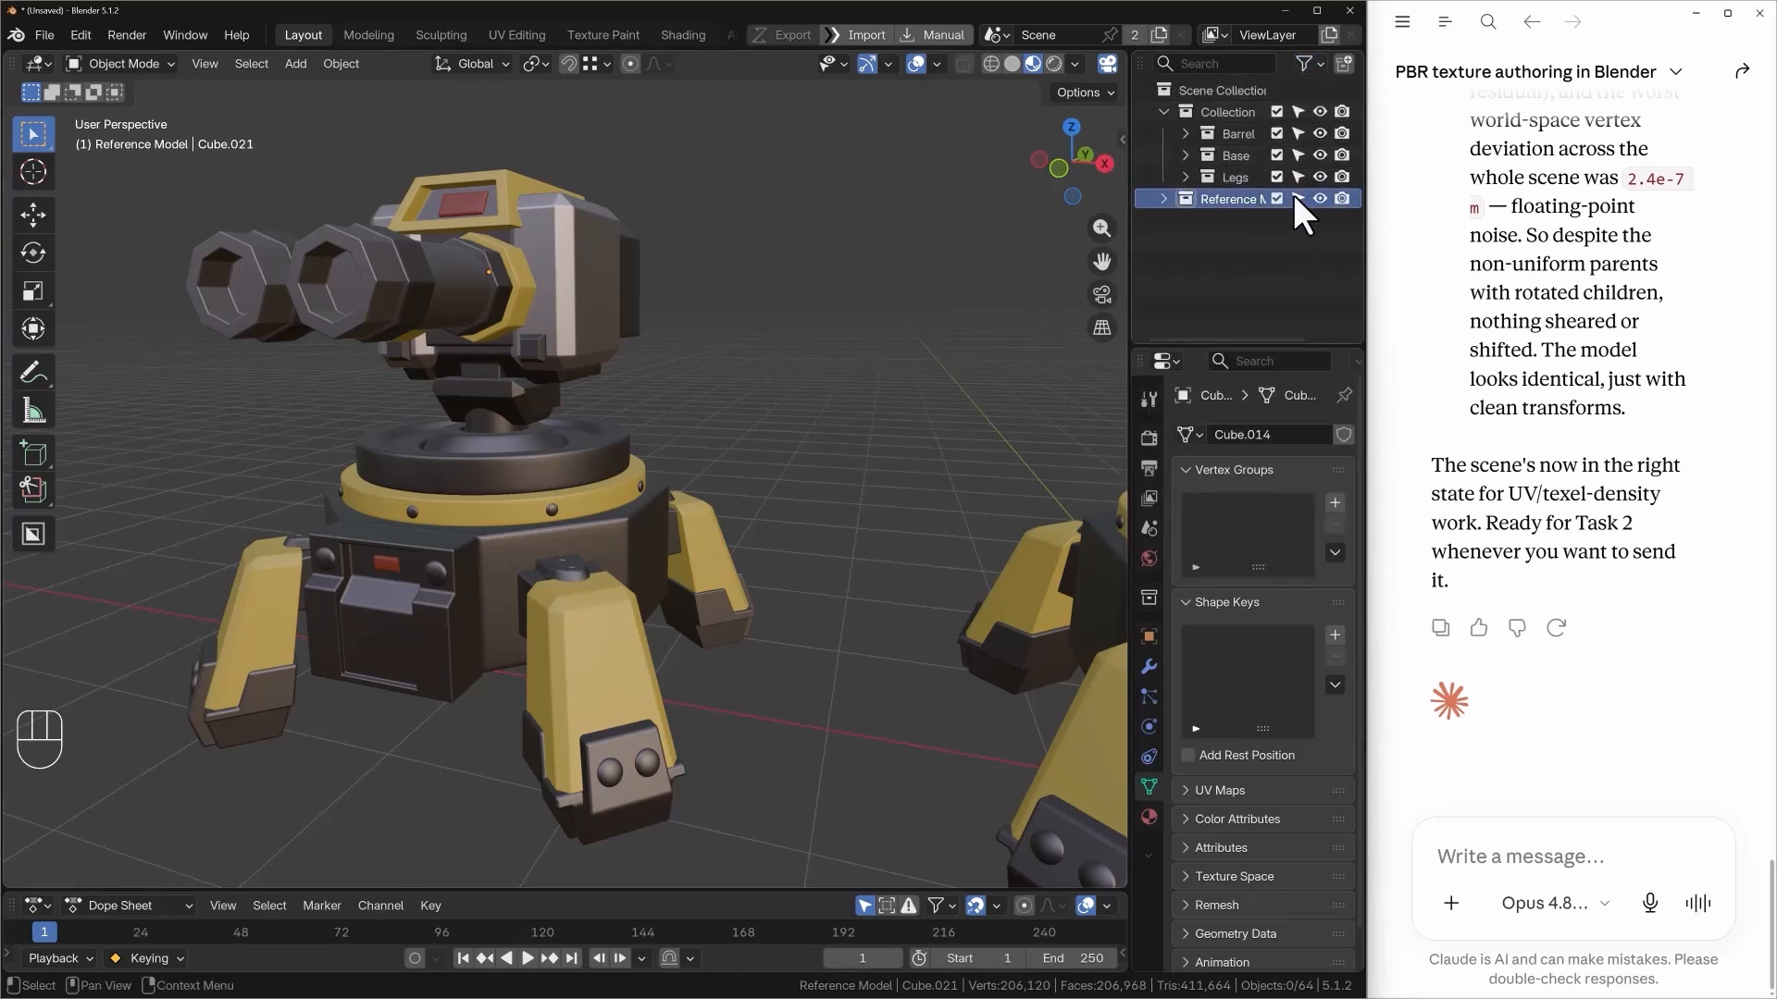
{"action": "left_click", "coordinate": [1163, 199]}
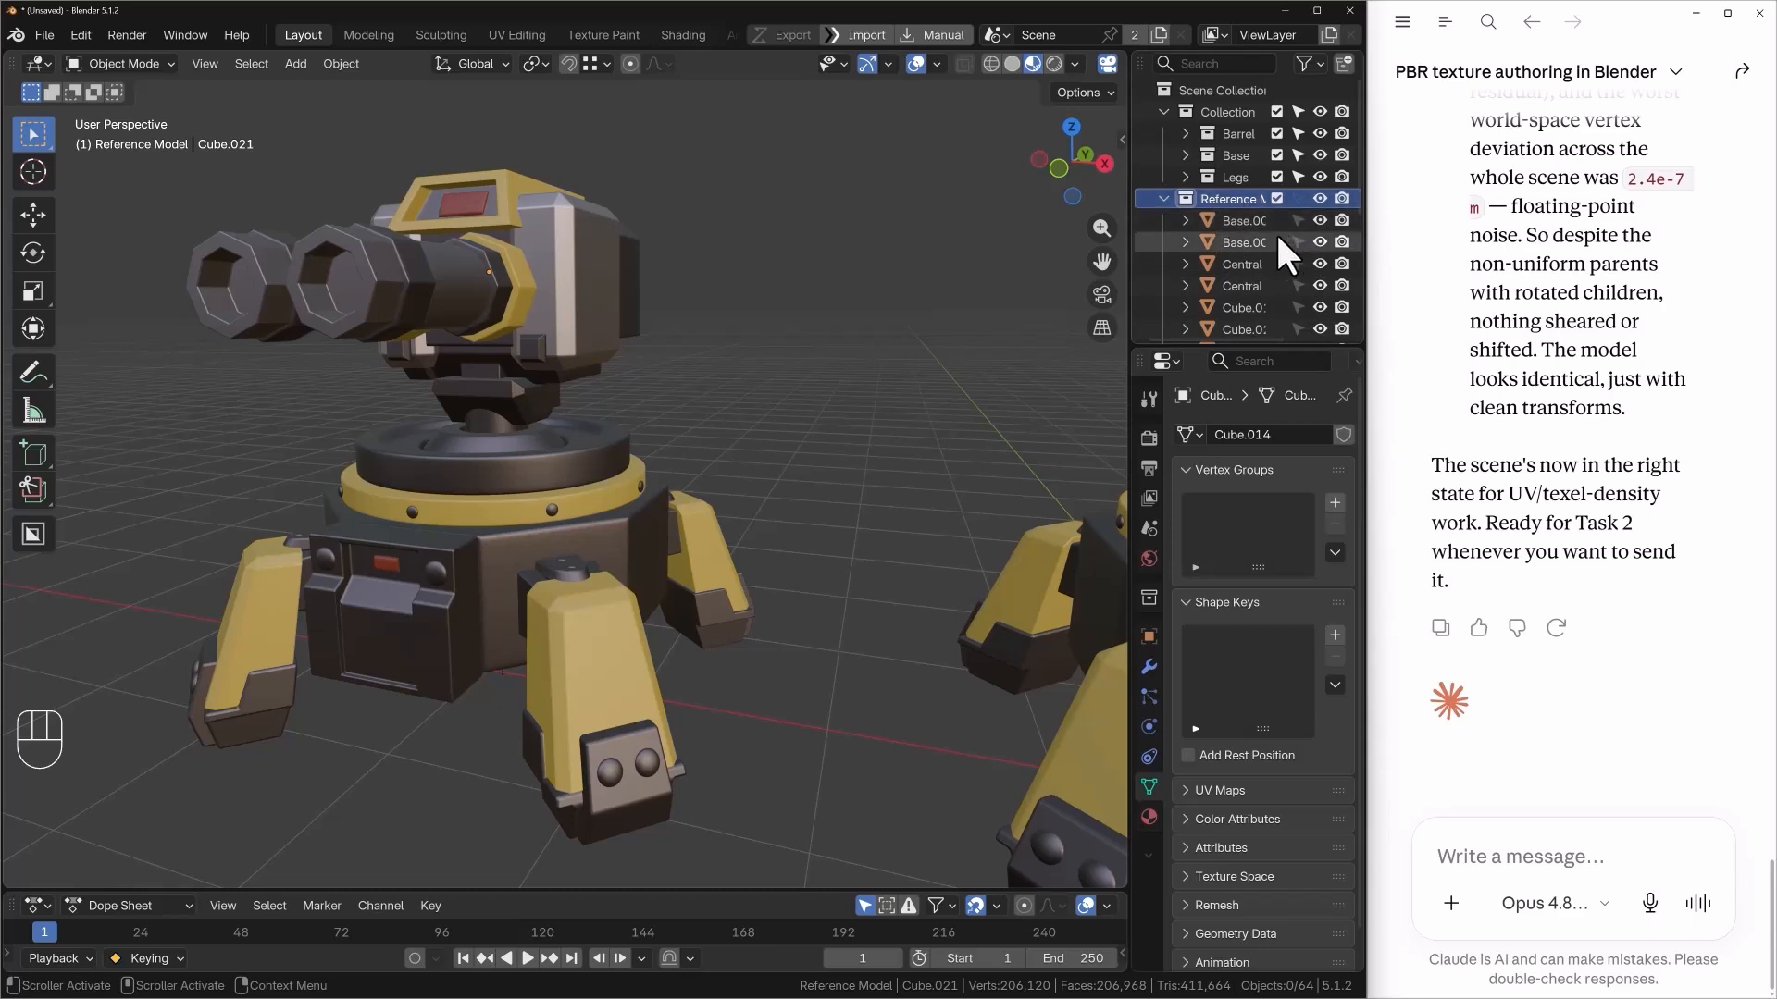
{"action": "middle_click", "coordinate": [597, 402], "text": "alt"}
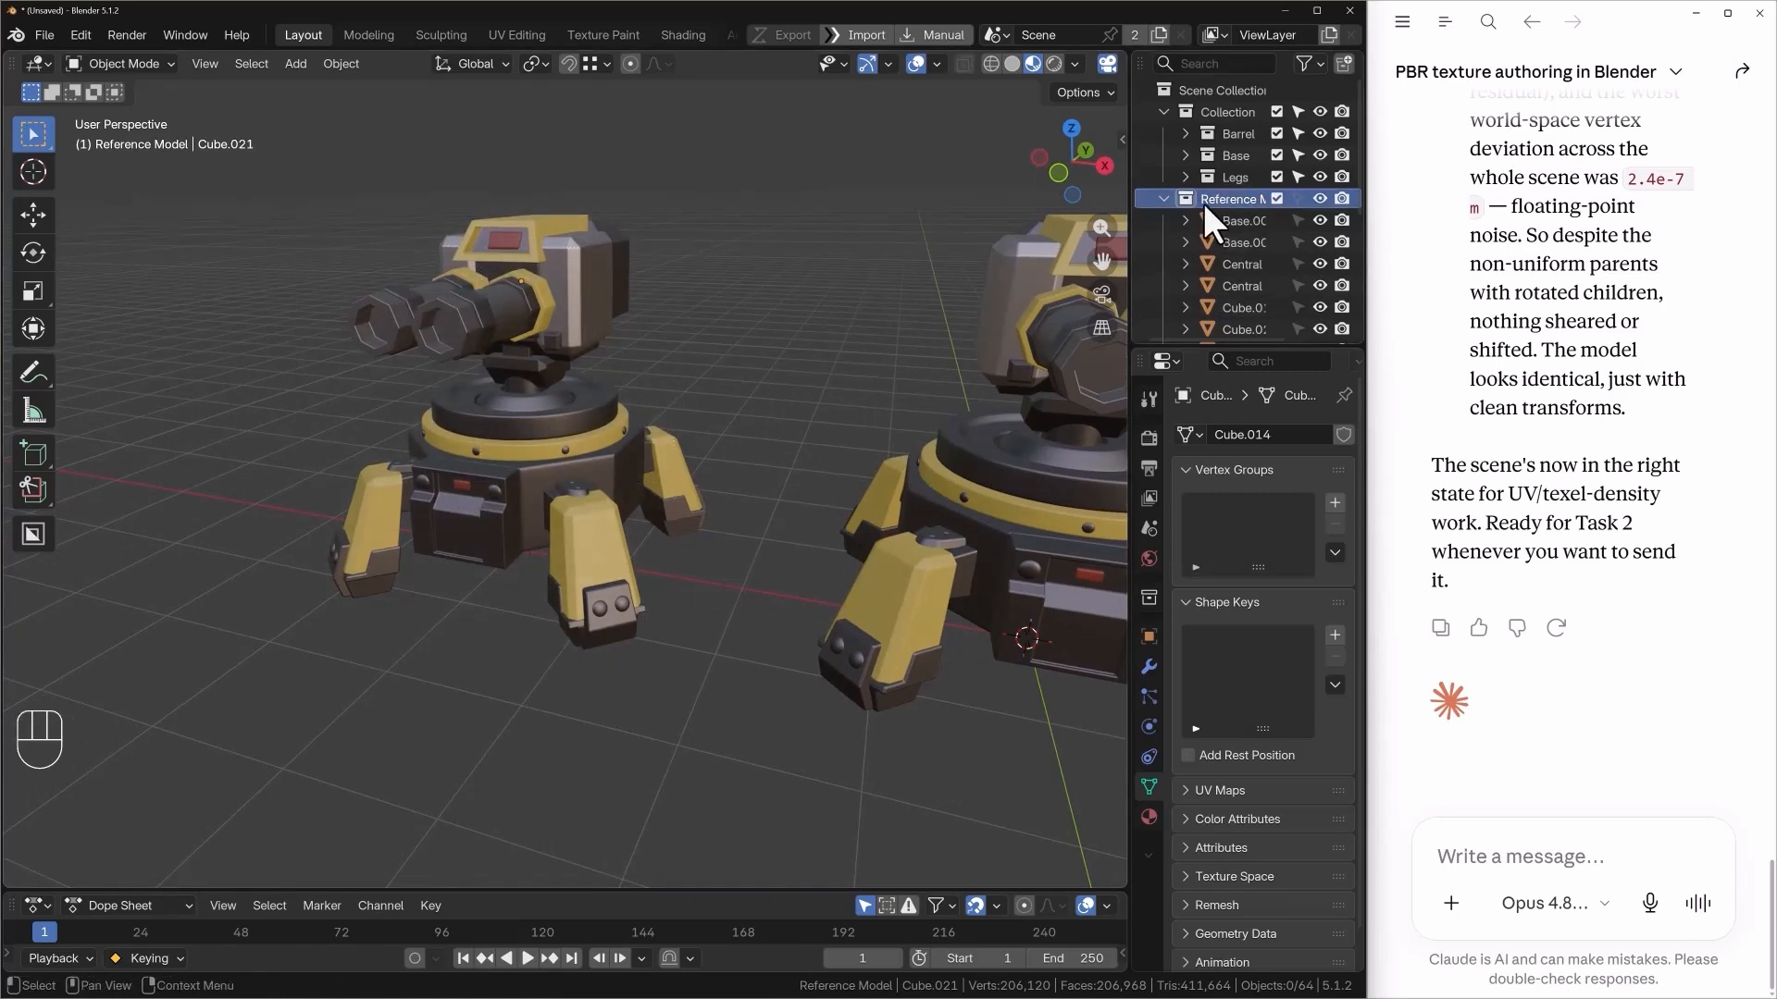
{"action": "left_click_drag", "start_coordinate": [824, 454], "coordinate": [733, 520], "text": "alt+shift"}
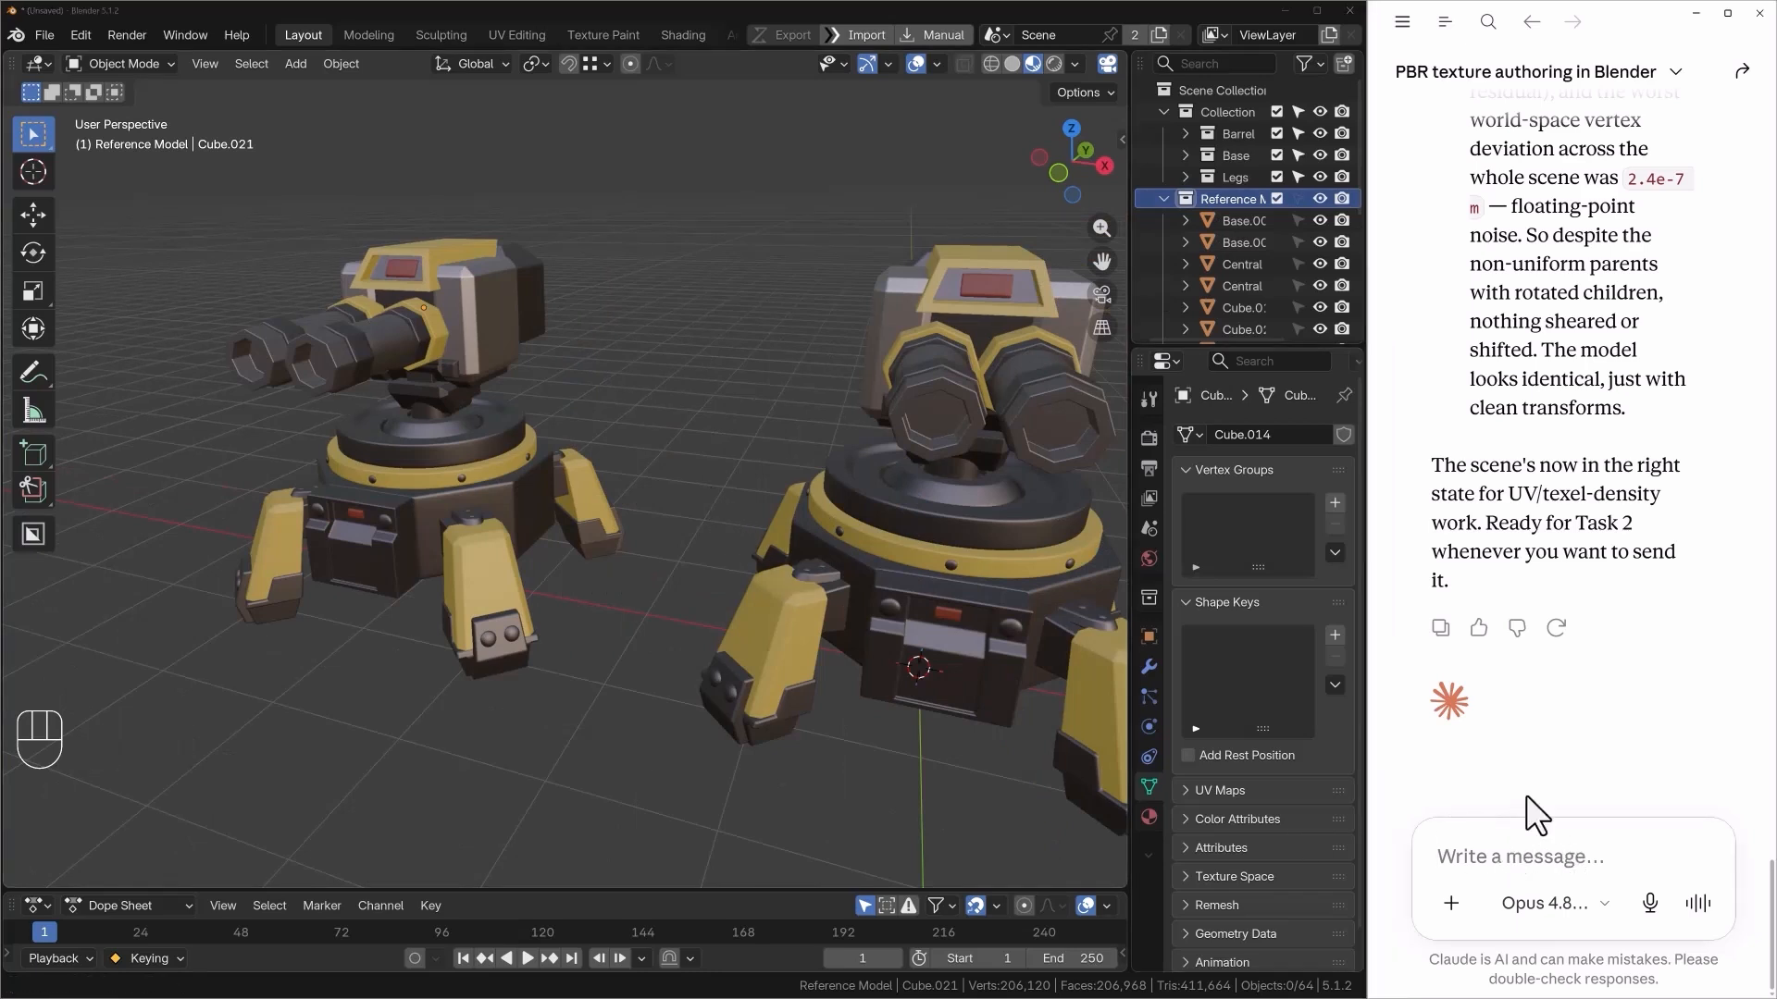
- Draft a note asking Claude to do nothing for now, only confirm understanding, and introduce the 2 main collections
{"action": "type", "text": "Note: "}
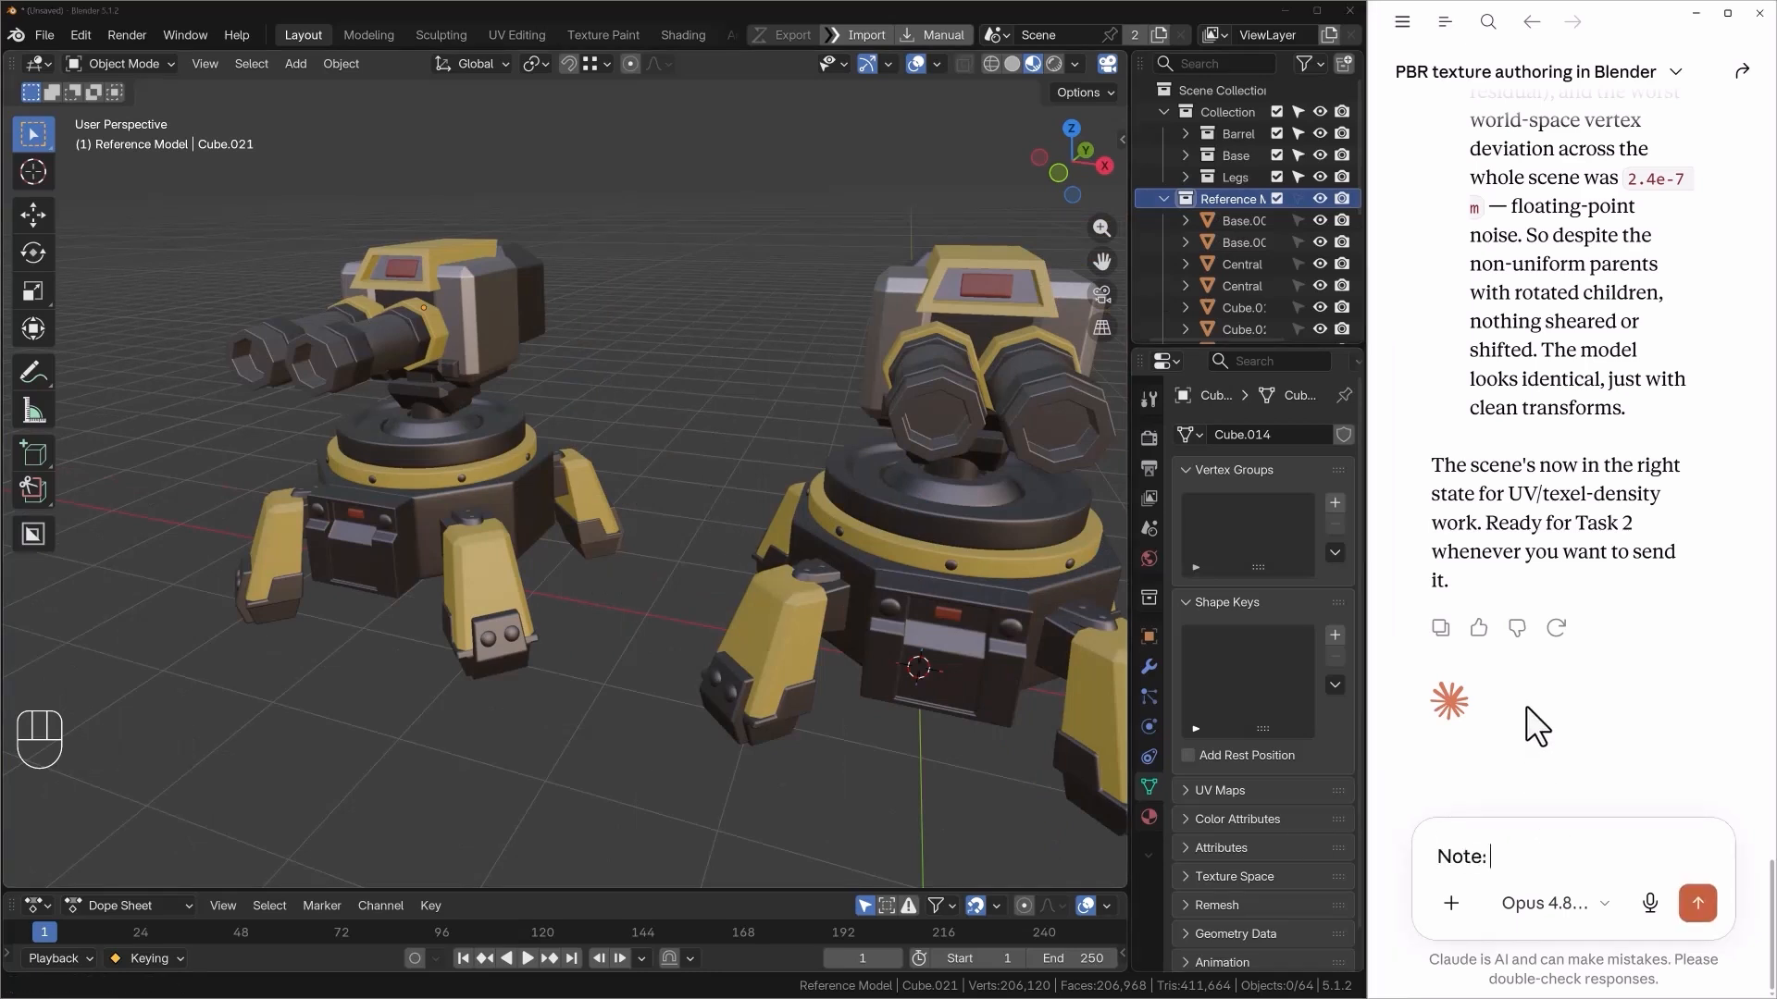
{"action": "type", "text": "You don't have to do anything for now"}
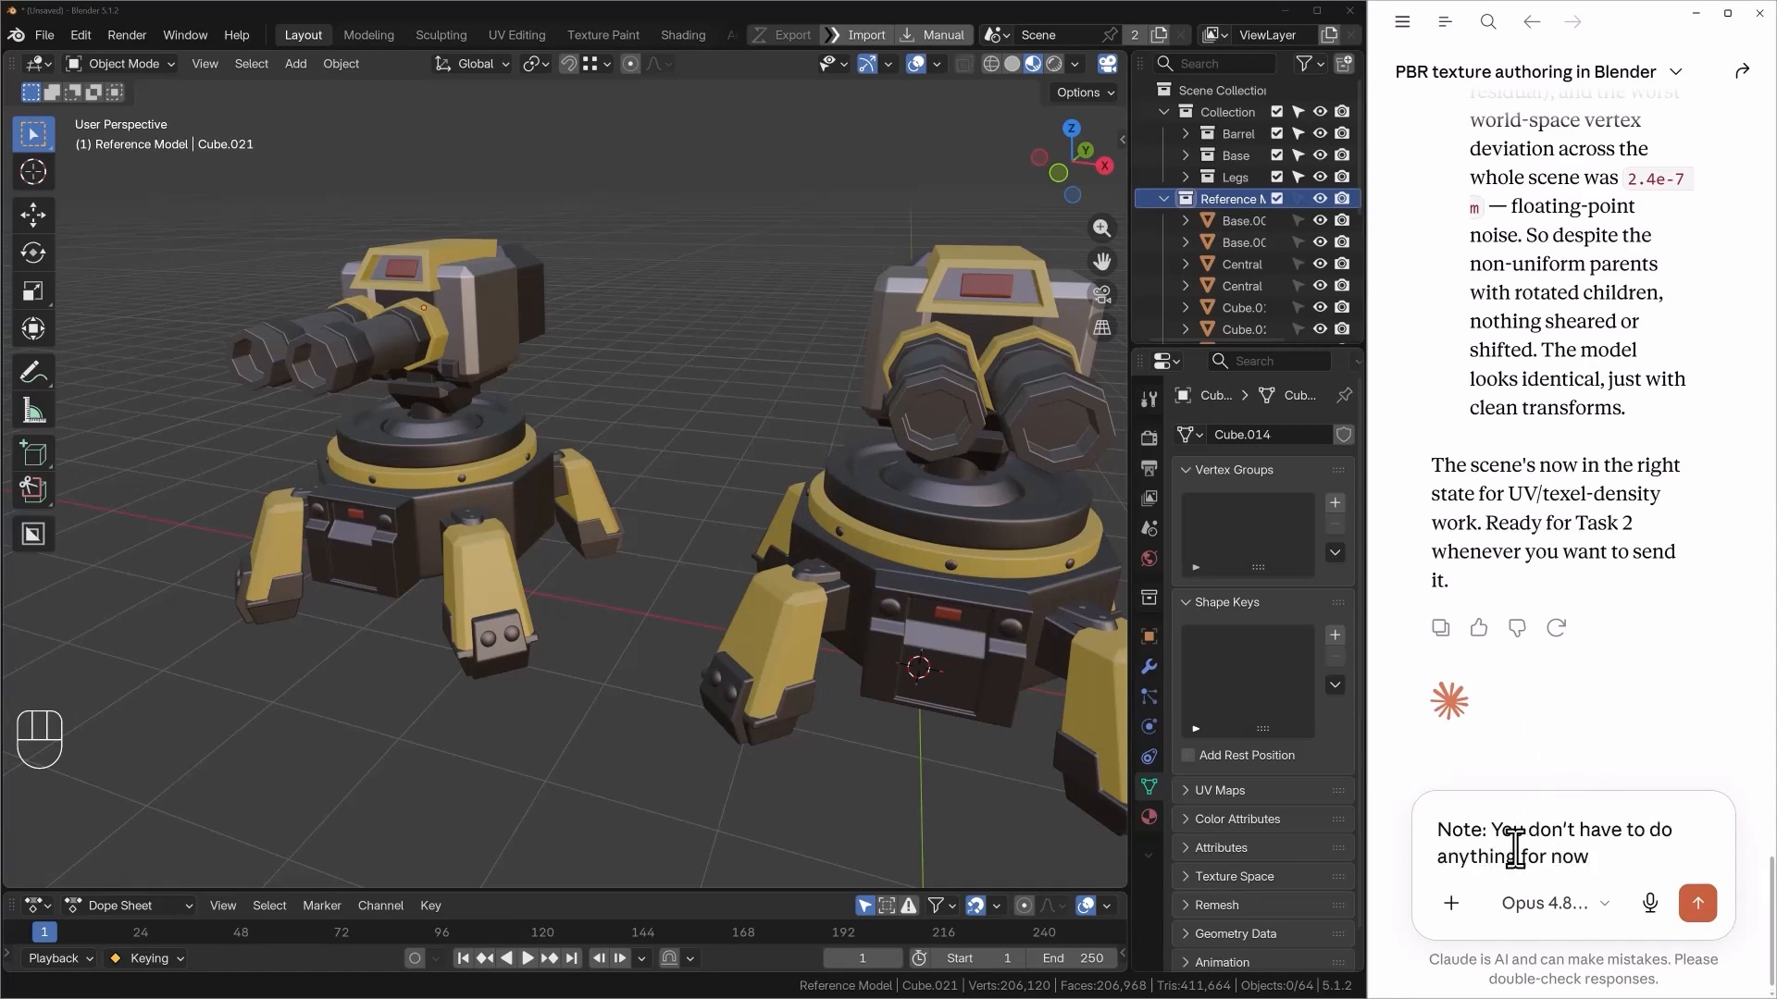
{"action": "middle_click_drag", "start_coordinate": [404, 362], "coordinate": [436, 347], "text": "shift"}
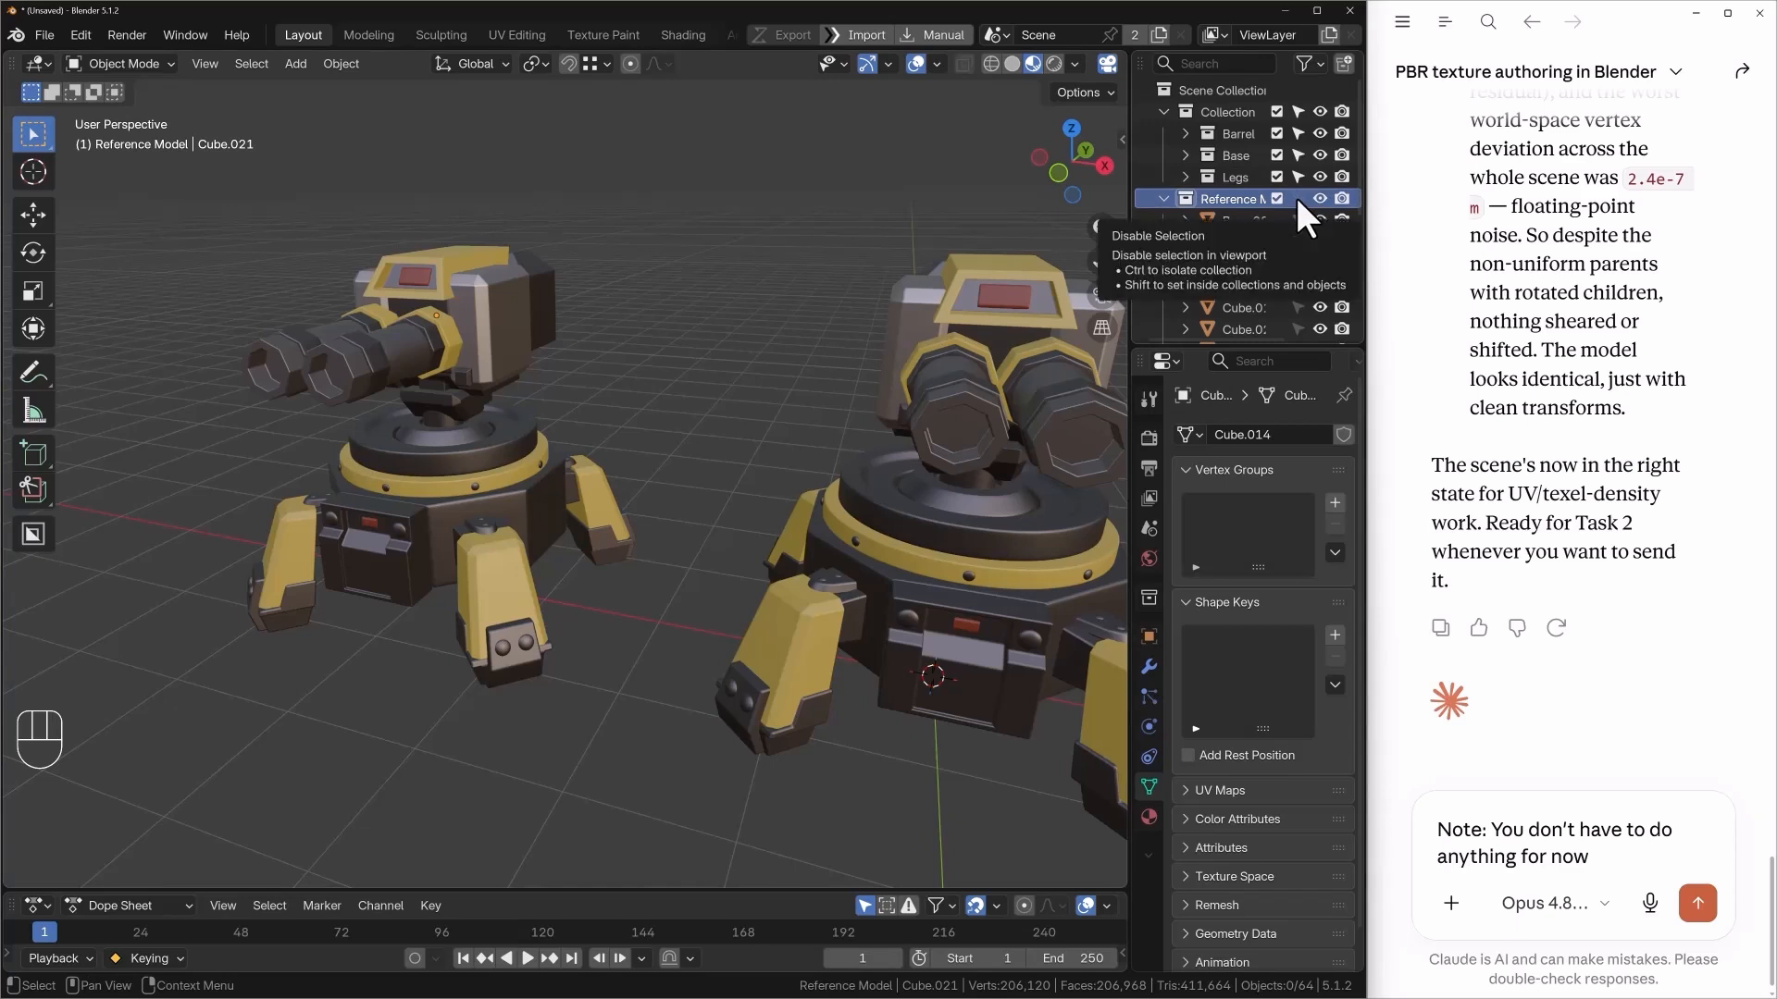
{"action": "left_click", "coordinate": [1585, 856]}
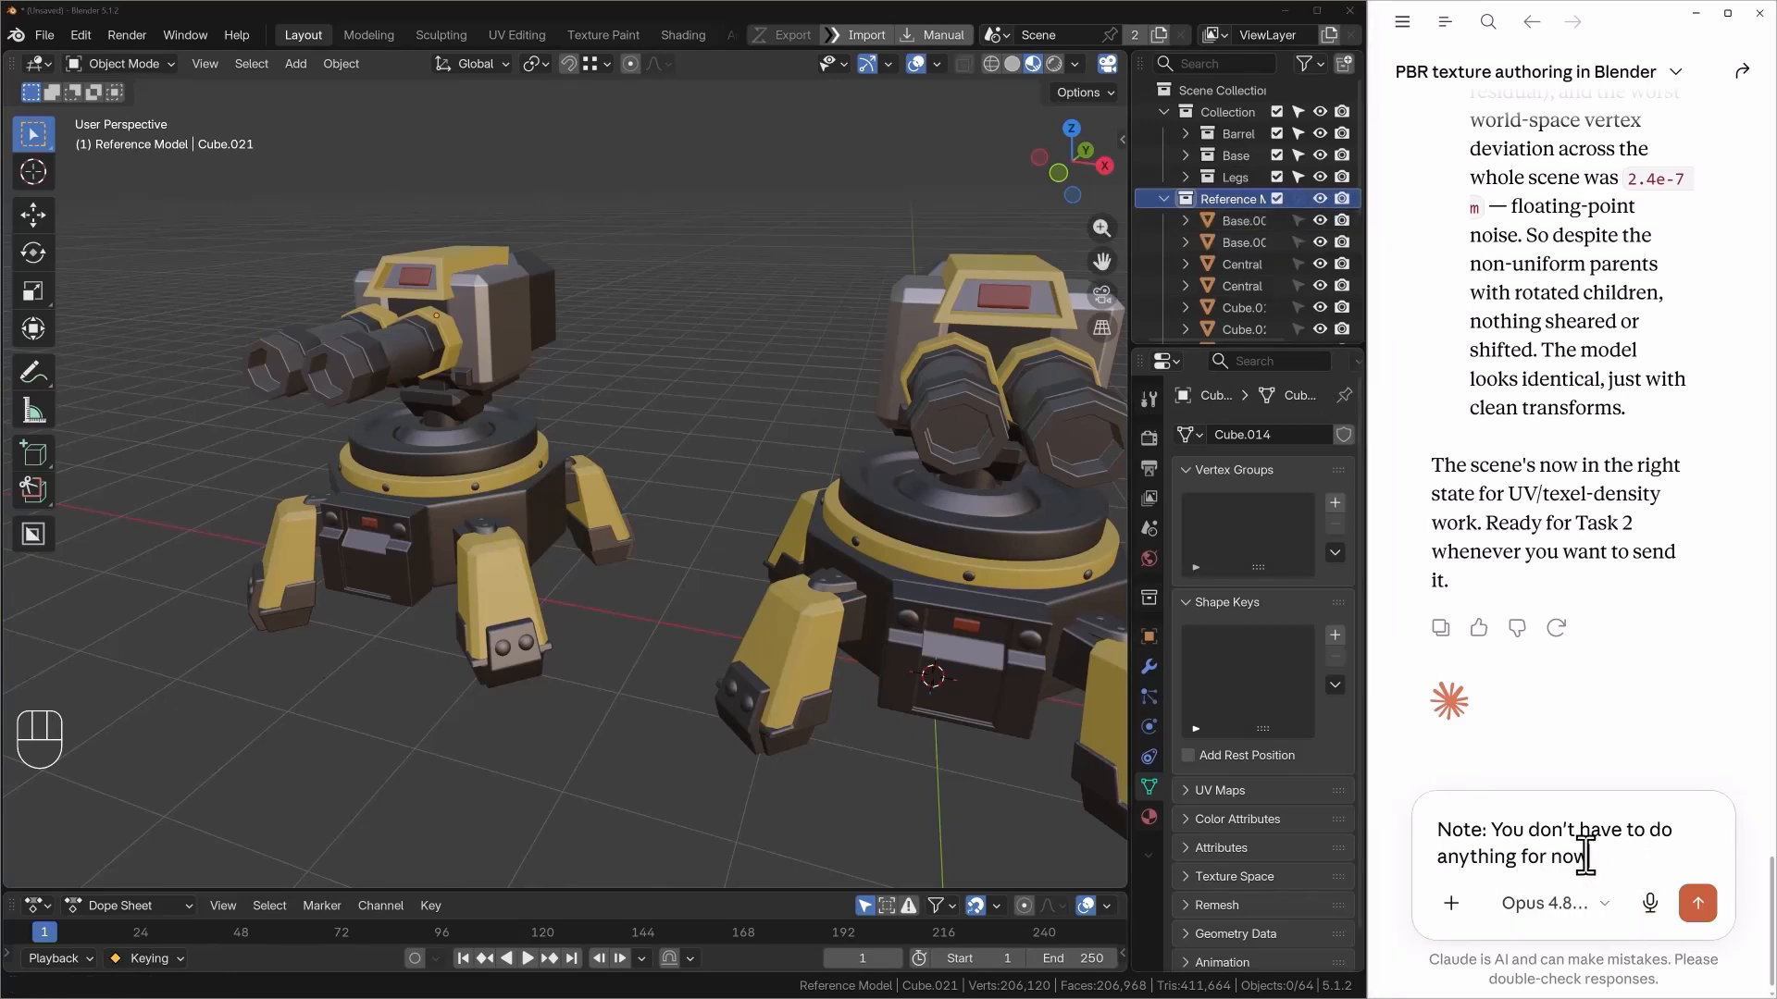
{"action": "type", "text": ", just confirm that you understand this"}
{"action": "key", "text": "shift+Return"}
{"action": "key", "text": "shift+Return"}
{"action": "type", "text": "There are 2 main collections"}
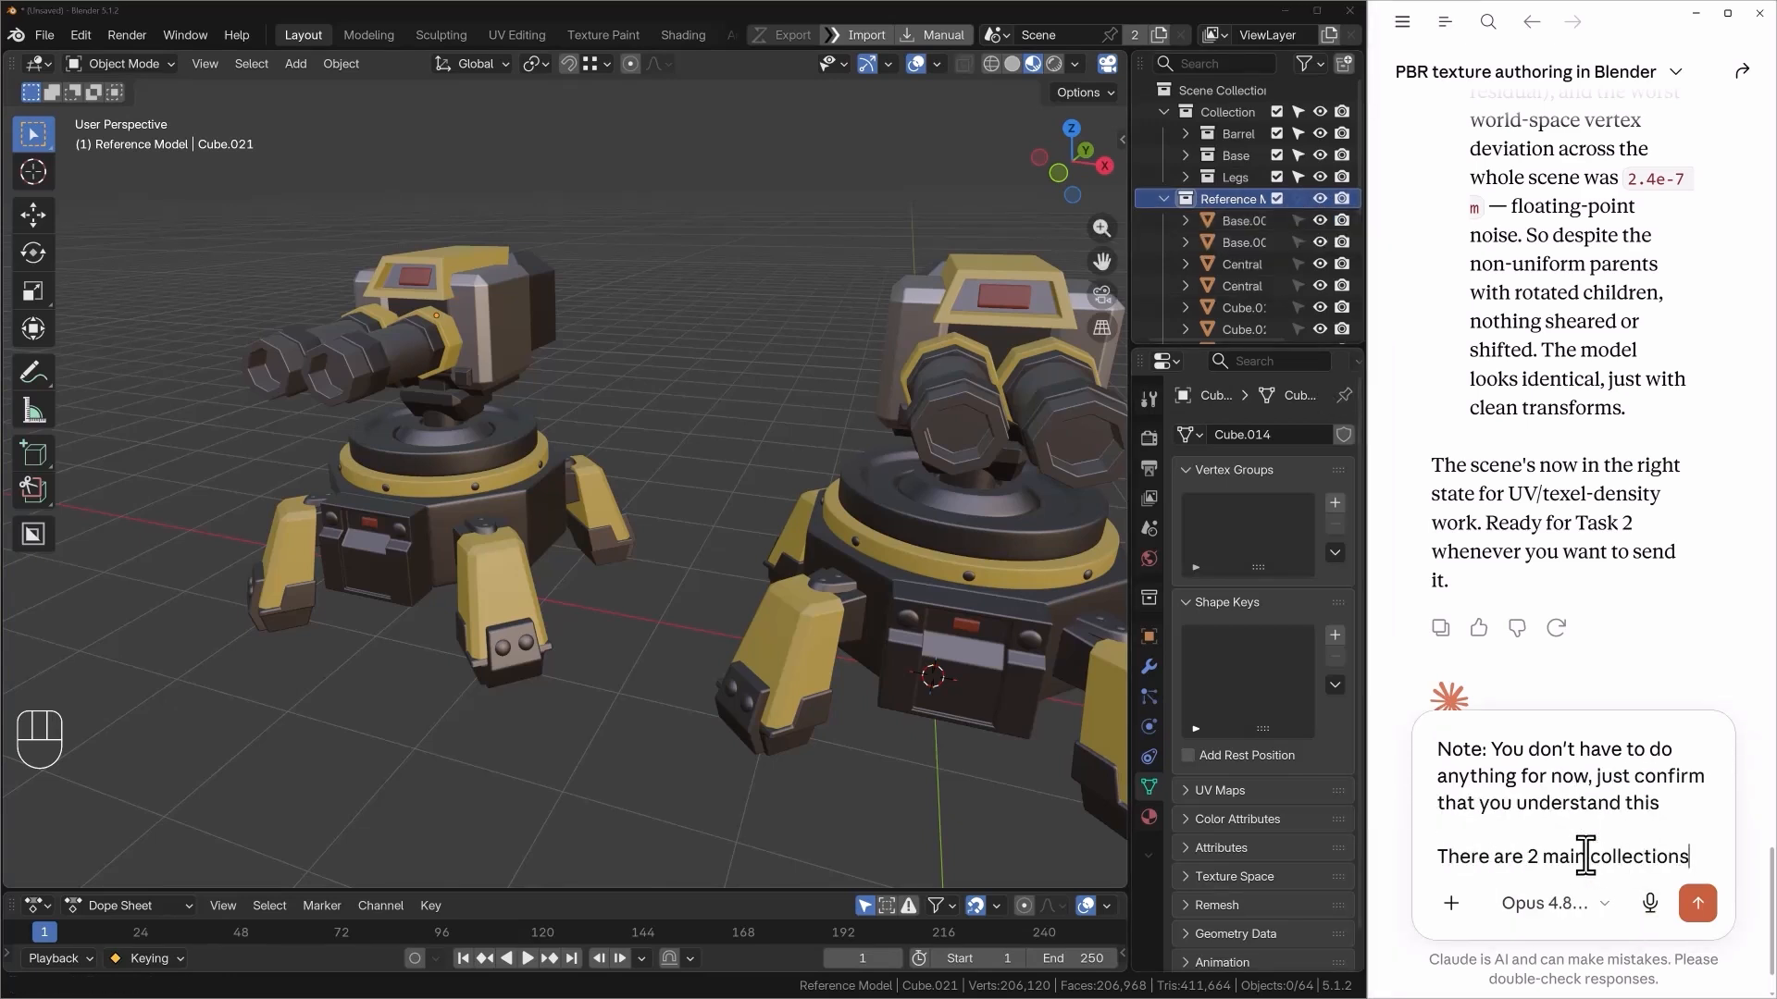
- Add to the note that "Collection" has 3 sub-collections with the model and is the collection being worked on
{"action": "key", "text": "shift+Return"}
{"action": "key", "text": "shift+Return"}
{"action": "type", "text": "\"Collection\" has 3 sub-collections with my model. This is the word collection"}
{"action": "key", "text": "ctrl+BackSpace"}
{"action": "key", "text": "ctrl+BackSpace"}
{"action": "type", "text": "collection I'll be work on"}
- Add that the second collection, "Reference model", is ONLY for reference with its selectable button toggled off, and send the note
{"action": "key", "text": "shift+Return"}
{"action": "key", "text": "shift+Return"}
{"action": "type", "text": "The second collection named \"Reference model\" is ONLY for reference sake. Thus, its selectability is toggled off"}
{"action": "right_click", "coordinate": [1490, 853]}
{"action": "key", "text": "Escape"}
{"action": "type", "text": "selectable button"}
{"action": "key", "text": "Return"}
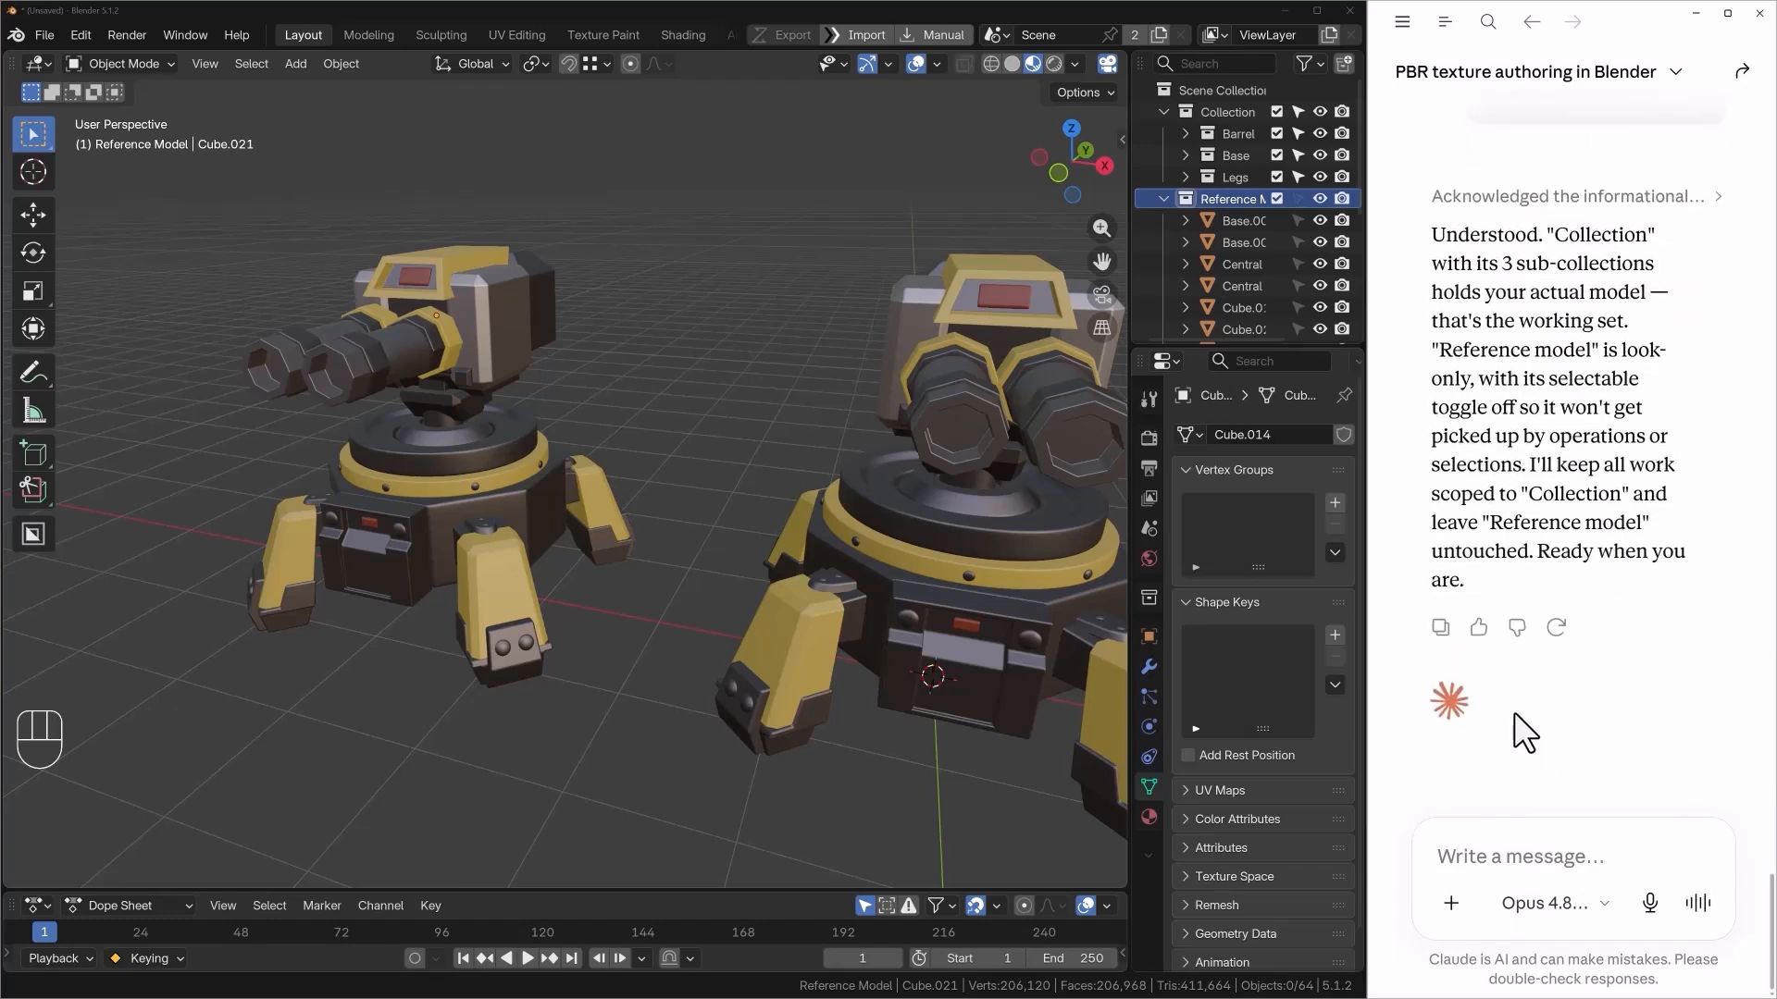
- Collapse the Reference Model collection, move Collection below it, and select the yellow barrel rings on the working turret
{"action": "left_click", "coordinate": [1162, 198]}
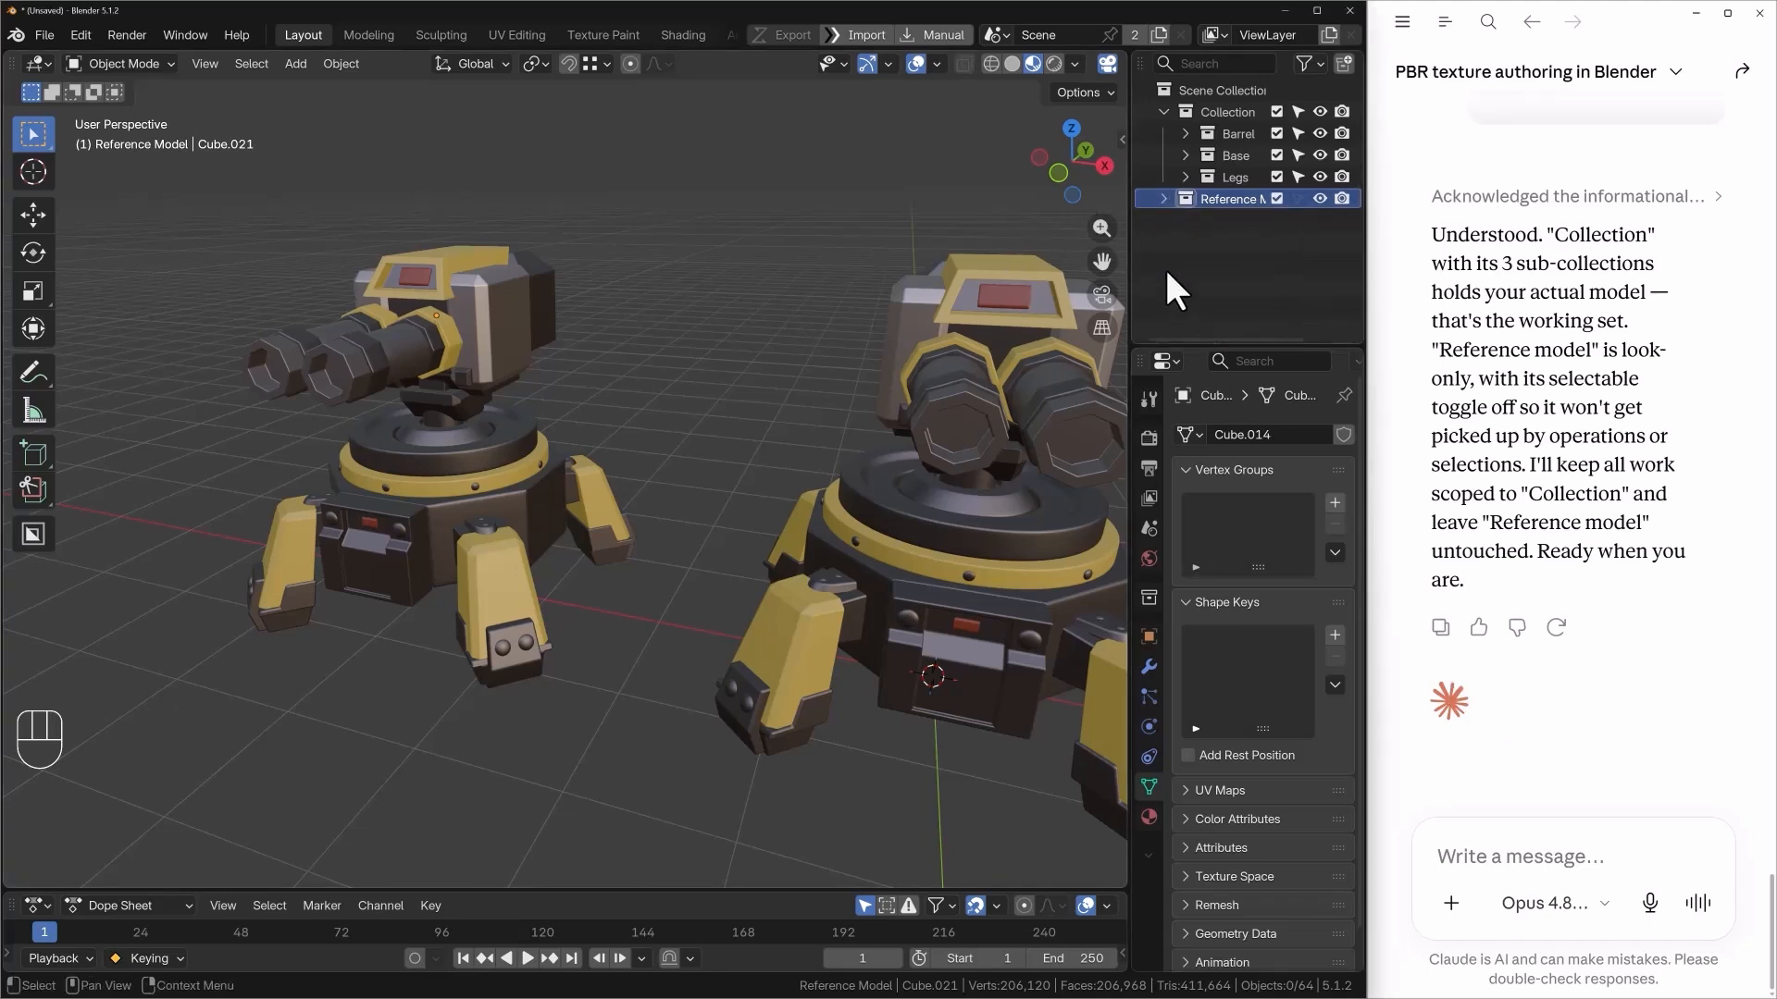
{"action": "left_click_drag", "start_coordinate": [1213, 111], "coordinate": [1193, 289]}
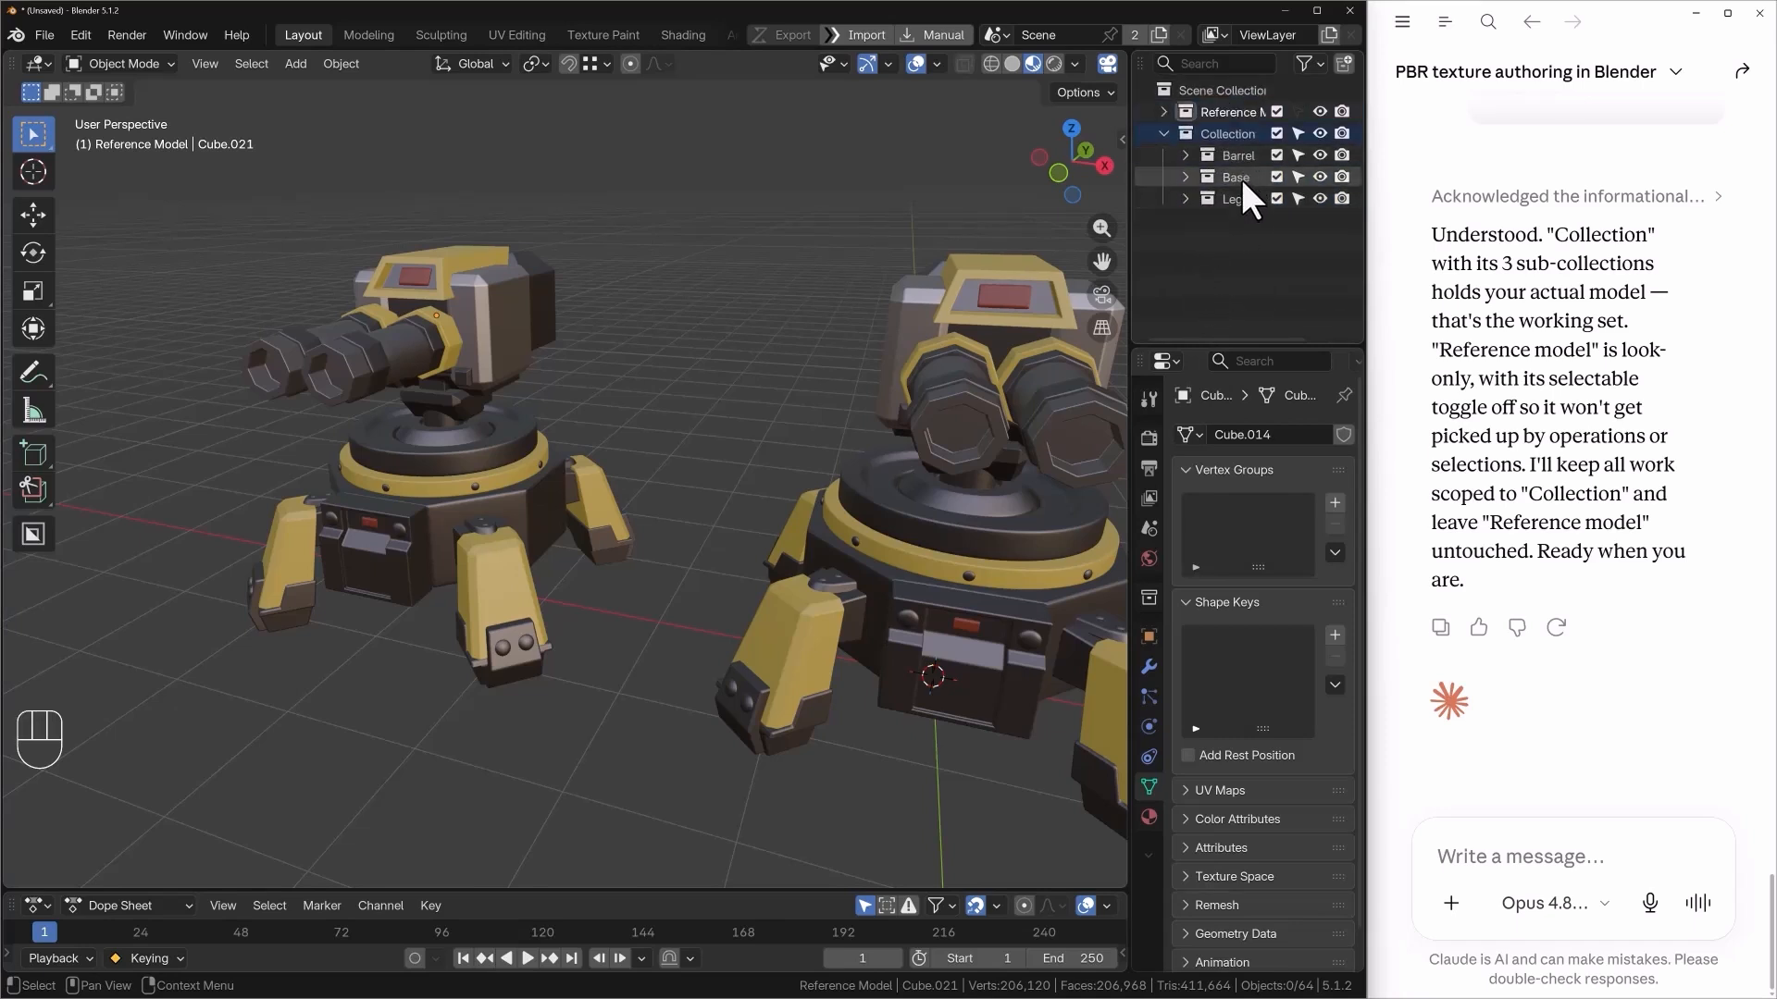
{"action": "middle_click_drag", "start_coordinate": [563, 476], "coordinate": [706, 532]}
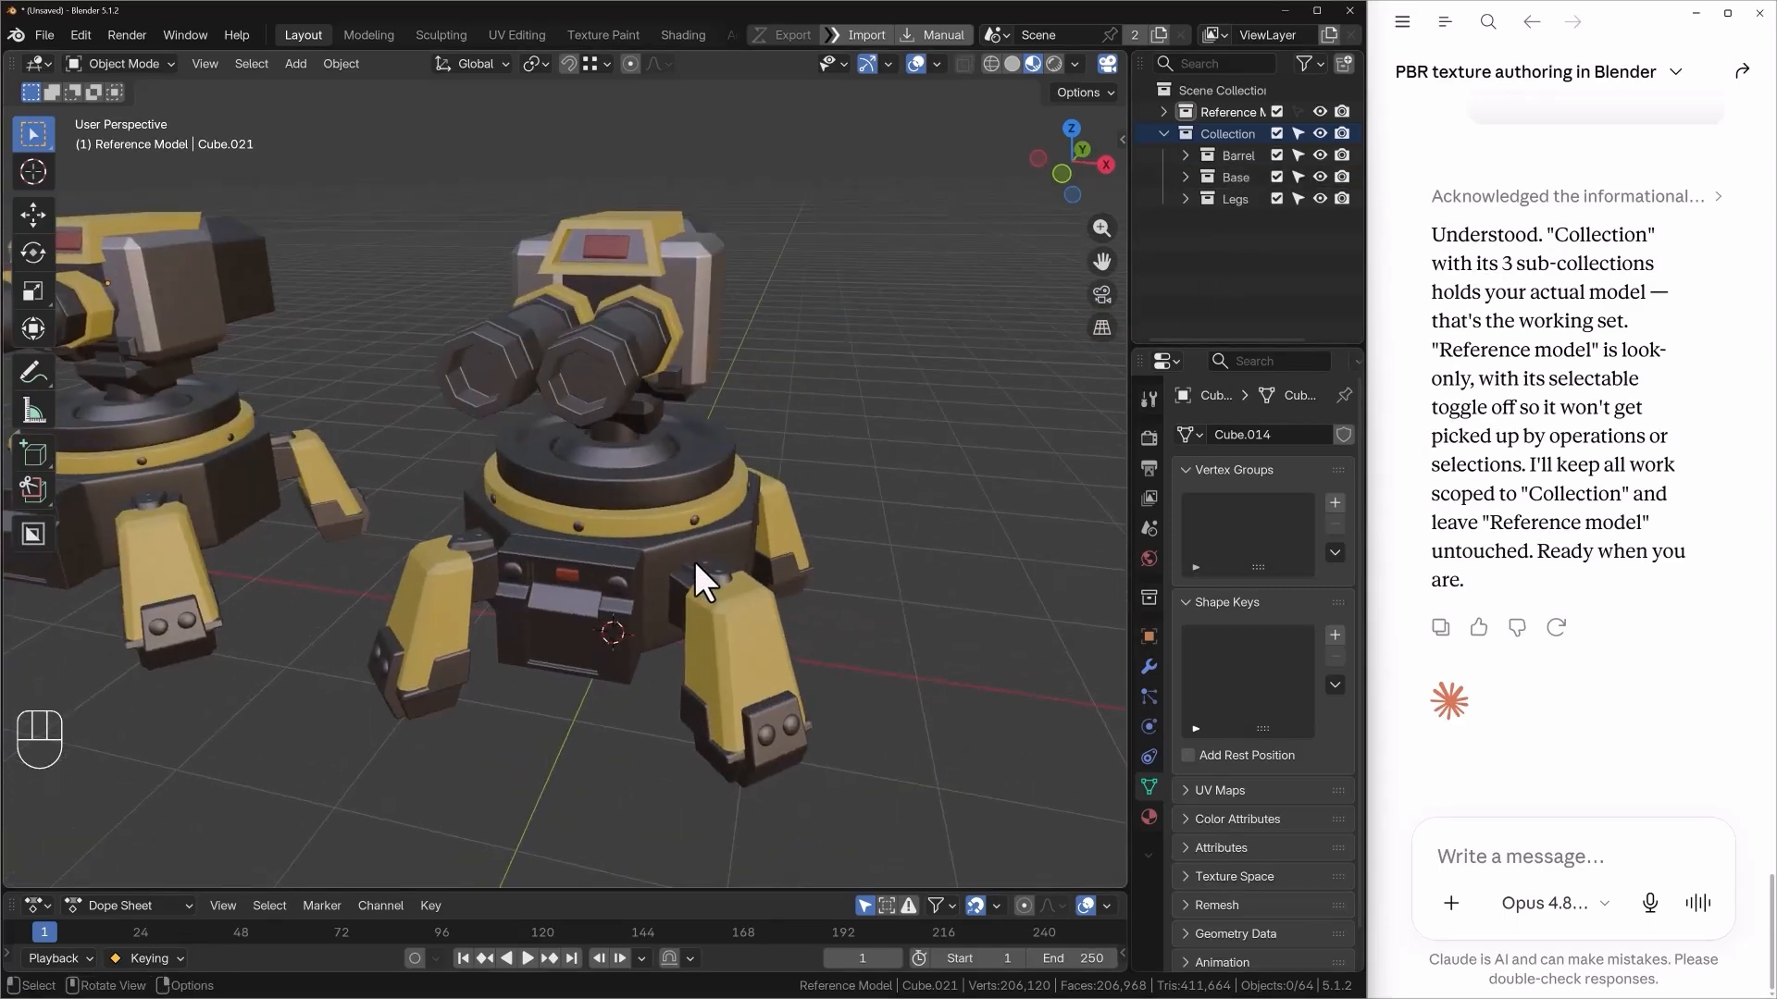
{"action": "left_click", "coordinate": [664, 340]}
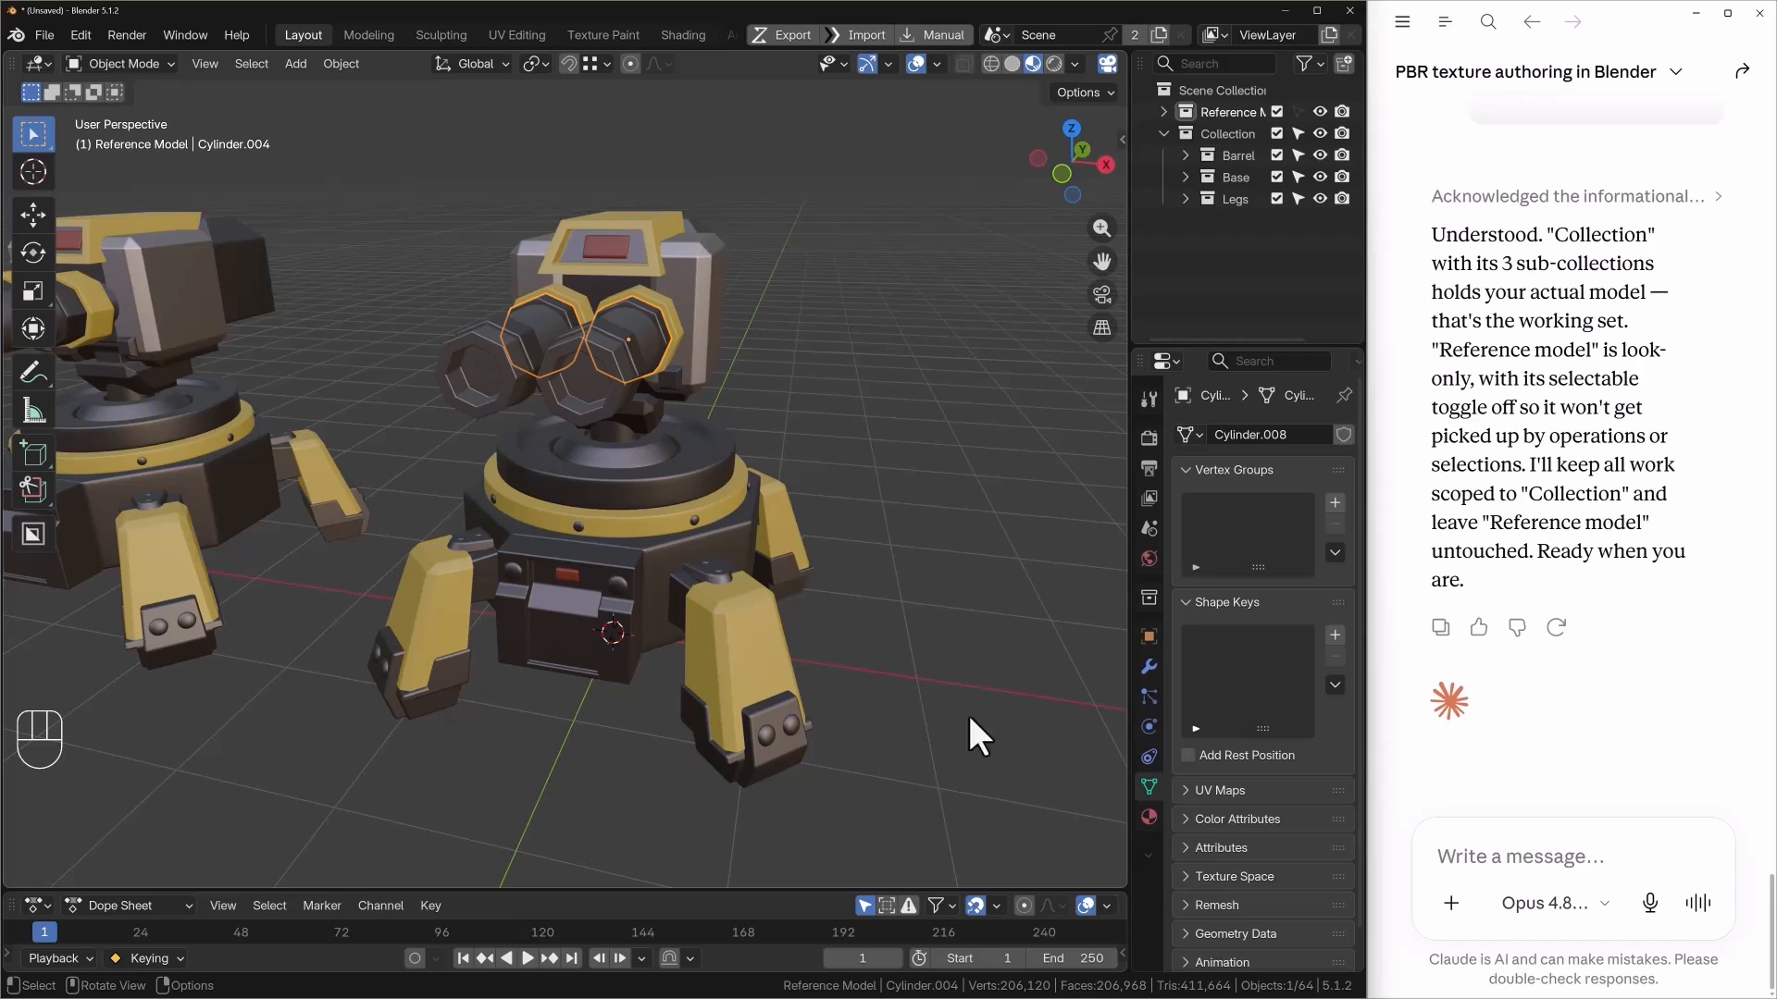
- Start a new message to Claude reading "Task 2: Strip all materials from the model"
{"action": "left_click", "coordinate": [1503, 853]}
{"action": "type", "text": "Task 2: Strip all materials from "}
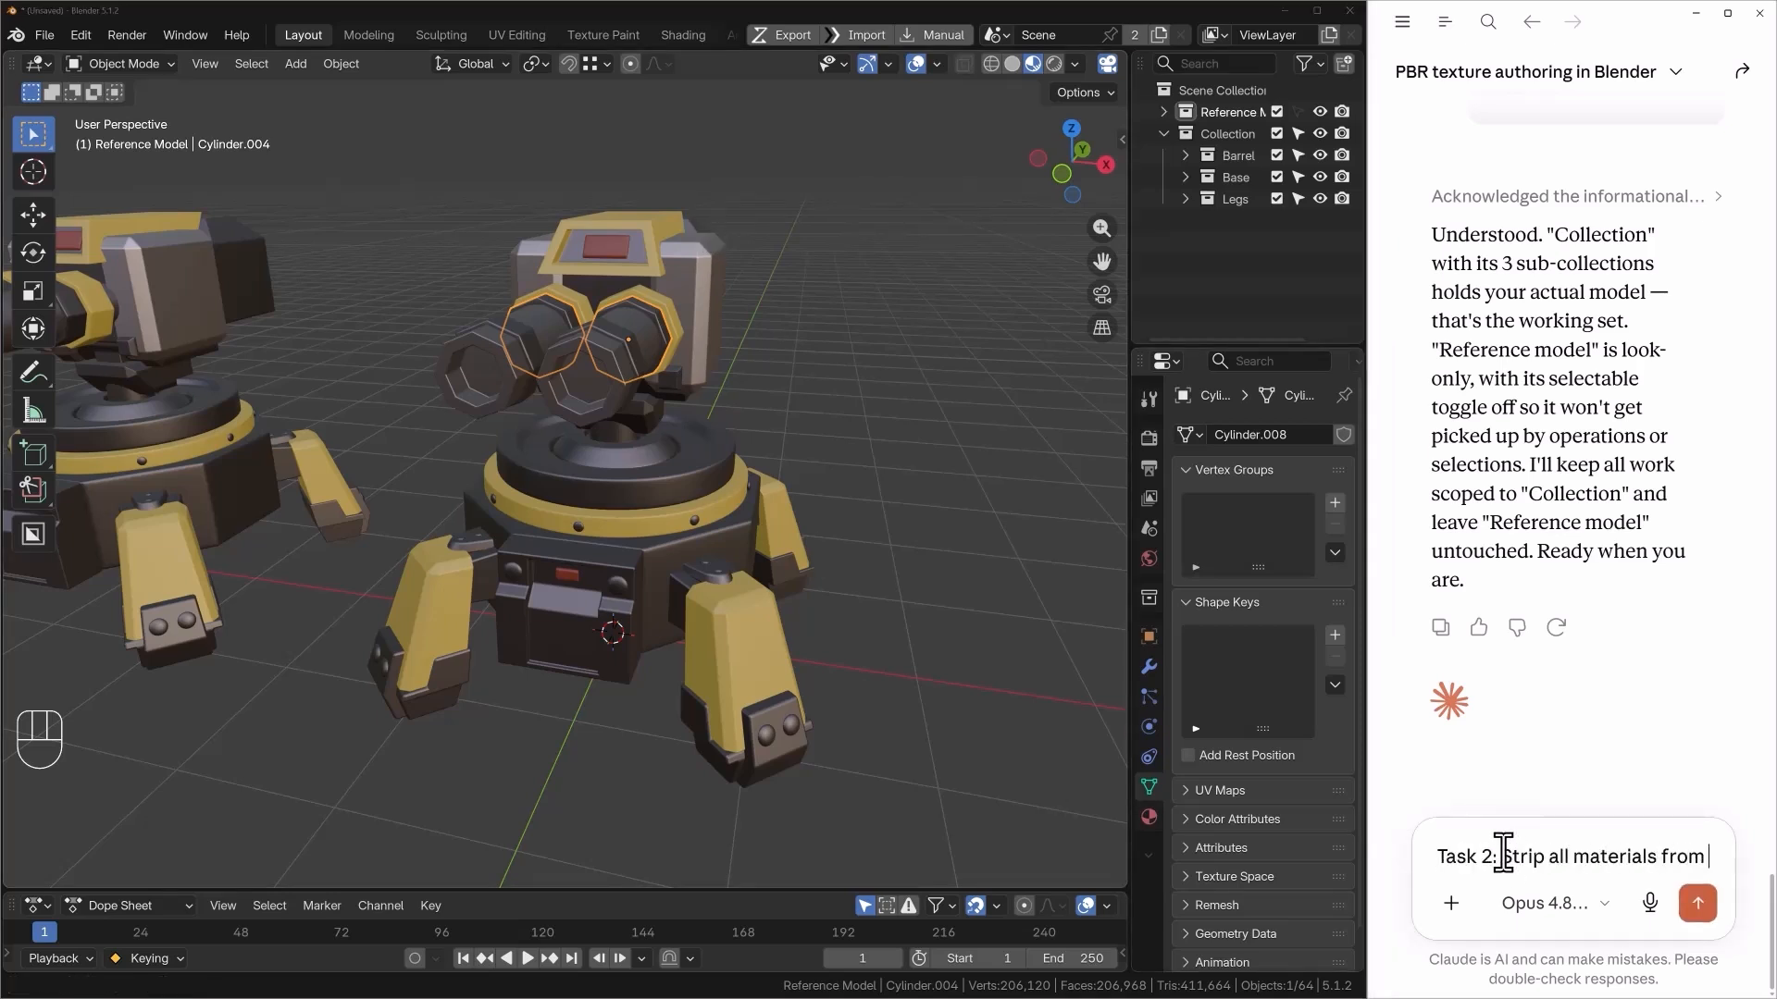
{"action": "type", "text": "the model"}
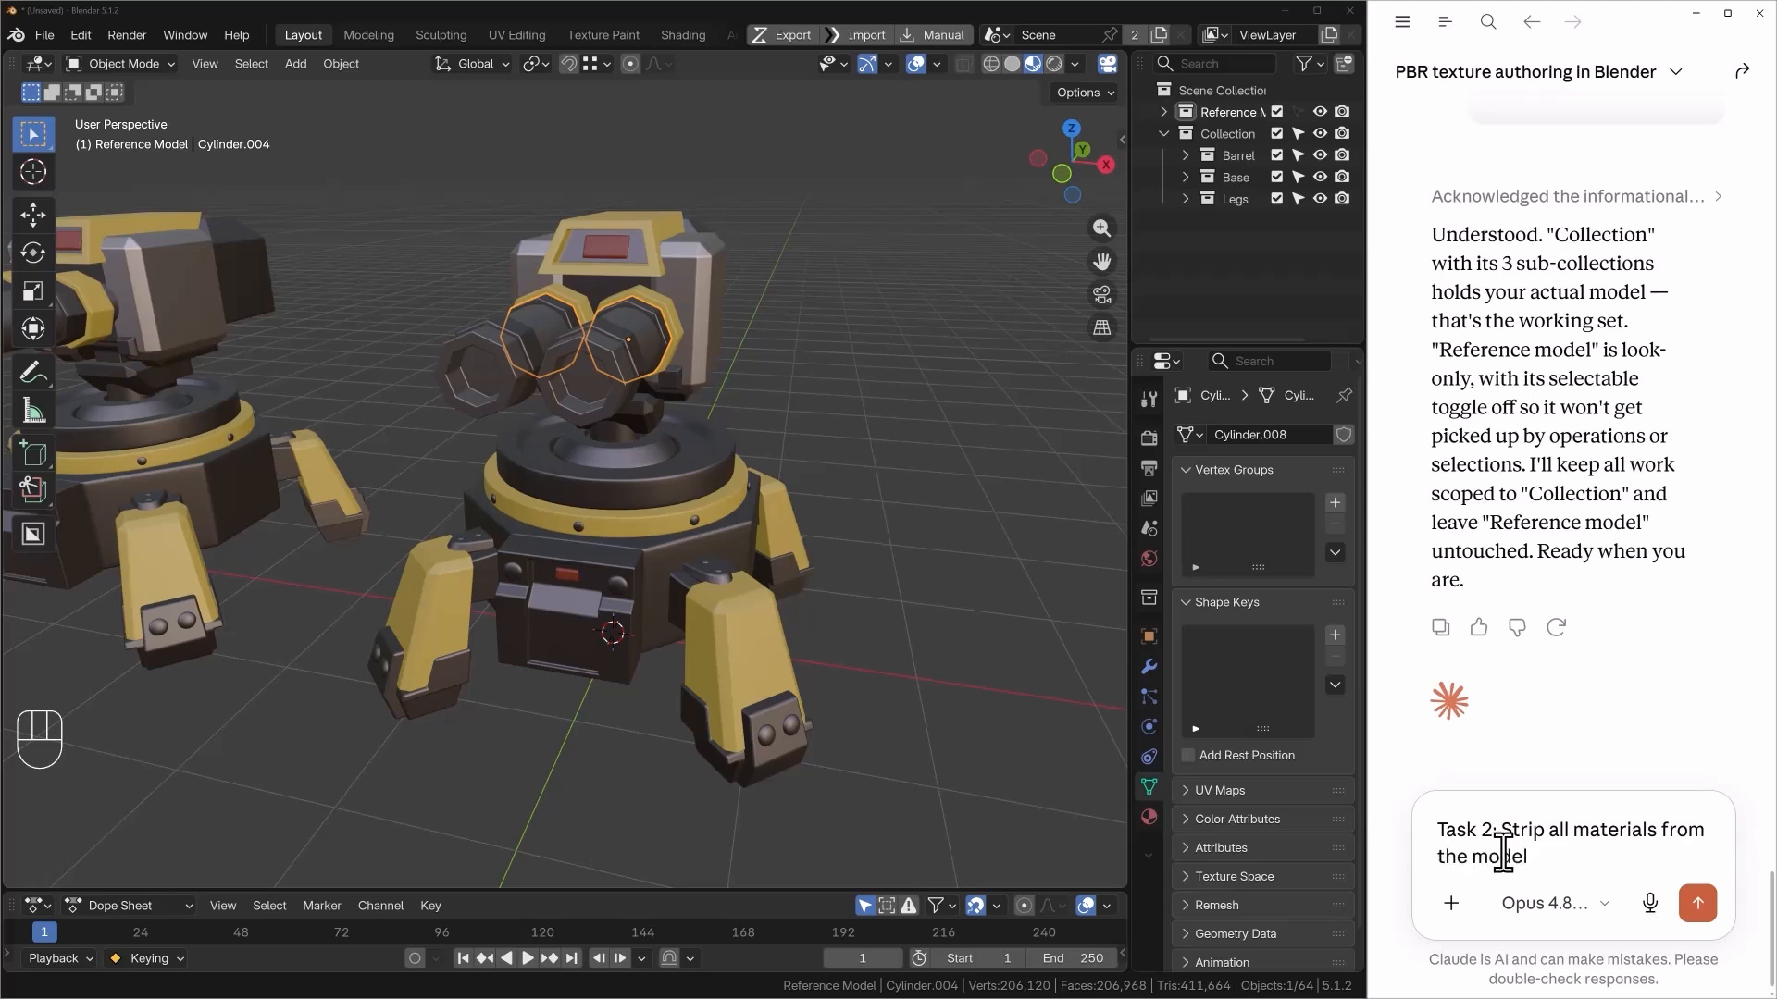
- Insert "Let us start work: work only with "Collection"" as a separate opening paragraph above Task 2
{"action": "key", "text": "ctrl+Home"}
{"action": "type", "text": "Let us start"}
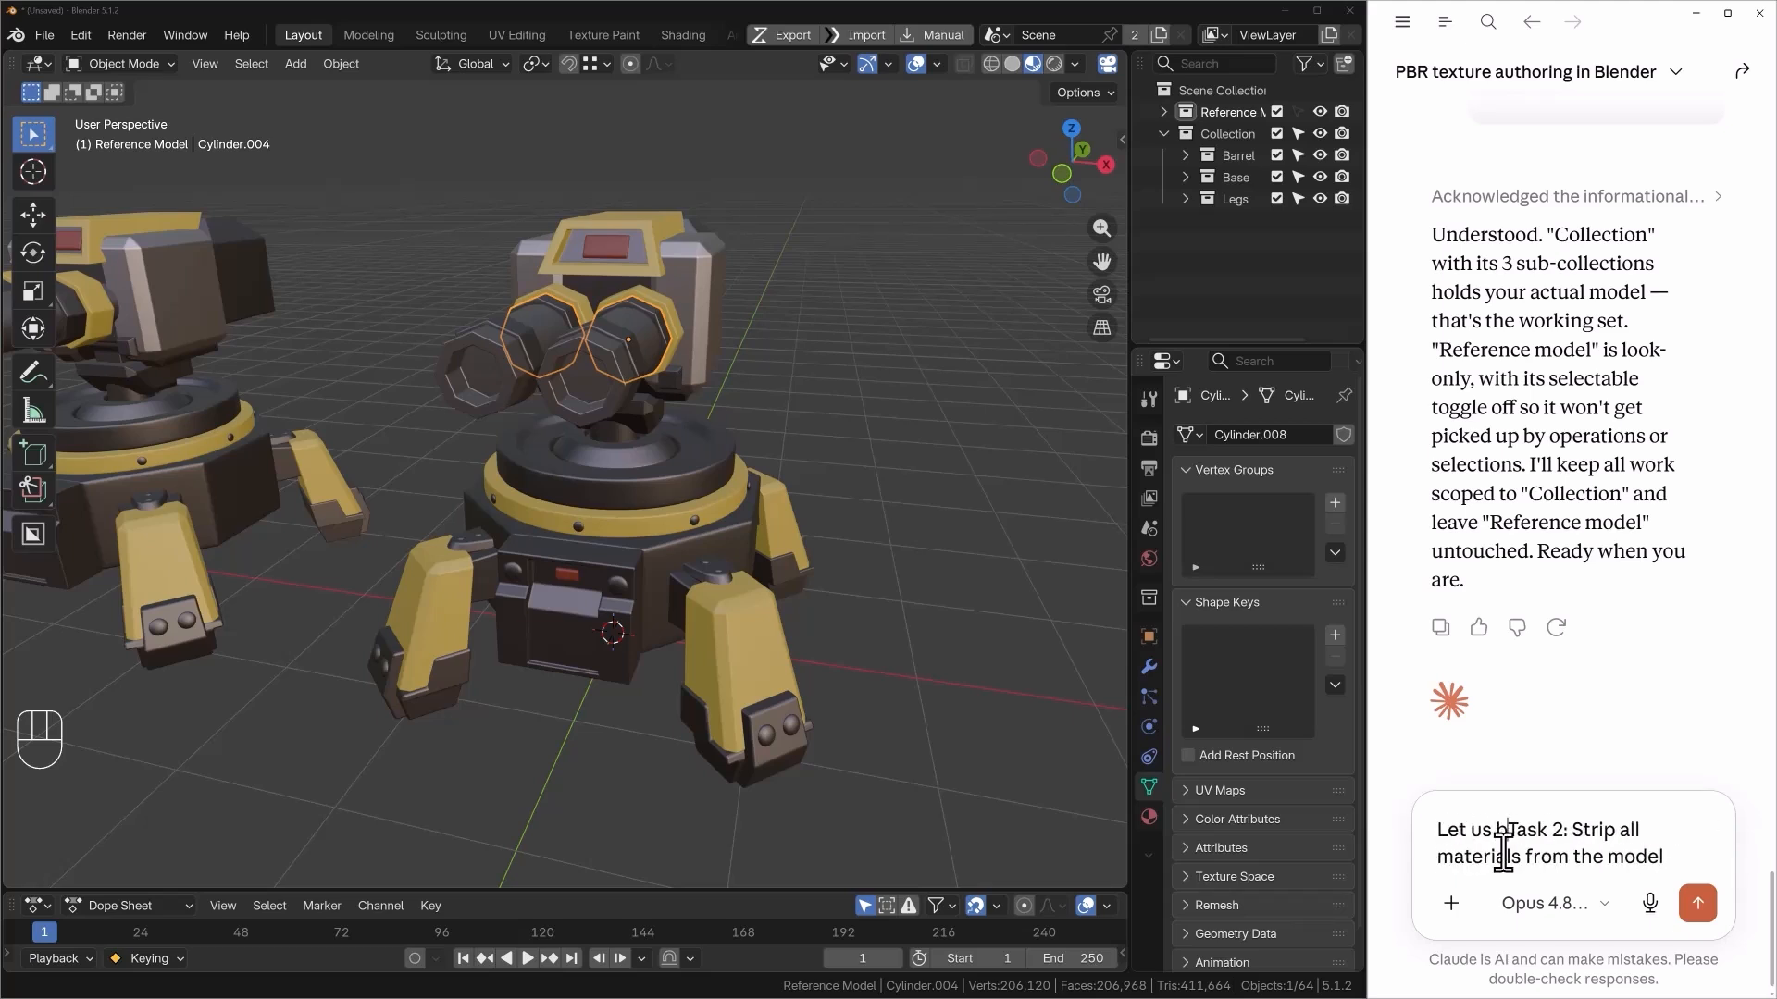
{"action": "key", "text": "shift+Return"}
{"action": "key", "text": "shift+Return"}
{"action": "key", "text": "Left"}
{"action": "key", "text": "Left"}
{"action": "type", "text": "work: work "}
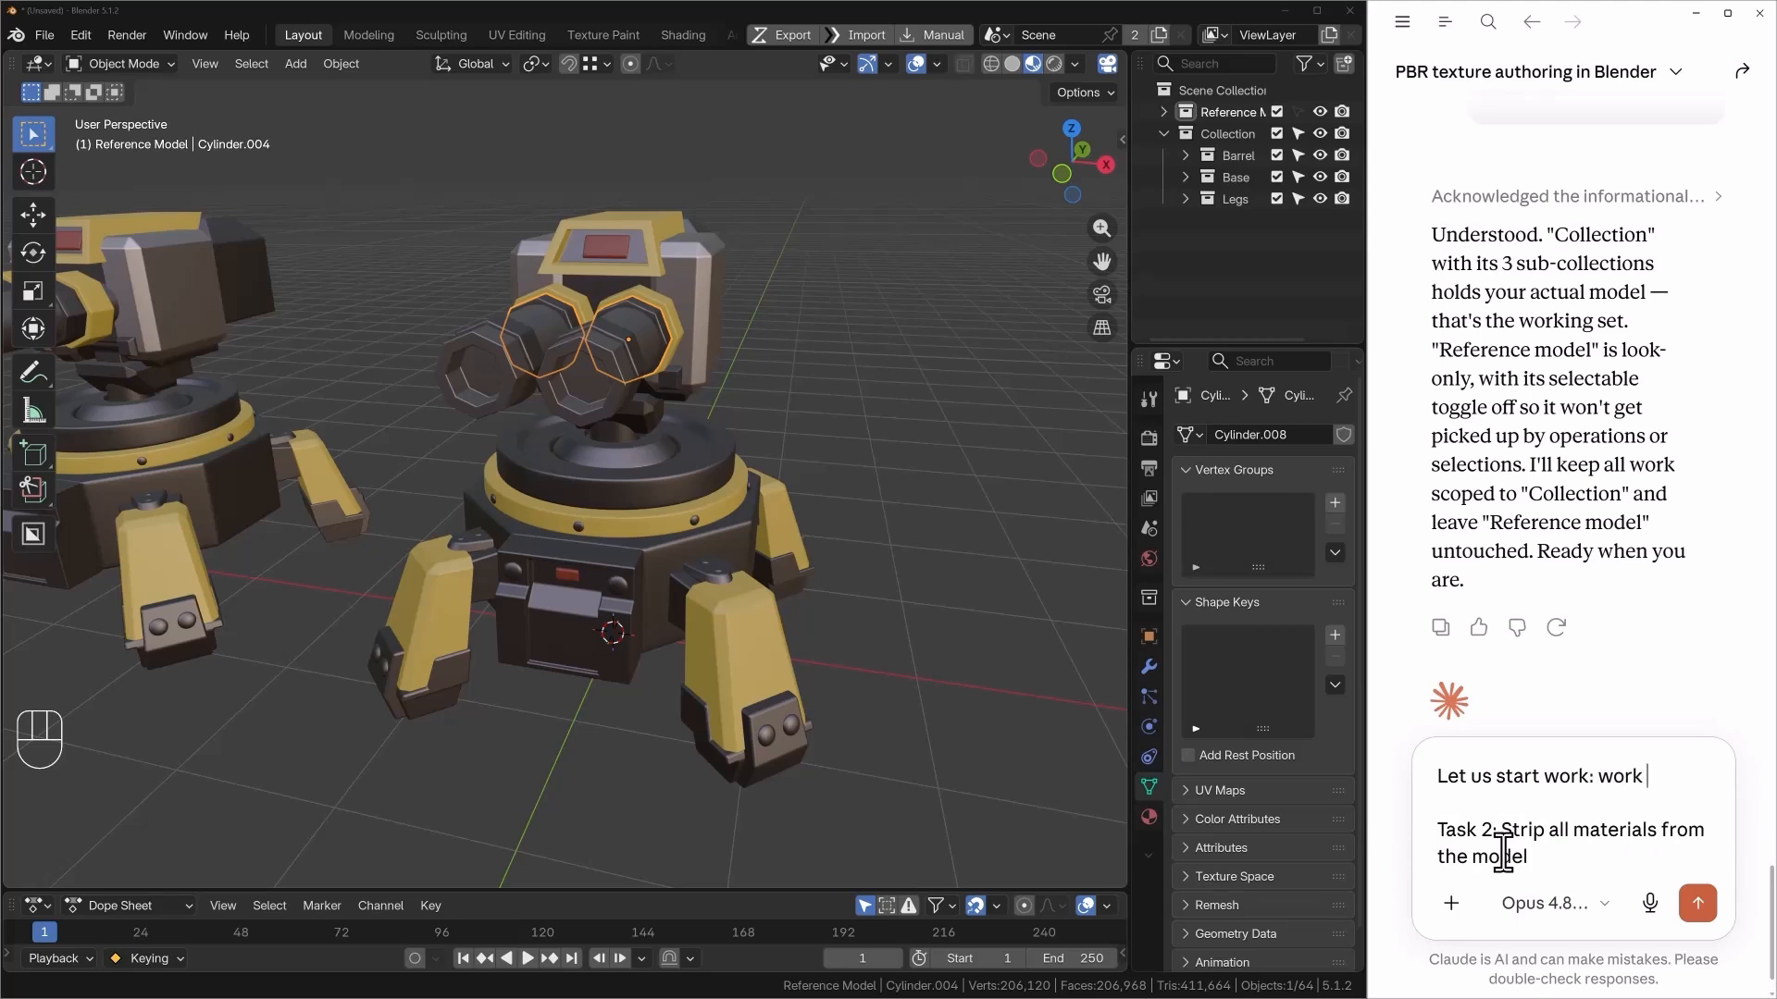
{"action": "type", "text": "only with \"Collection\""}
- Extend Task 2 to assign all the objects a new material called "Mech", and send the message
{"action": "type", "text": " and assign them all a new"}
{"action": "type", "text": " one. Call it \"Mec"}
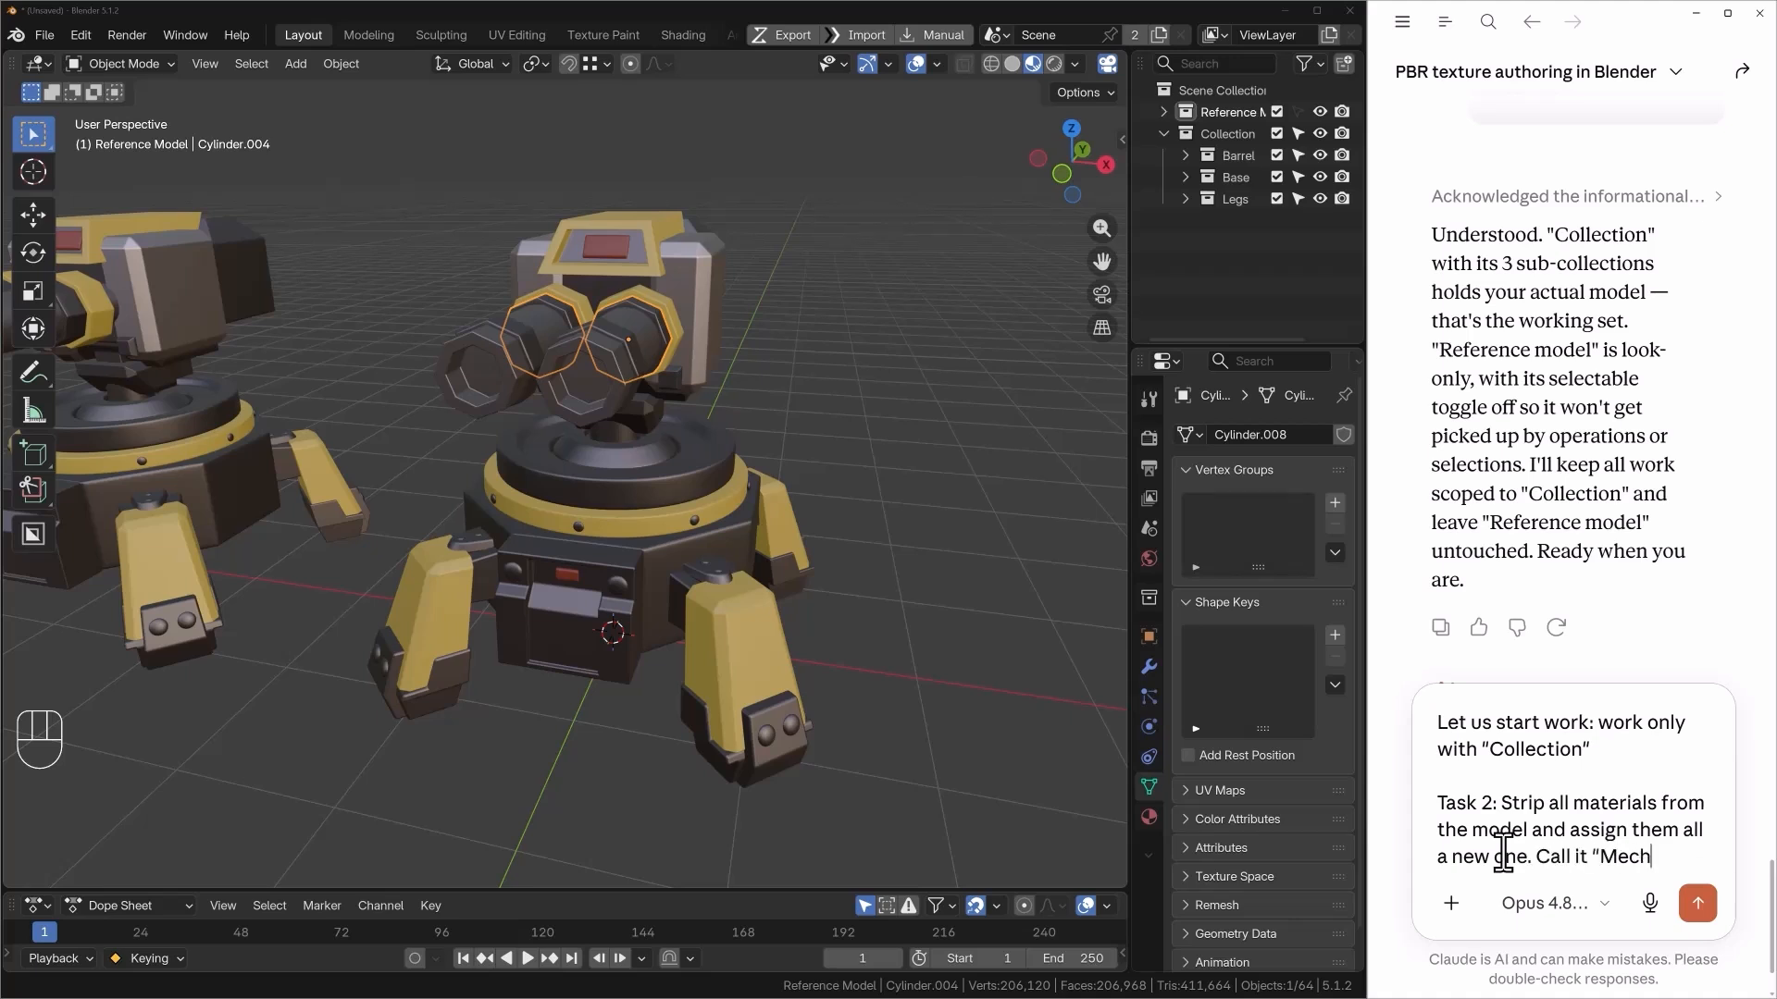
{"action": "type", "text": "h\""}
{"action": "key", "text": "Return"}
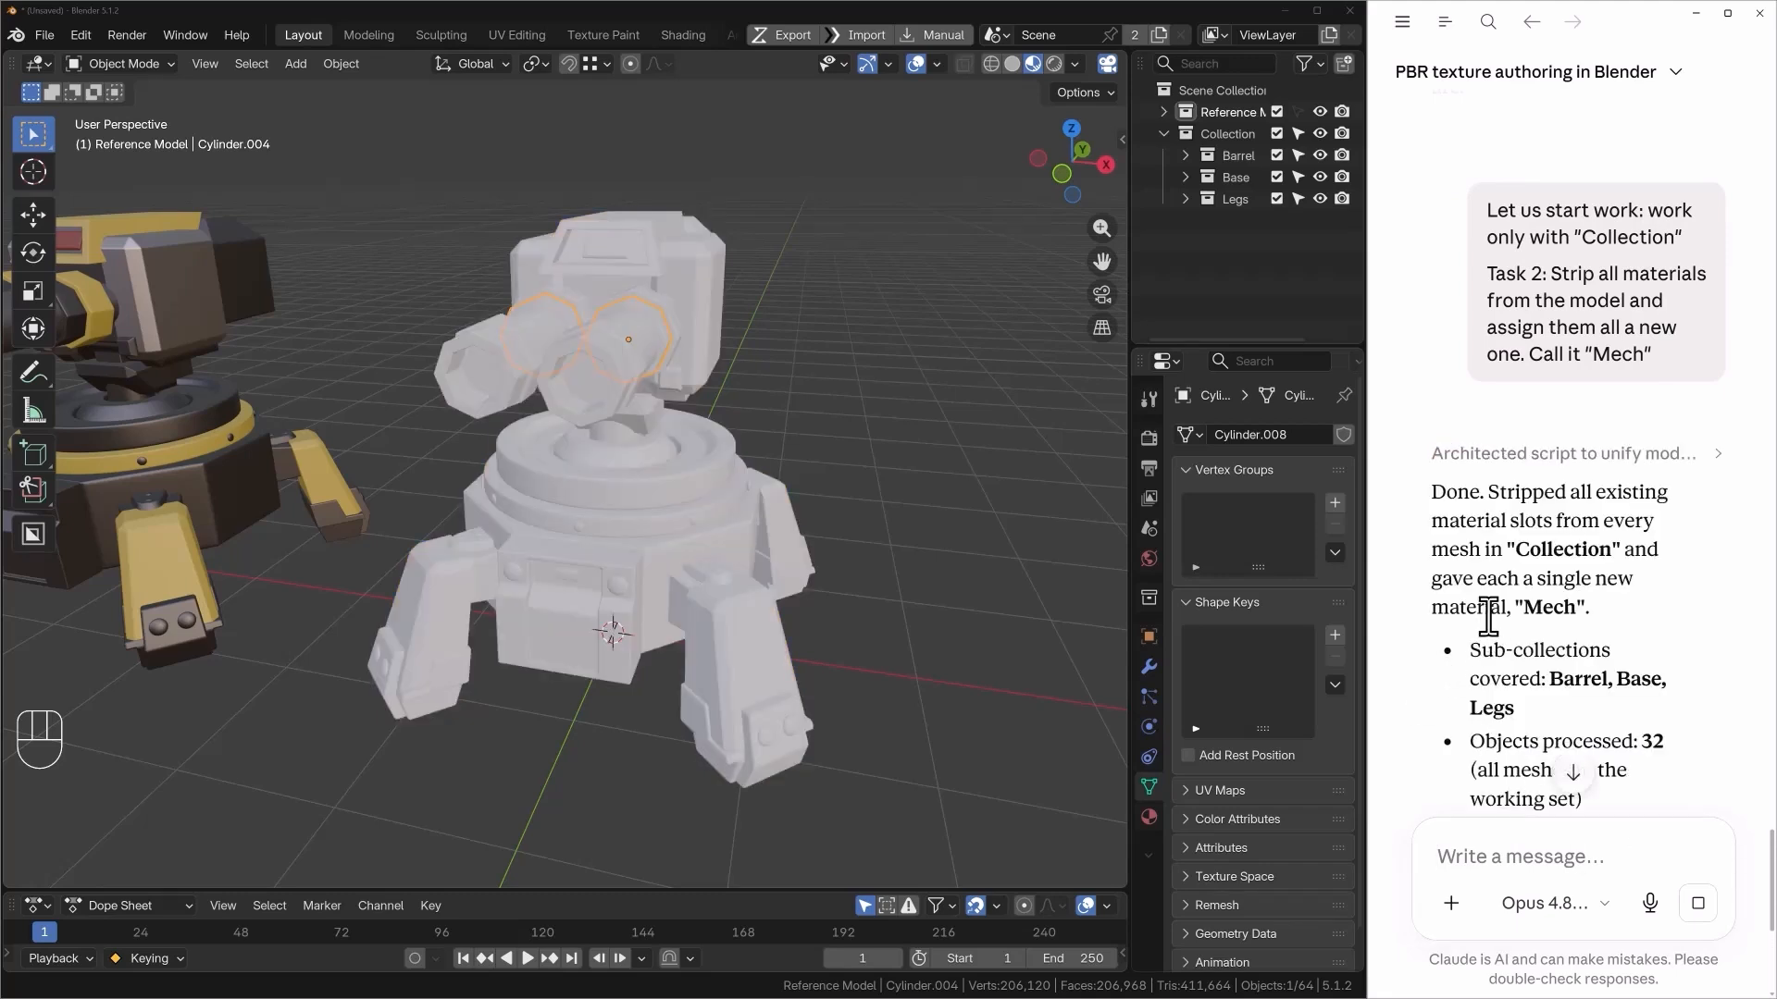
- Display the modifier stack, and select every object of the working turret with the base as the active object
{"action": "scroll", "coordinate": [1488, 615], "scroll_direction": "down", "scroll_amount": 2}
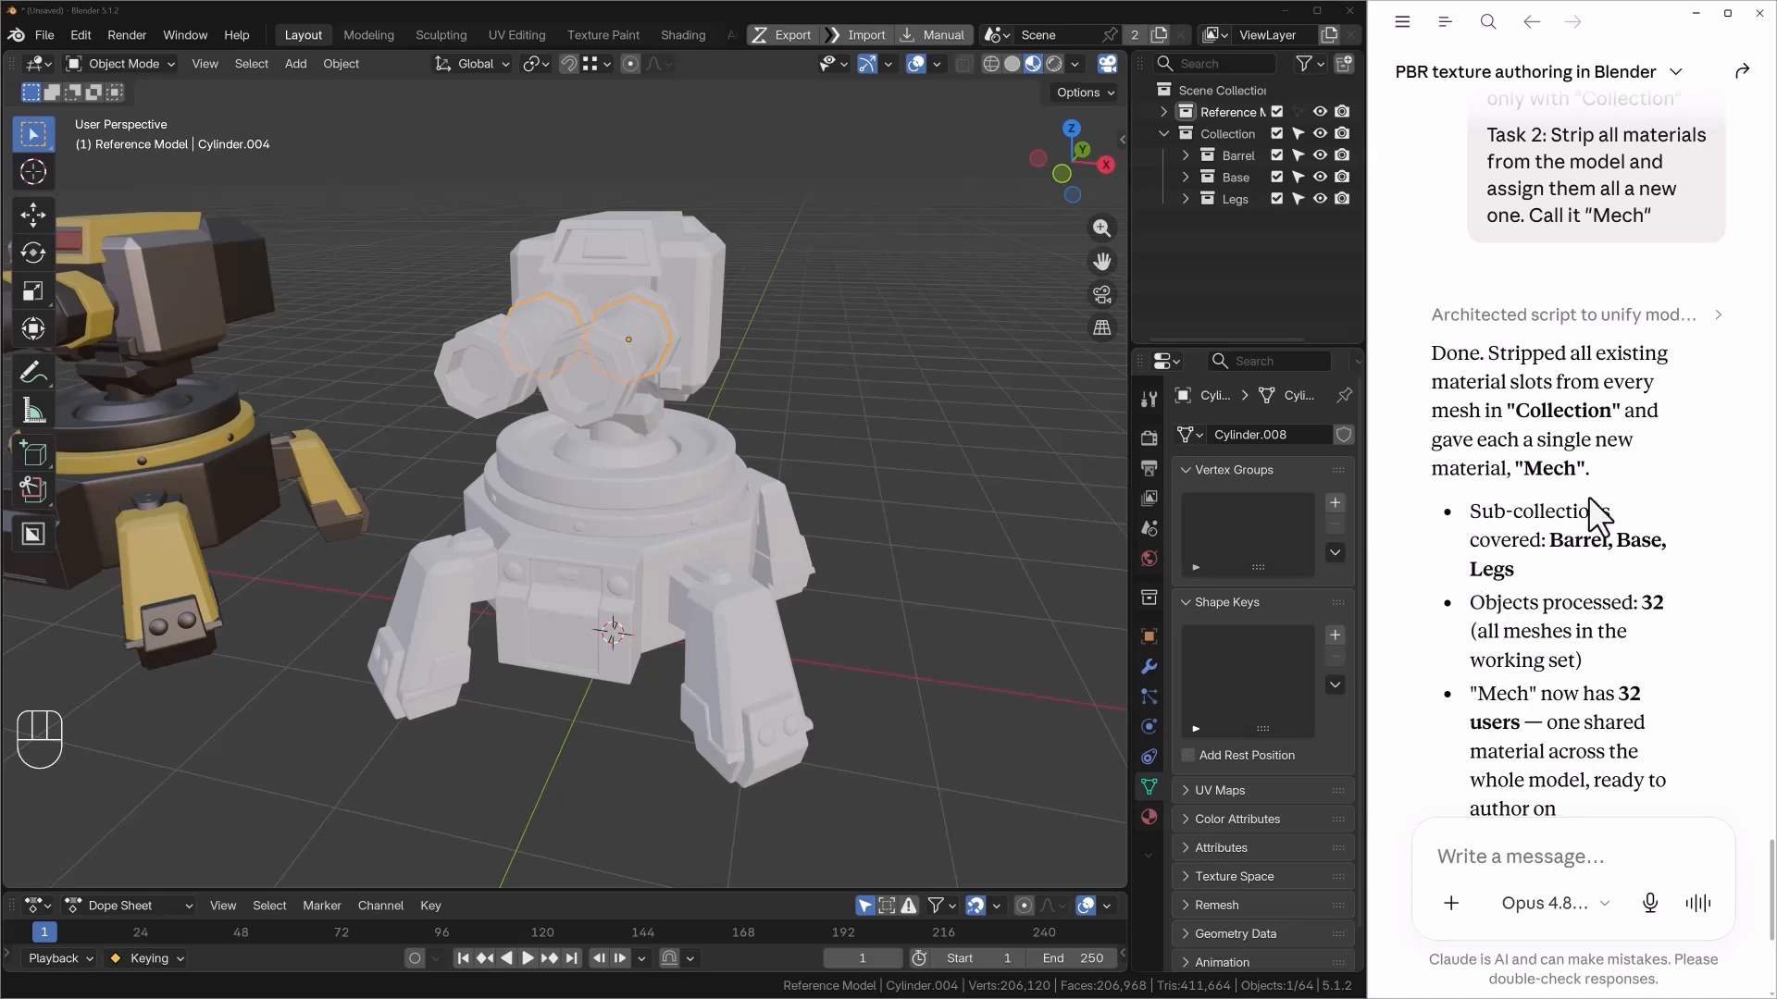
{"action": "left_click", "coordinate": [1149, 667]}
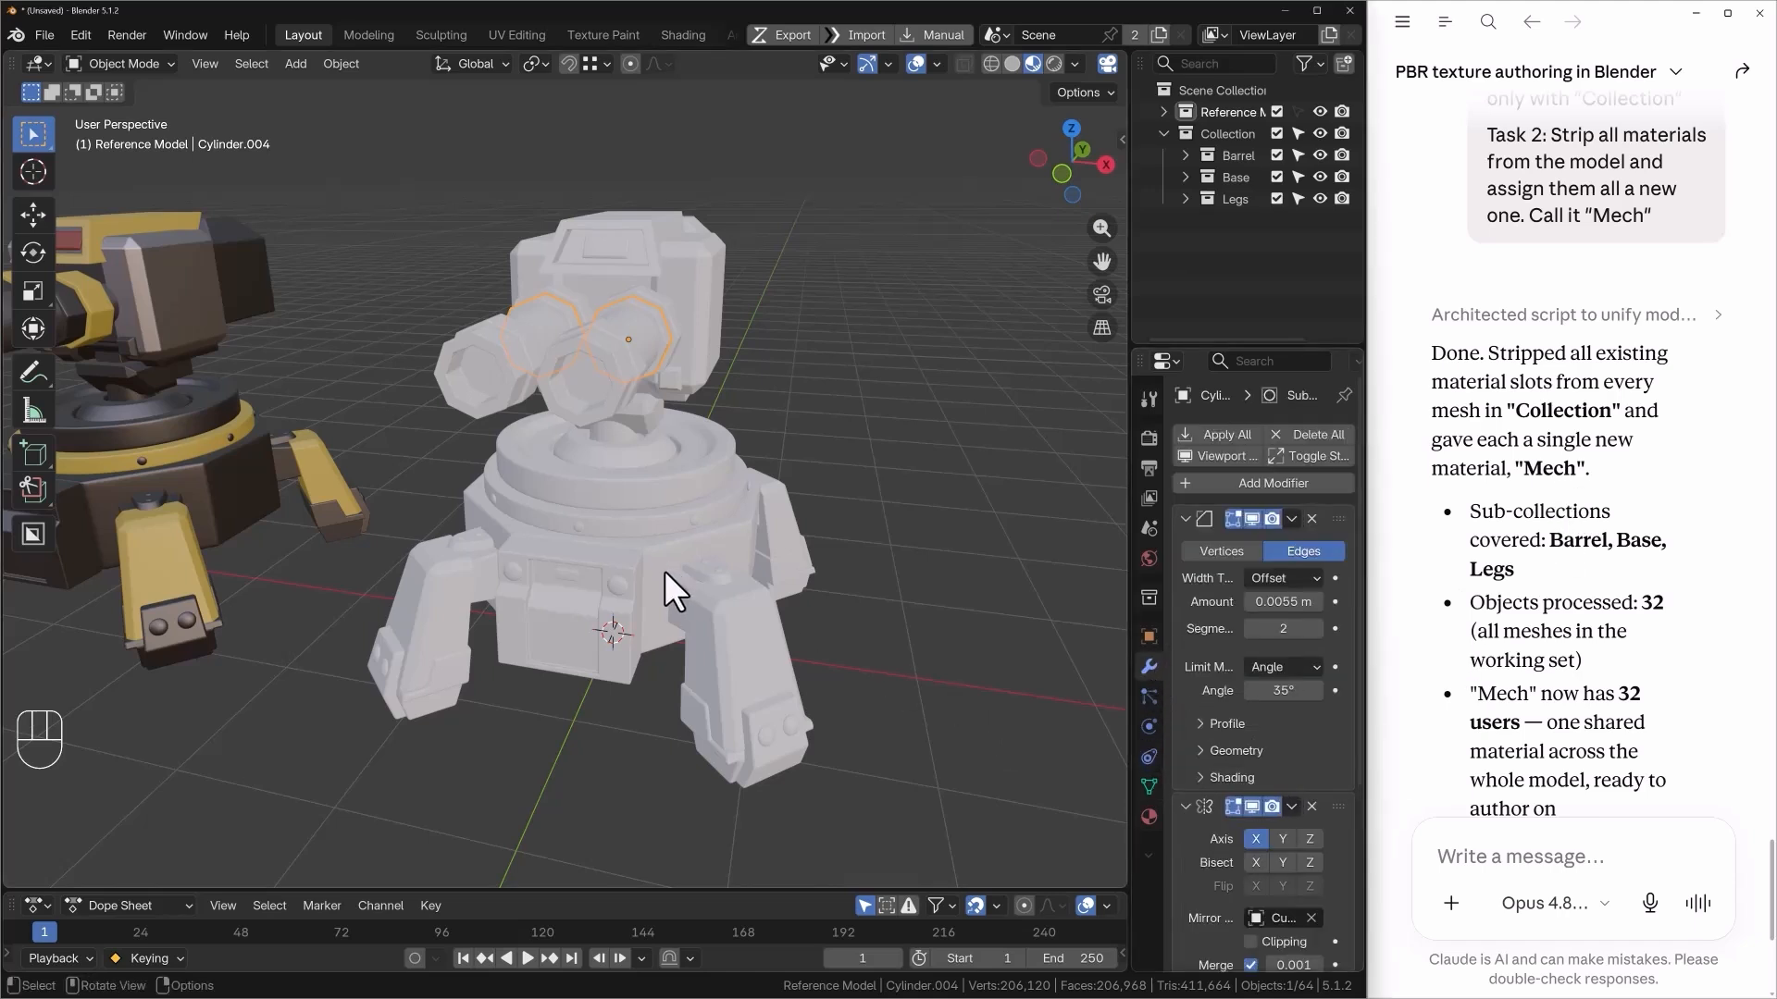
{"action": "scroll", "coordinate": [666, 570], "scroll_direction": "up", "scroll_amount": 2}
{"action": "left_click", "coordinate": [592, 526]}
{"action": "key", "text": "alt+r"}
{"action": "key", "text": "a"}
{"action": "left_click_drag", "start_coordinate": [579, 464], "coordinate": [652, 209], "text": "alt"}
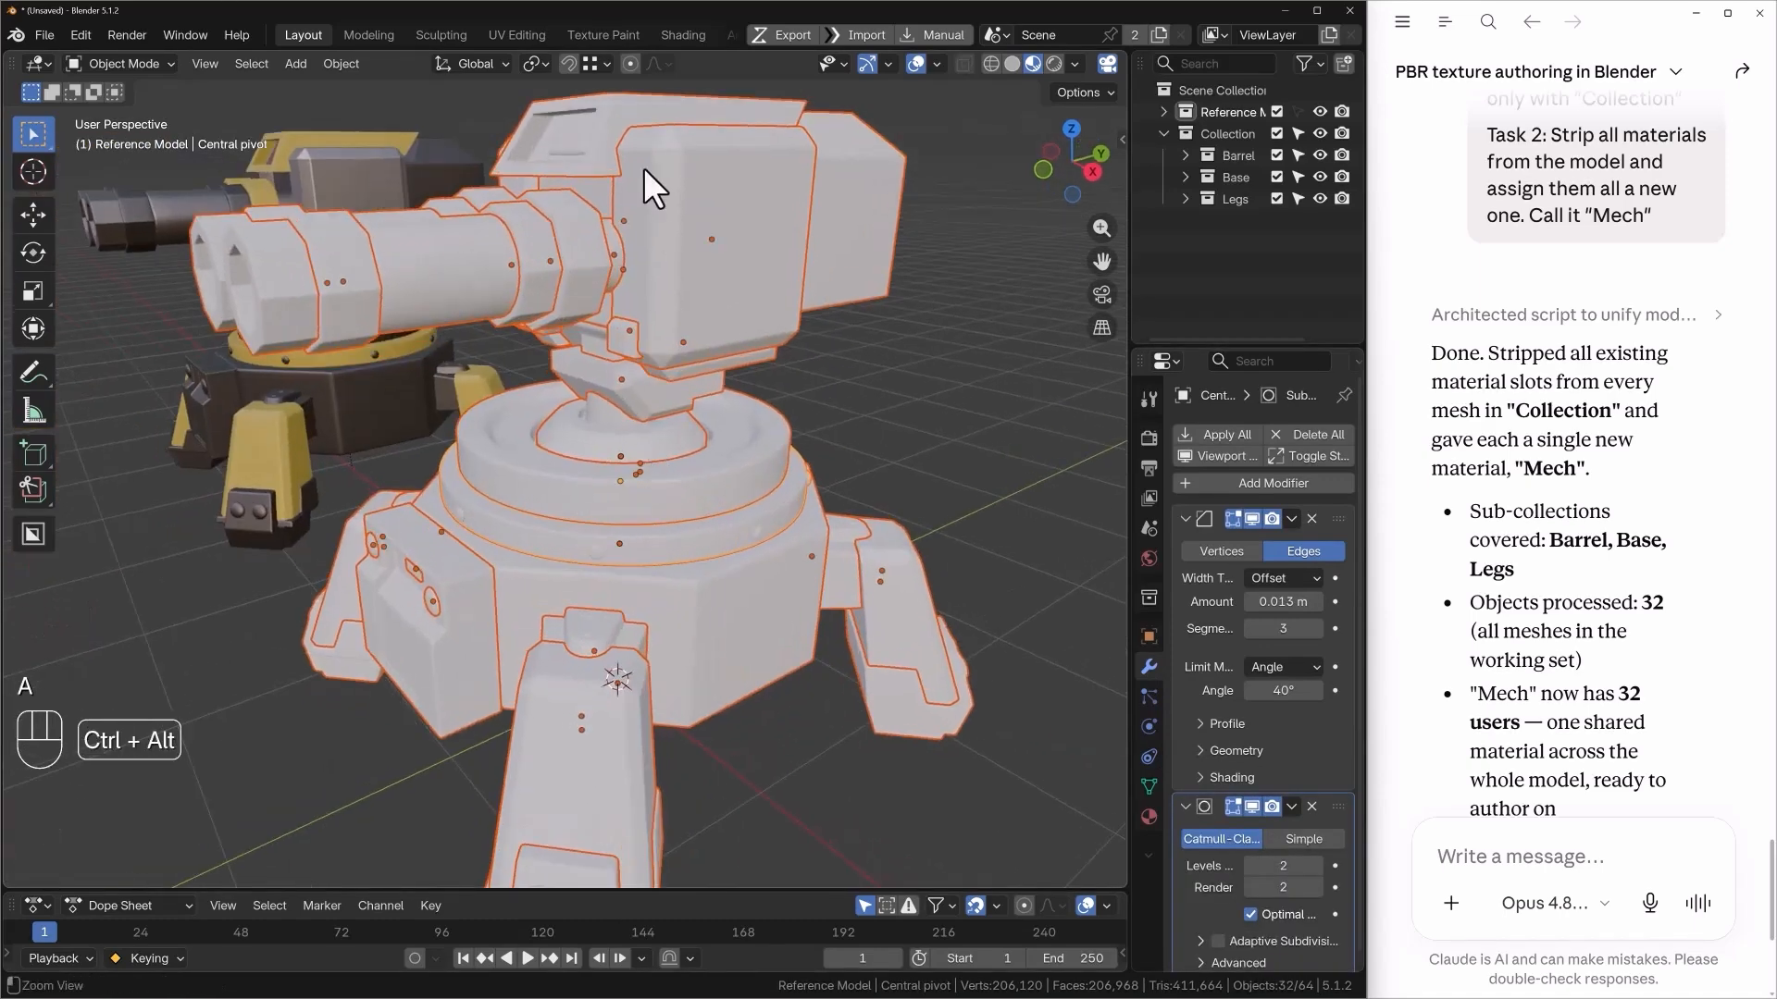
{"action": "left_click", "coordinate": [741, 622], "text": "shift"}
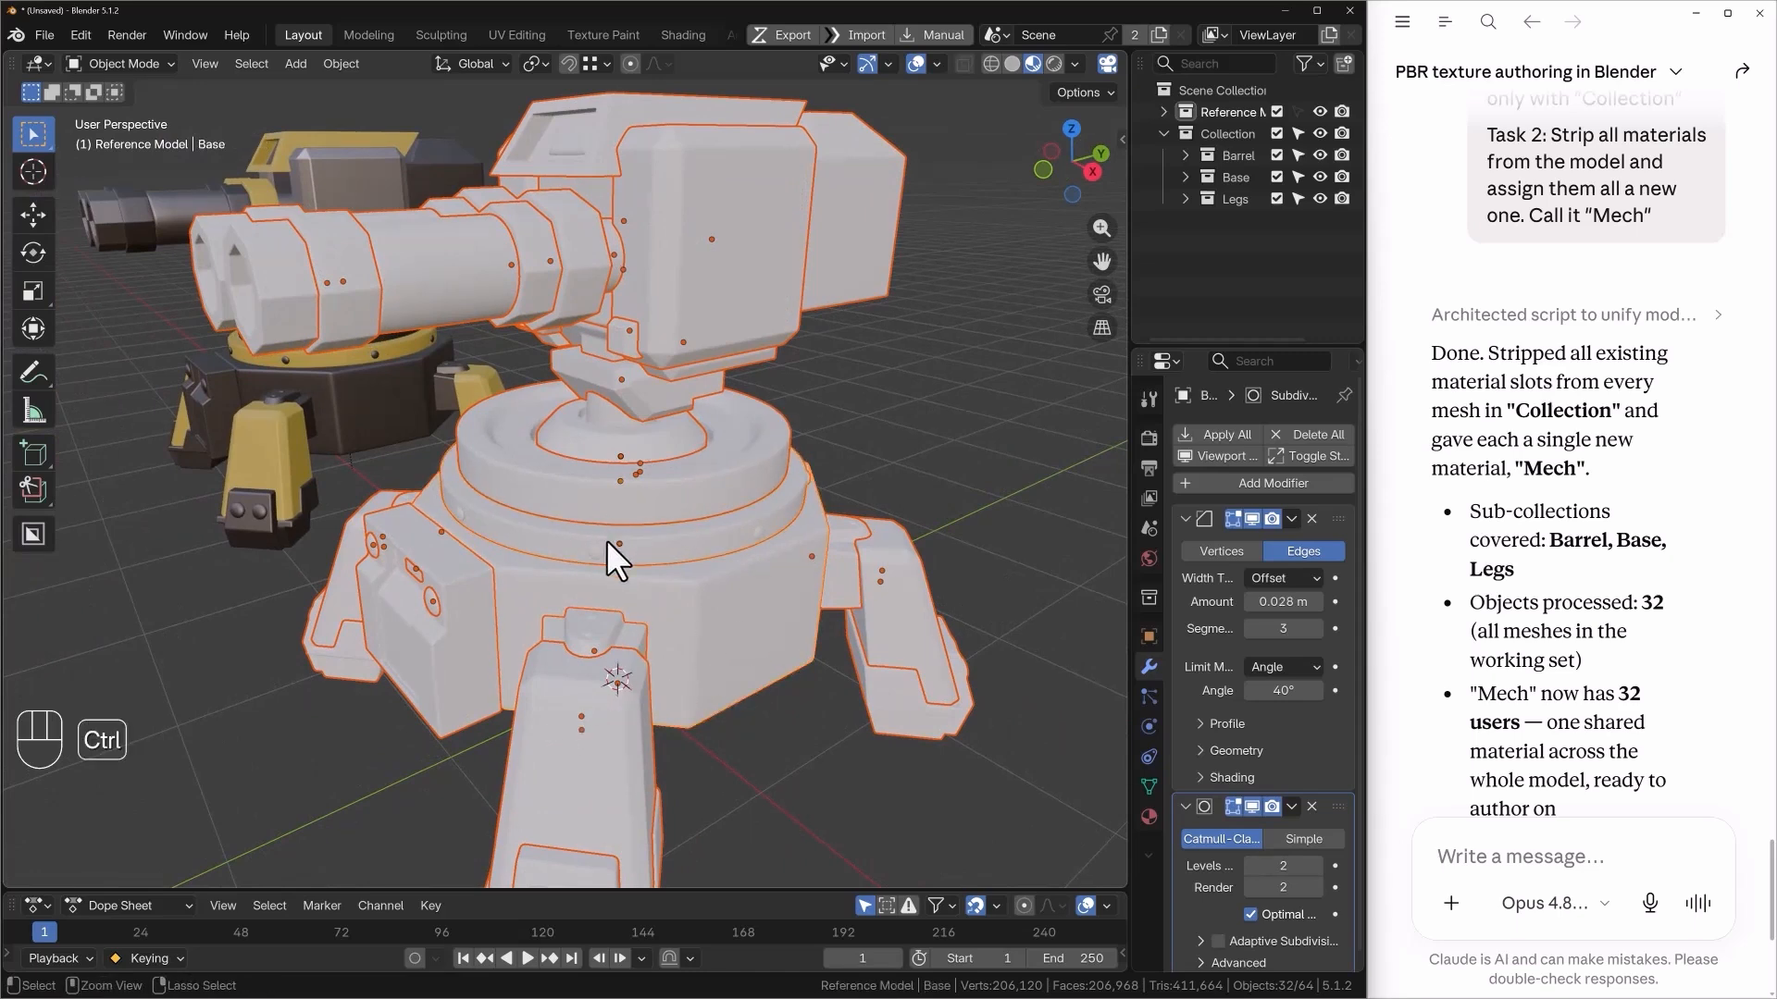
- Try joining all selected turret objects into the base, and undo the join
{"action": "key", "text": "ctrl+j"}
{"action": "left_click_drag", "start_coordinate": [475, 535], "coordinate": [525, 546], "text": "alt"}
{"action": "key", "text": "ctrl+z"}
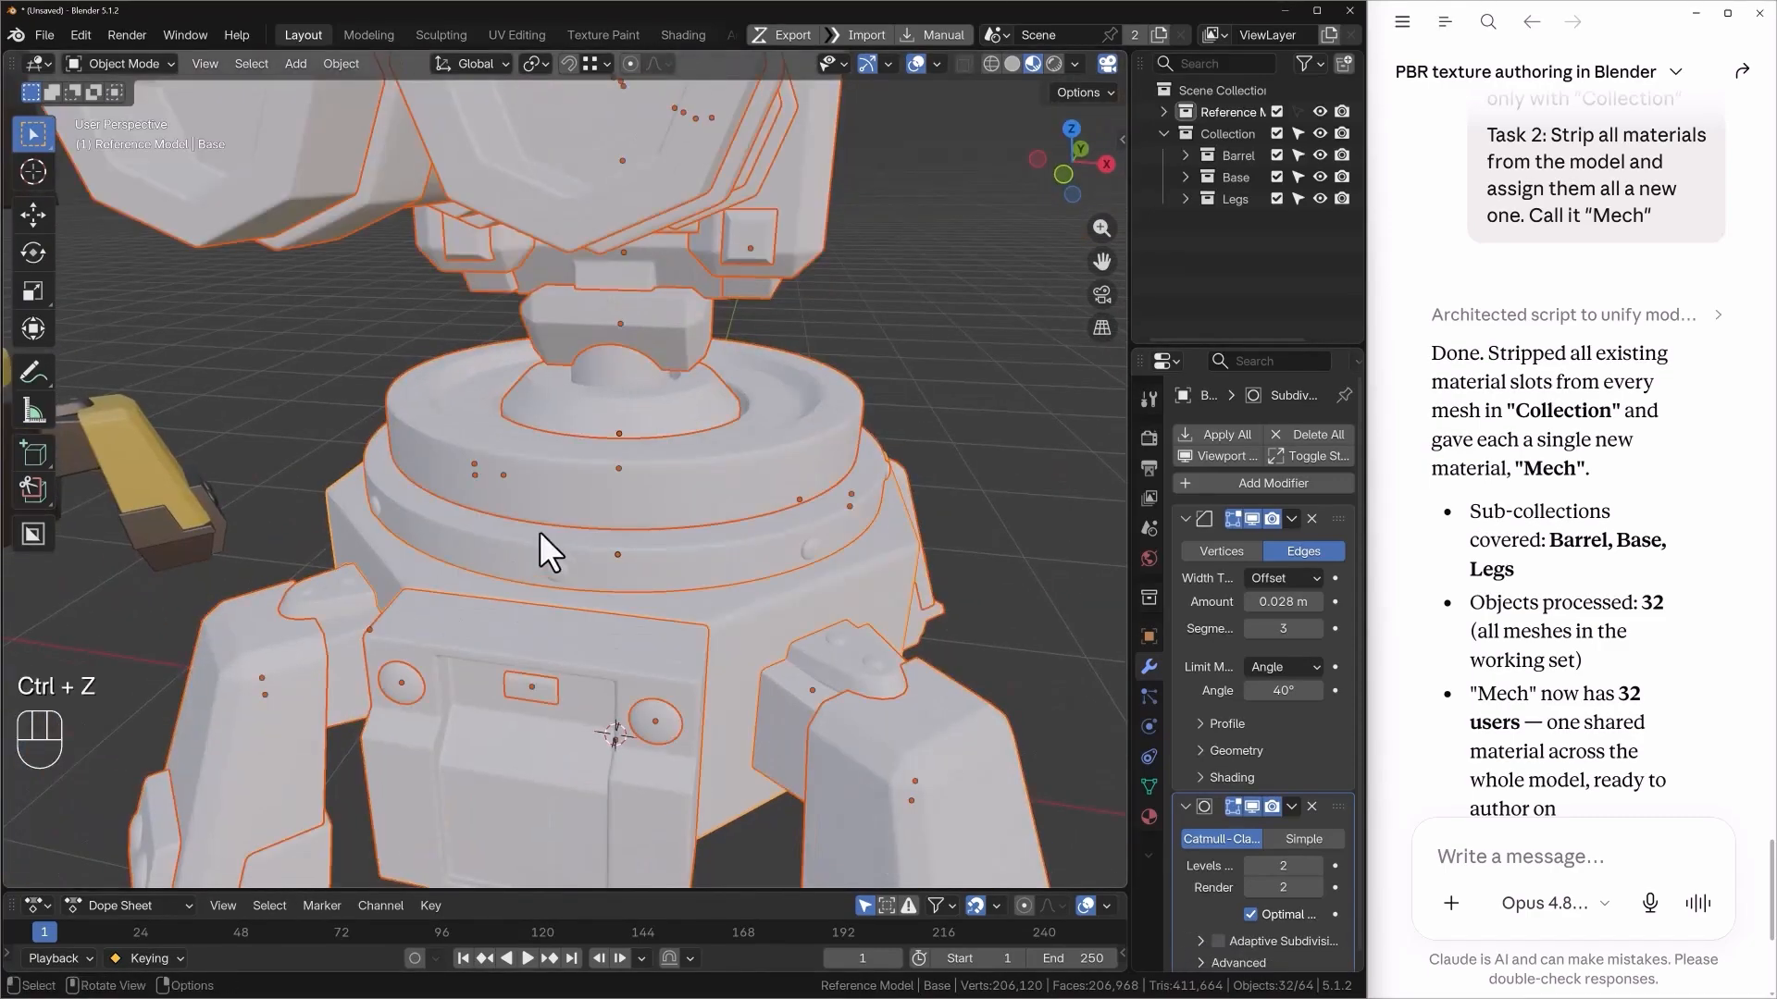
- Convert all selected objects of the working turret to meshes, applying their modifiers
{"action": "left_click_drag", "start_coordinate": [588, 492], "coordinate": [607, 412], "text": "alt"}
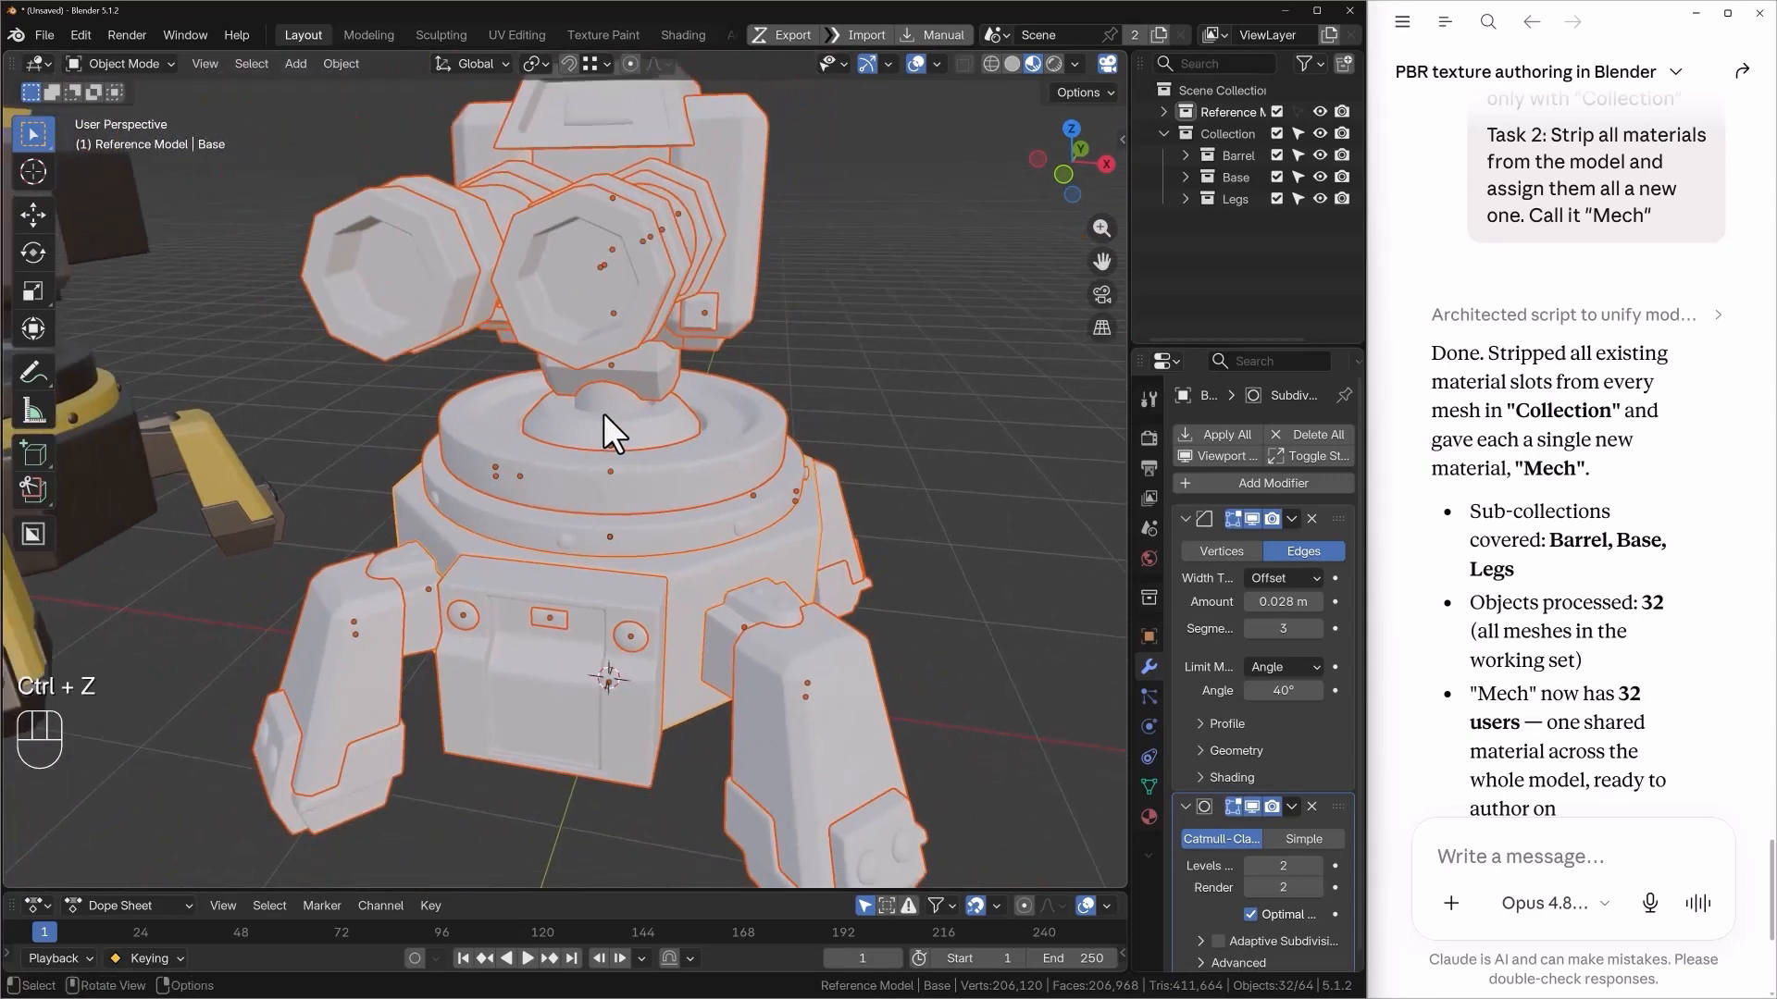
{"action": "right_click", "coordinate": [608, 363]}
{"action": "left_click_drag", "start_coordinate": [518, 407], "coordinate": [536, 400], "text": "alt"}
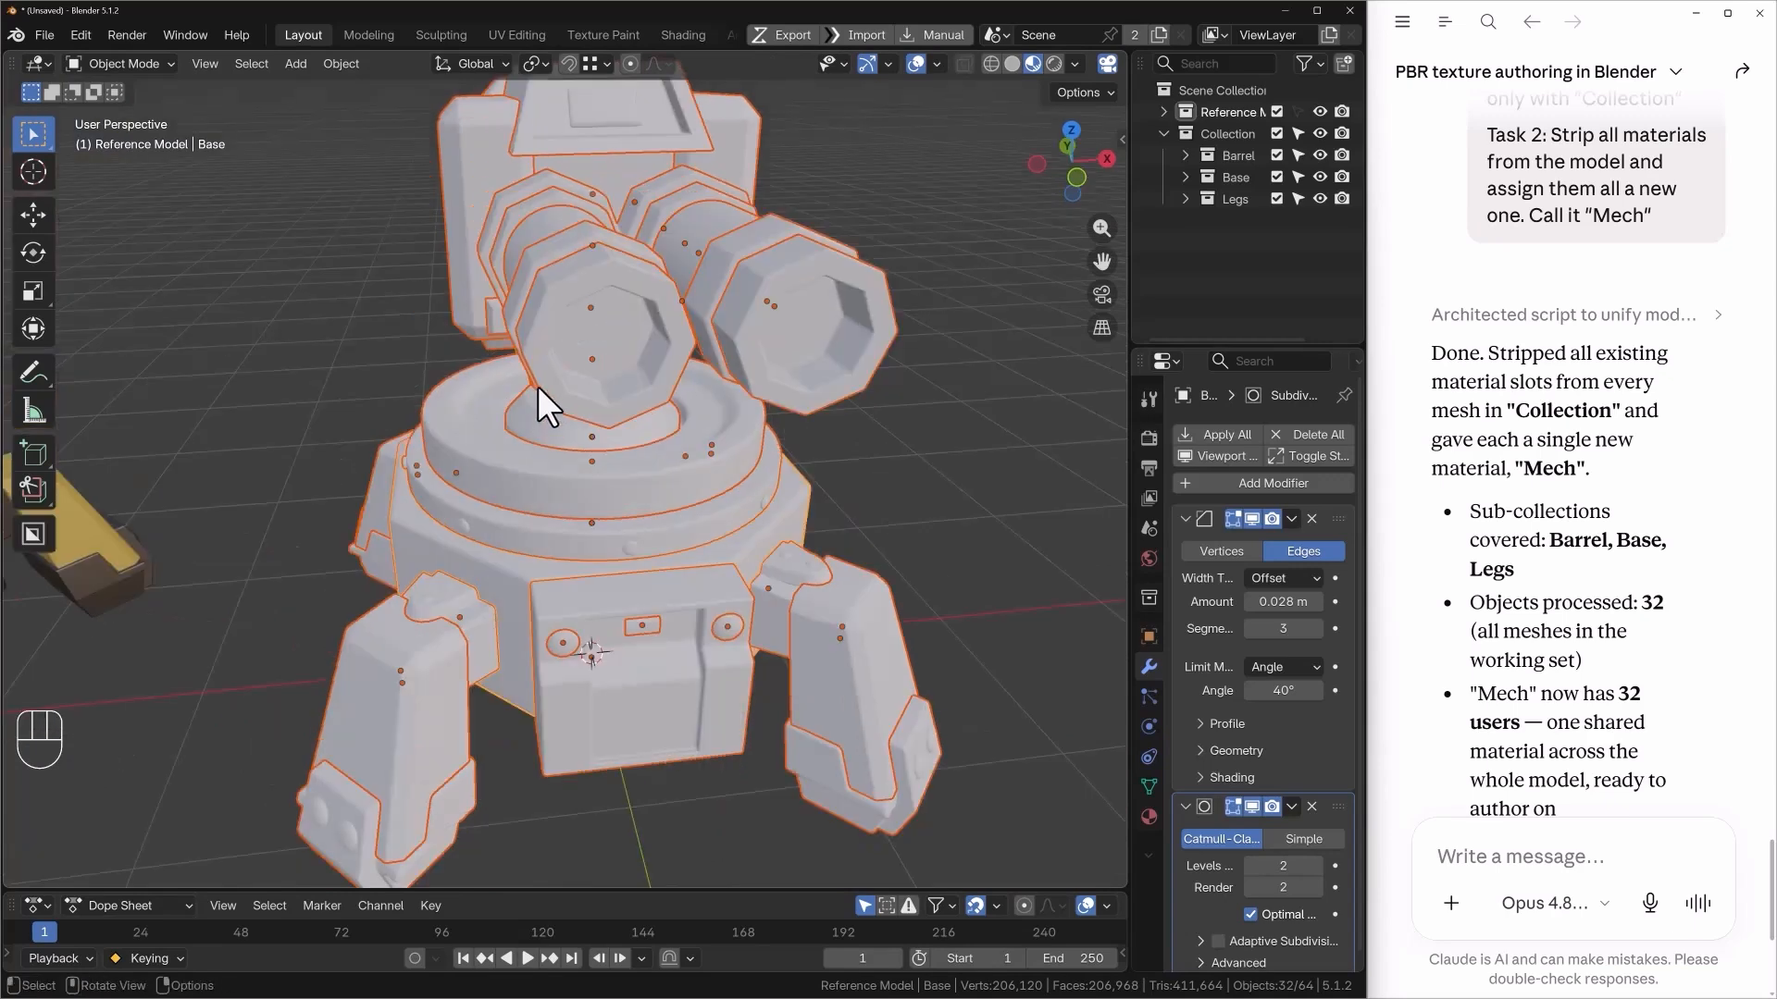
{"action": "right_click", "coordinate": [537, 386]}
{"action": "right_click", "coordinate": [536, 386]}
{"action": "mouse_move", "coordinate": [413, 481]}
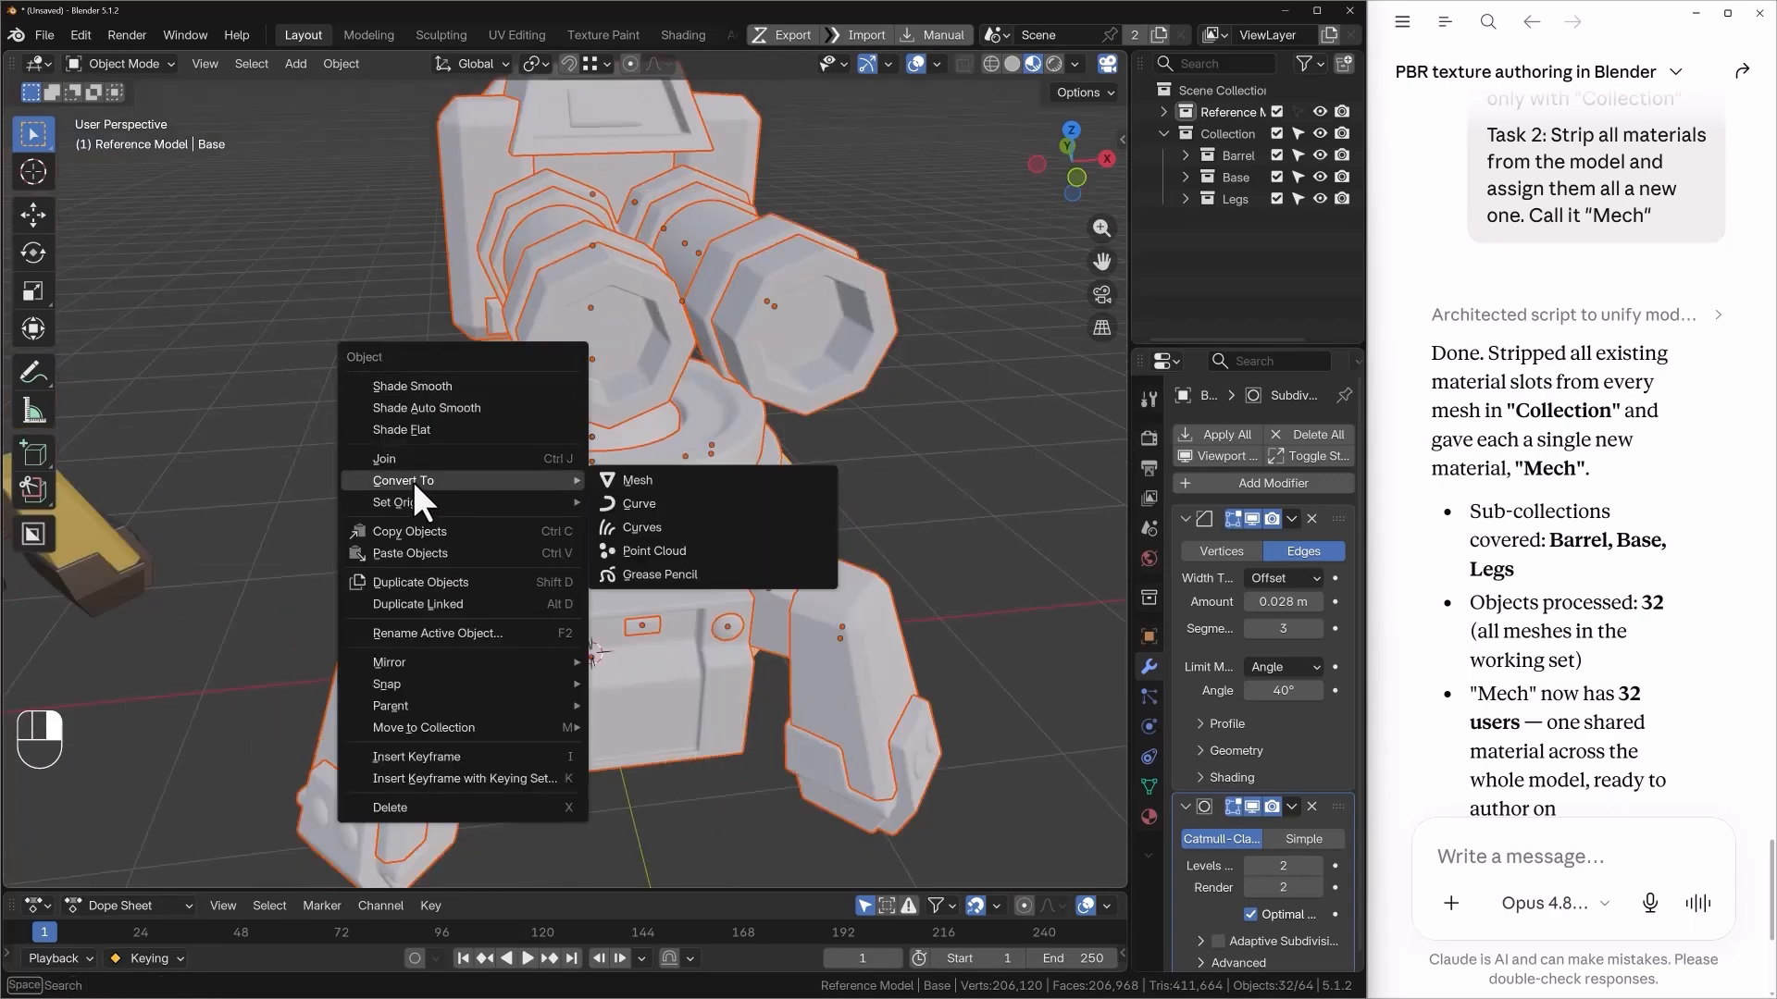
{"action": "left_click", "coordinate": [642, 483]}
{"action": "left_click_drag", "start_coordinate": [631, 463], "coordinate": [585, 466], "text": "alt"}
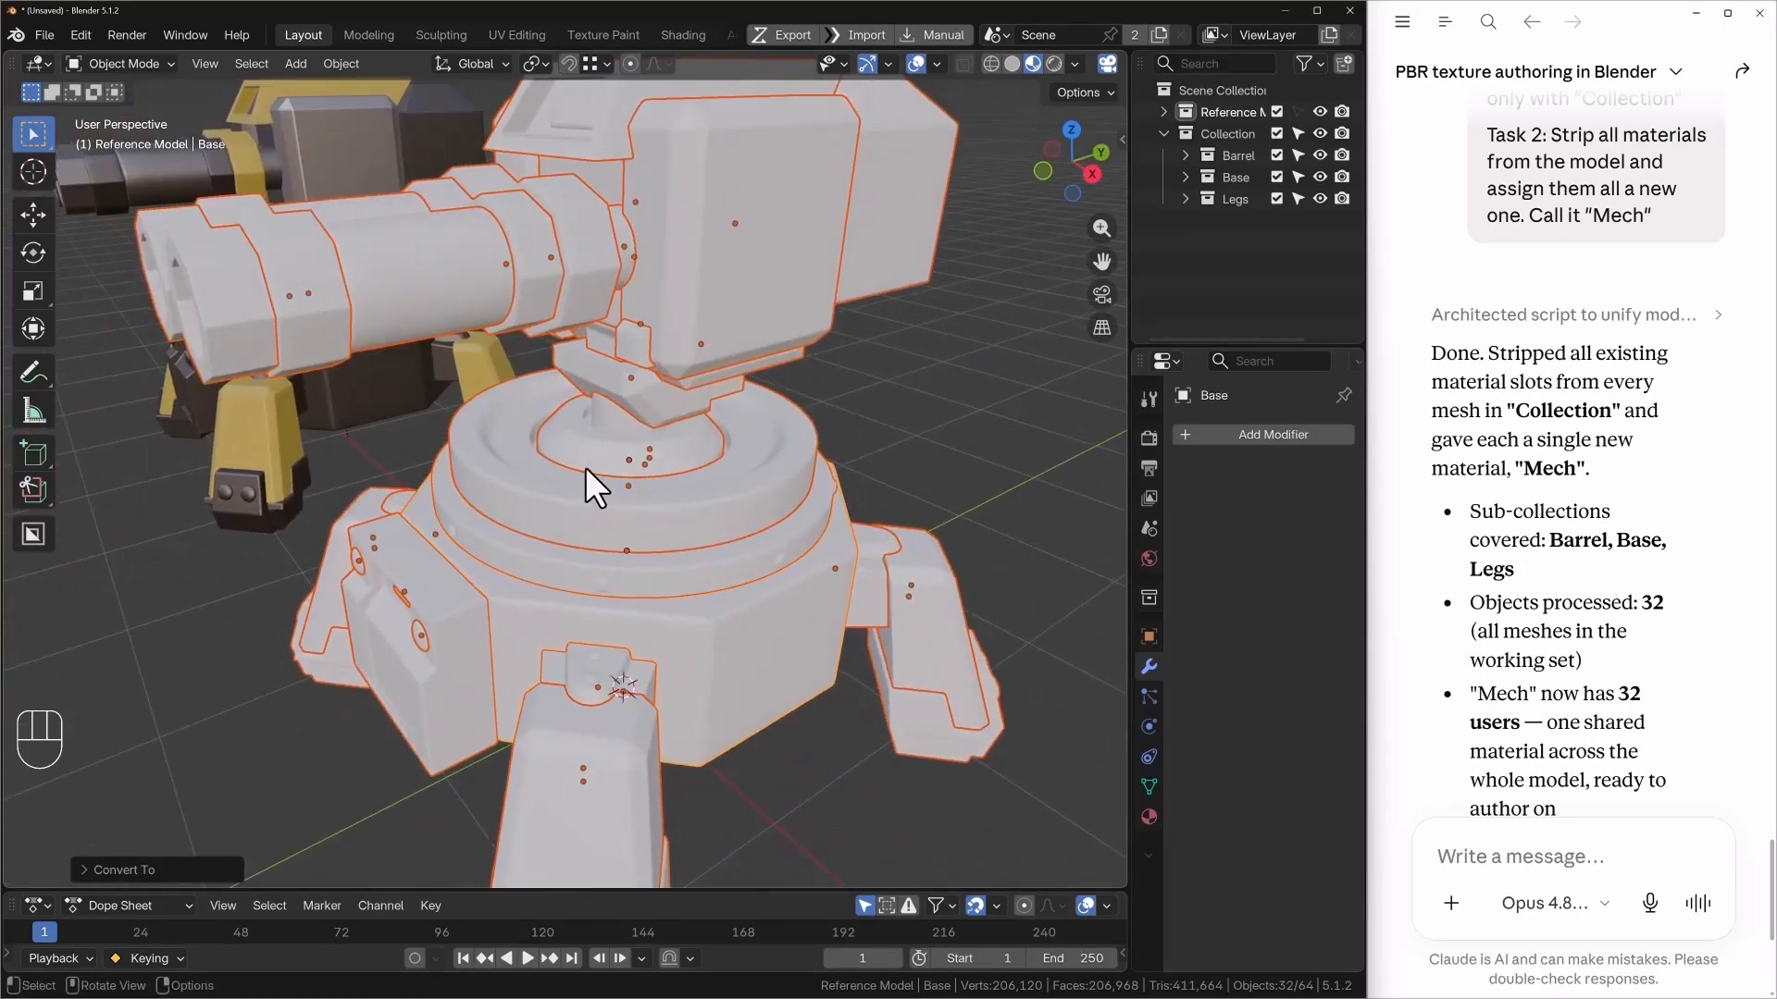
{"action": "left_click_drag", "start_coordinate": [637, 446], "coordinate": [804, 369], "text": "alt"}
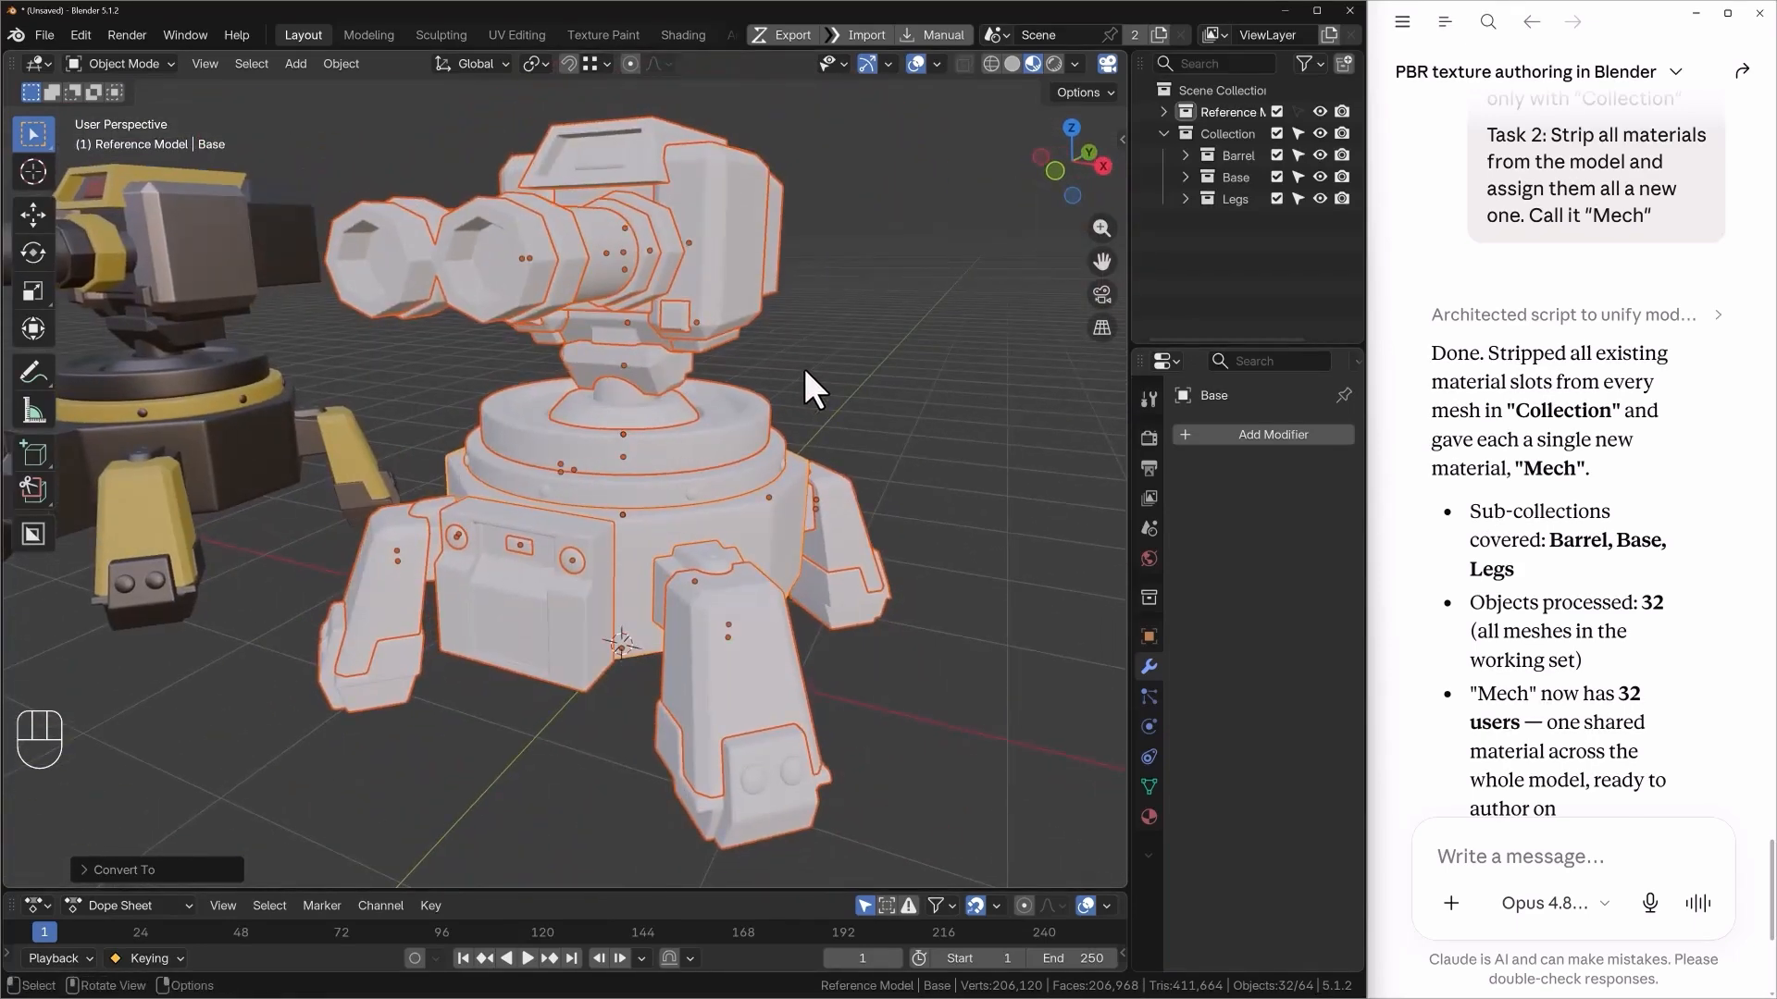
- Show the material properties and check the Mech material on several parts of the working turret
{"action": "left_click", "coordinate": [1149, 816]}
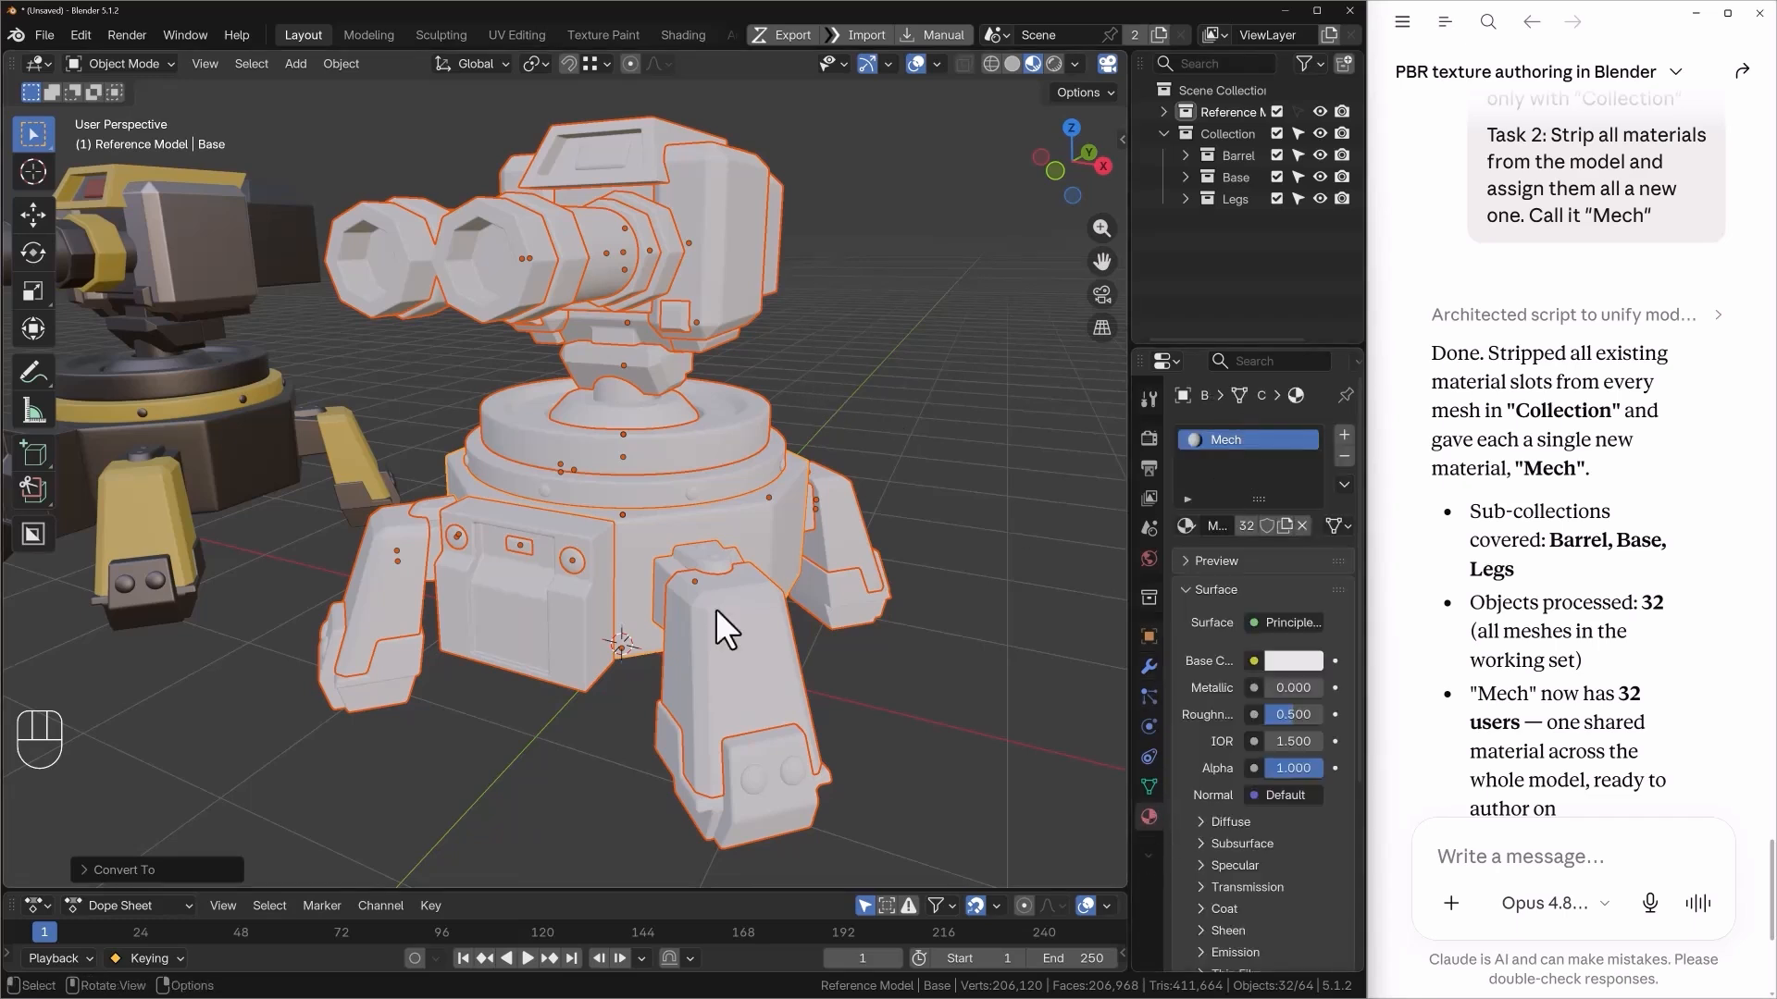
{"action": "left_click", "coordinate": [665, 481]}
{"action": "left_click", "coordinate": [705, 679]}
{"action": "left_click", "coordinate": [710, 647]}
{"action": "left_click", "coordinate": [706, 546]}
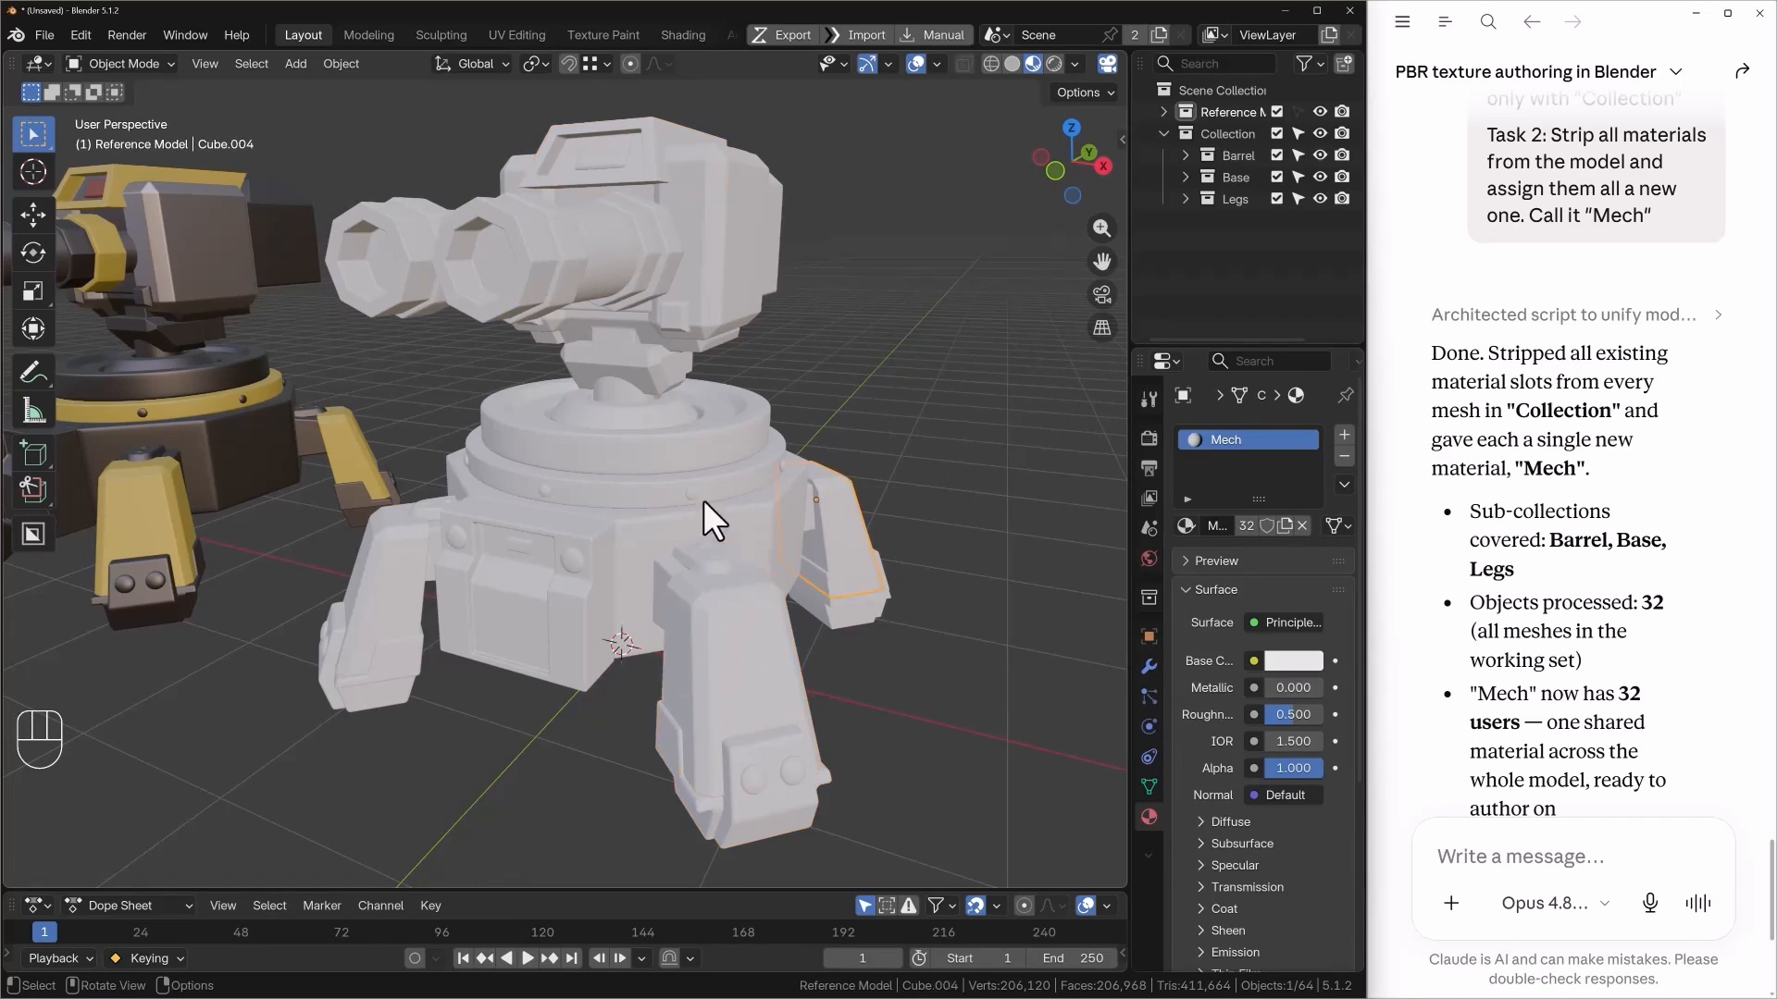
{"action": "left_click_drag", "start_coordinate": [710, 481], "coordinate": [618, 470], "text": "alt"}
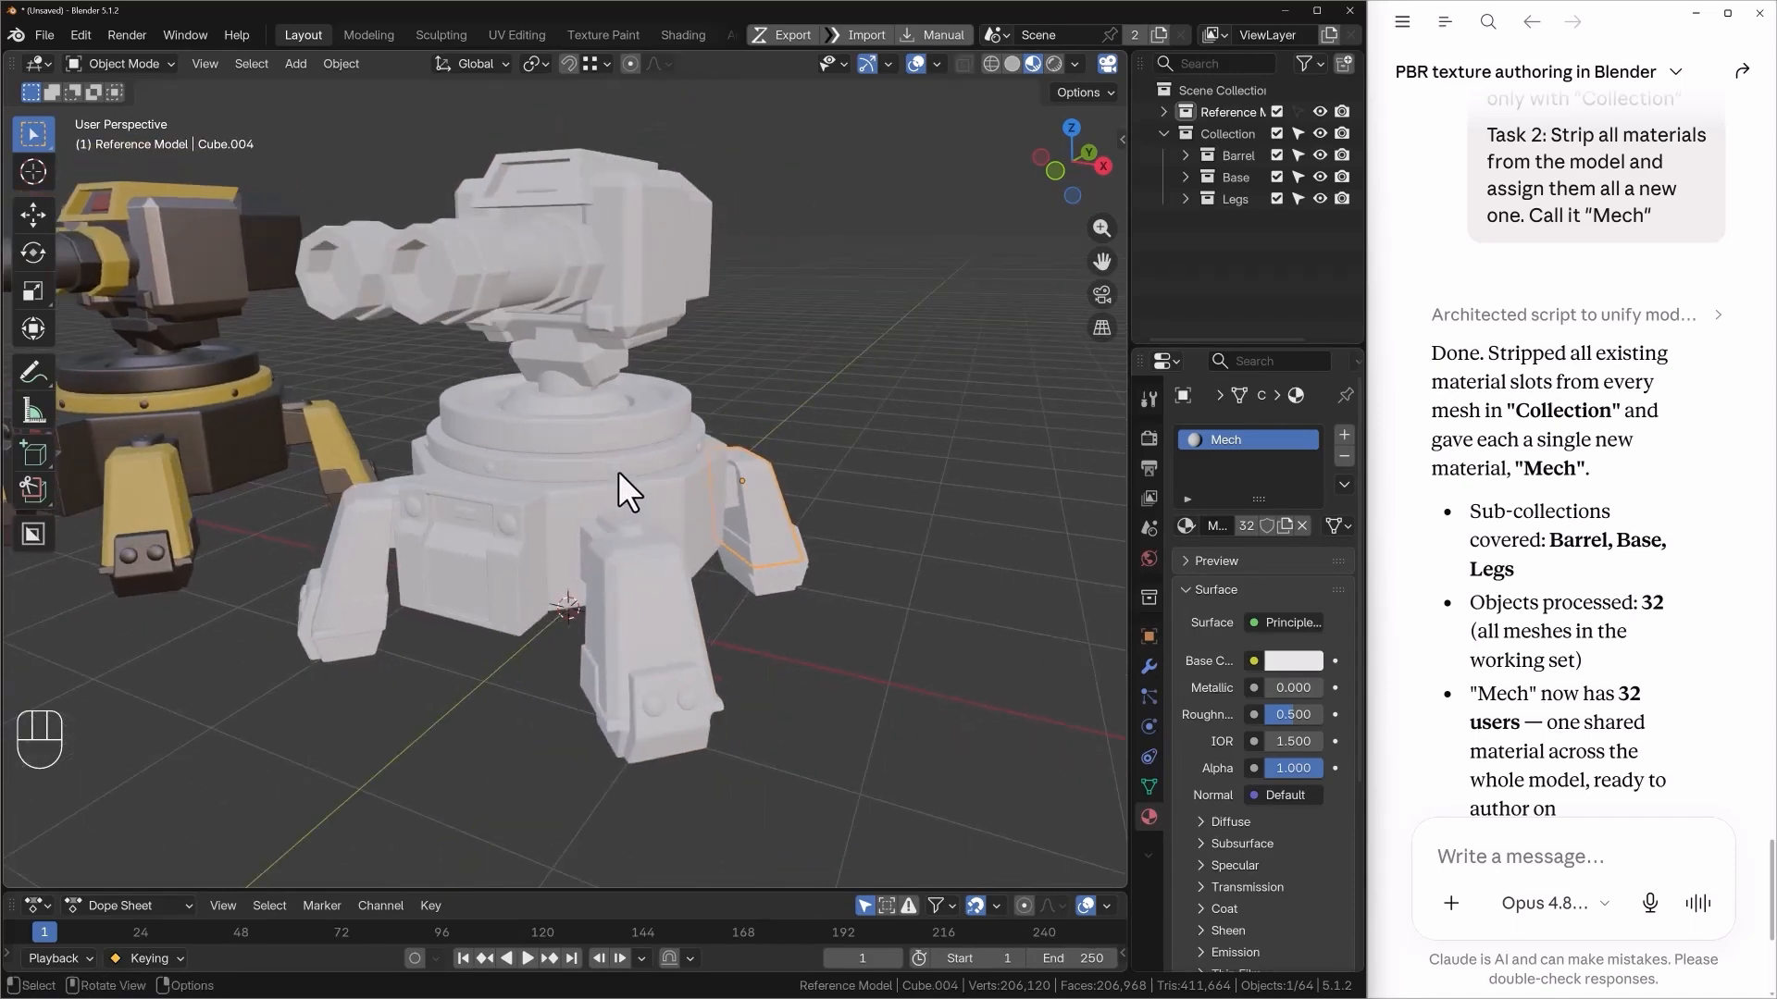